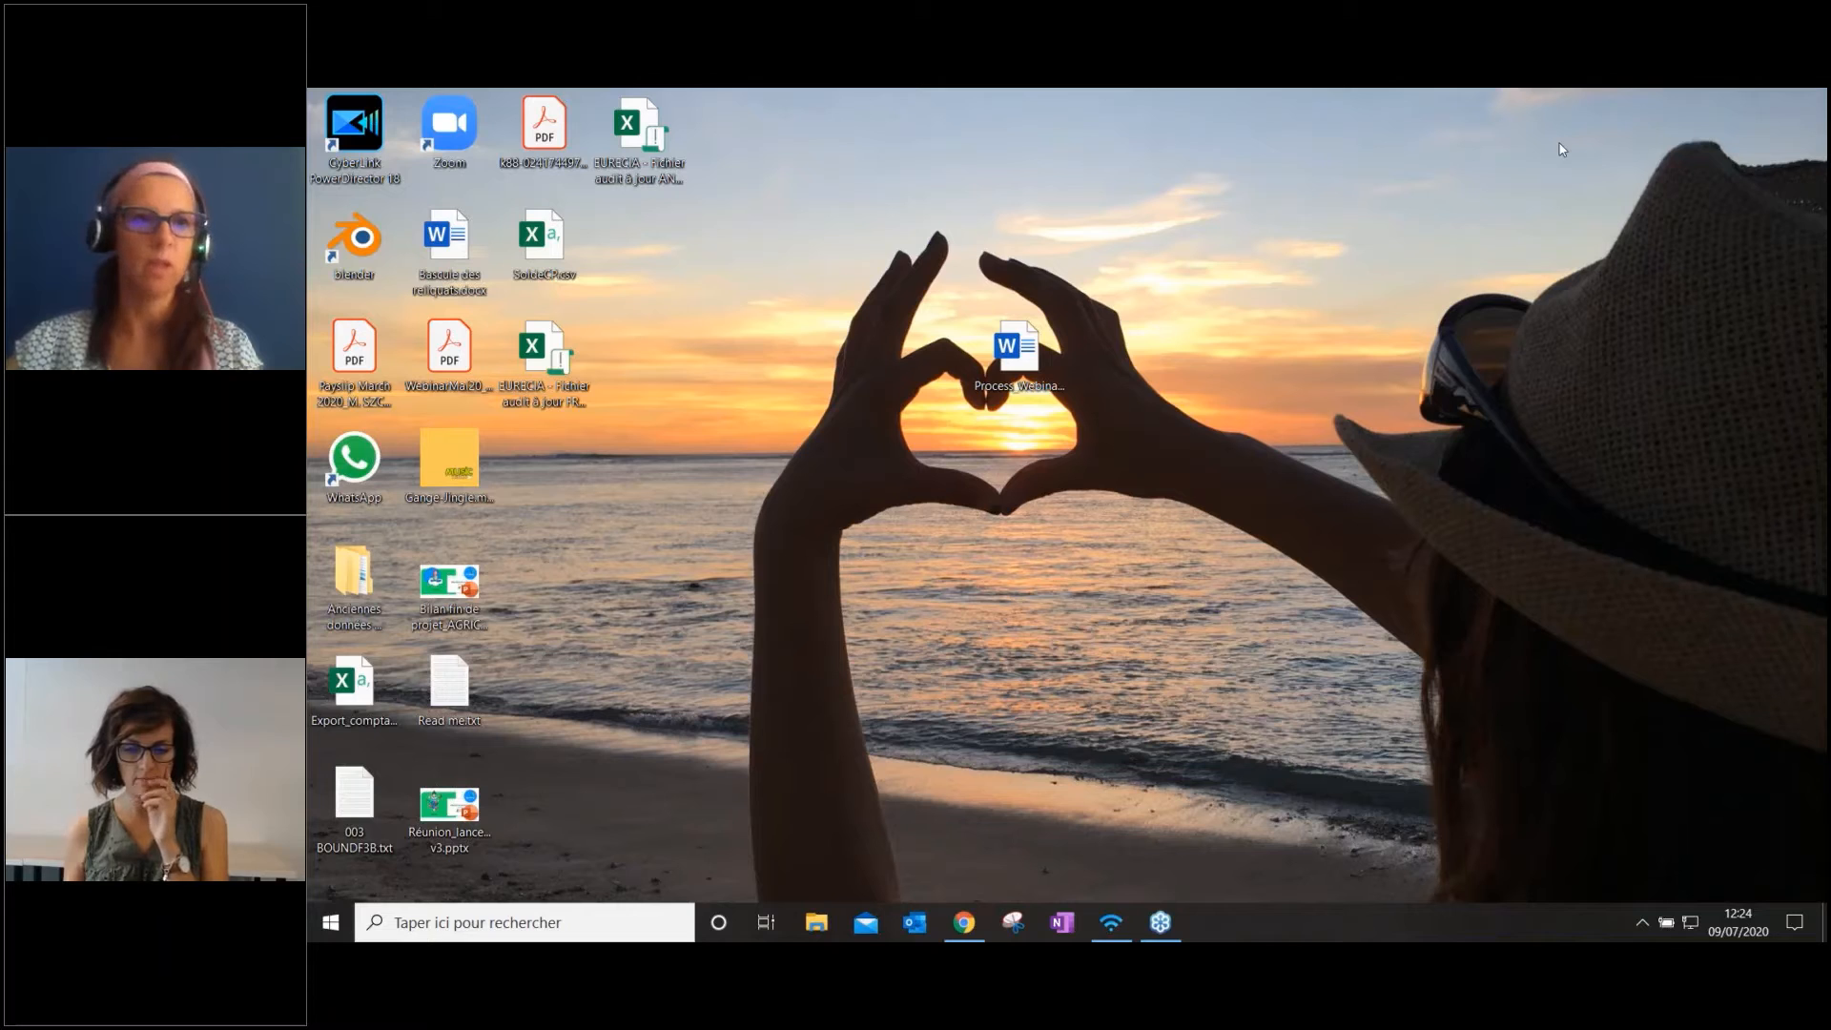
# Switch to the Eurécia browser window, bring it fully into view and maximize it
pyautogui.click(964, 922)
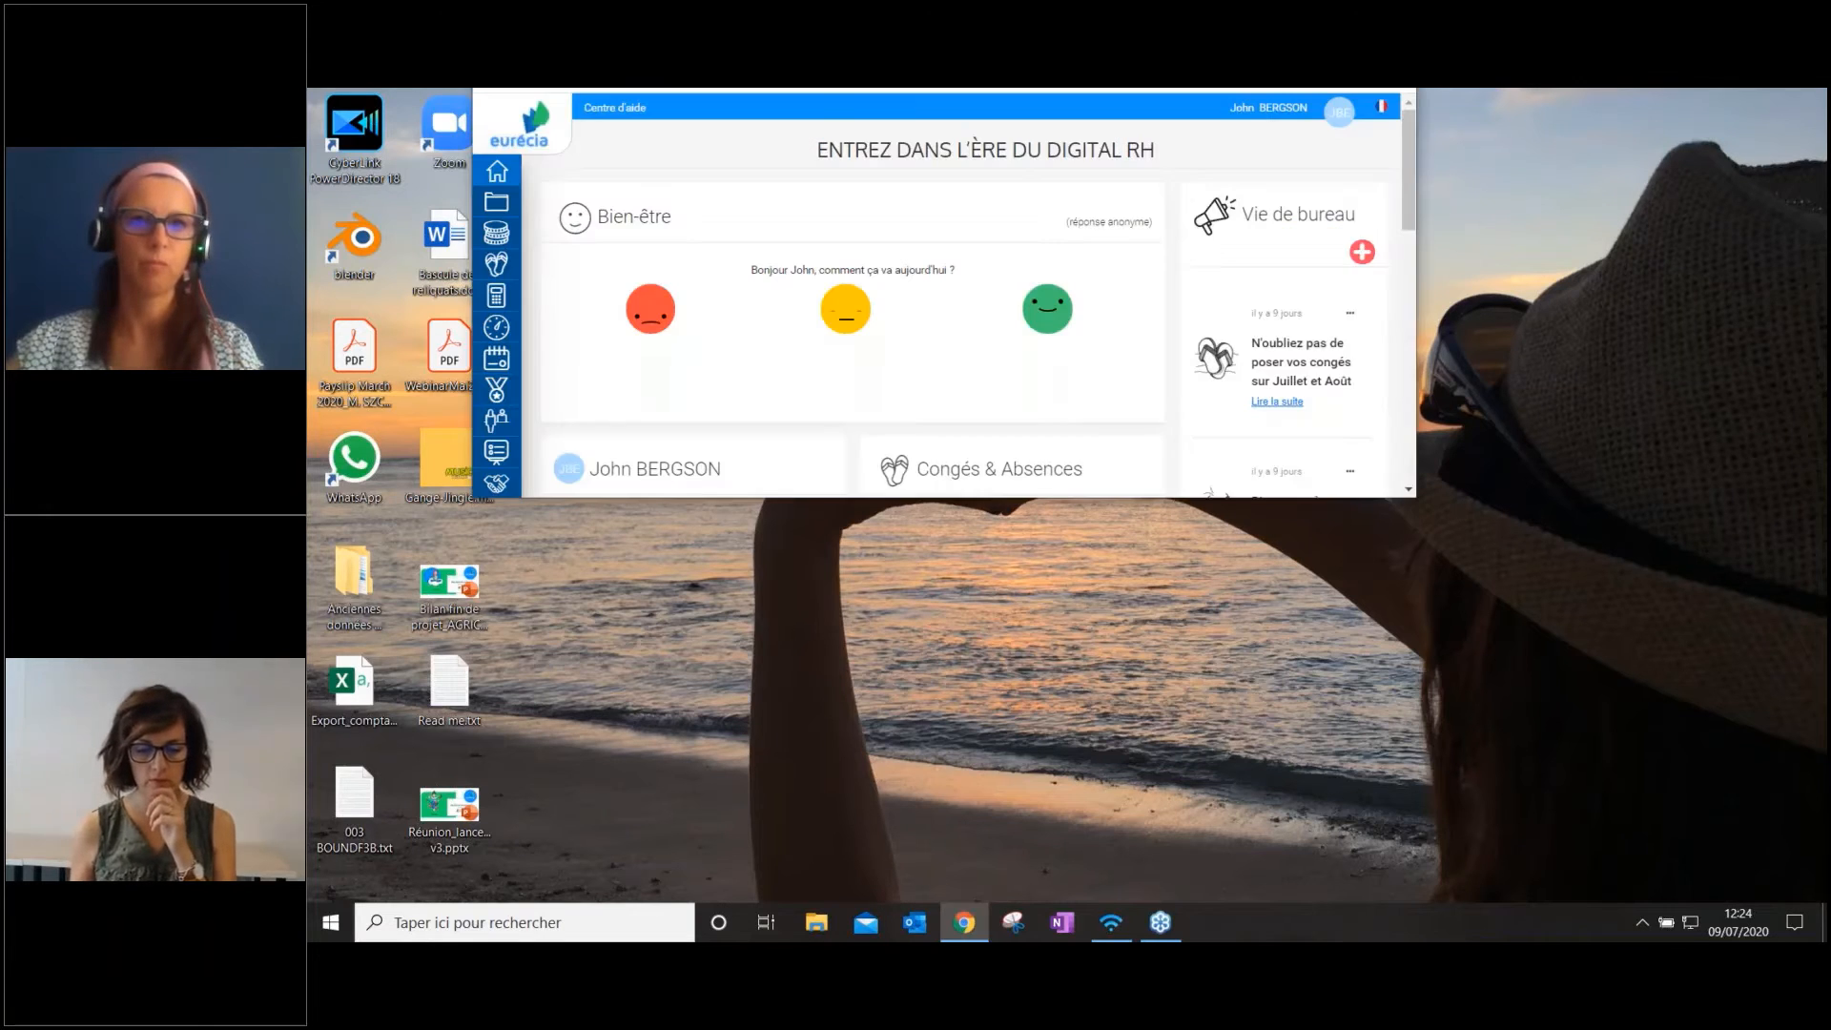
pyautogui.moveTo(852, 100); pyautogui.dragTo(867, 271)
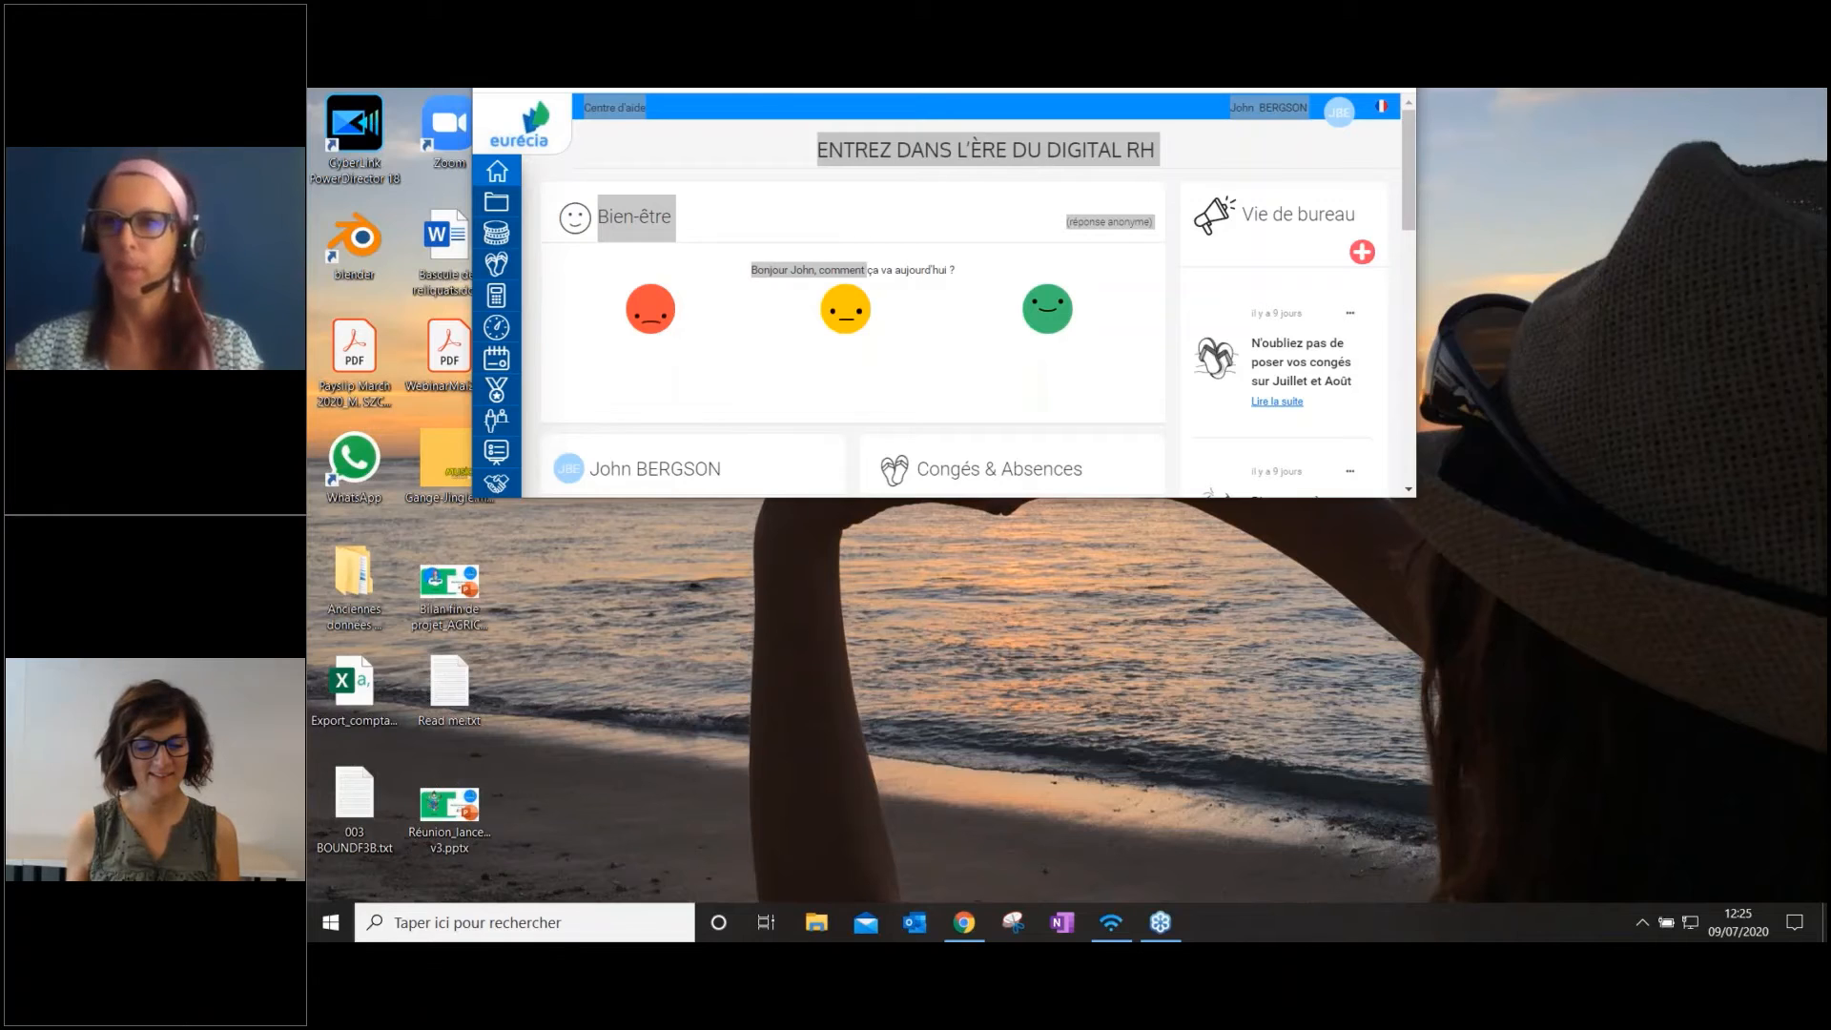
pyautogui.moveTo(831, 10); pyautogui.dragTo(867, 262)
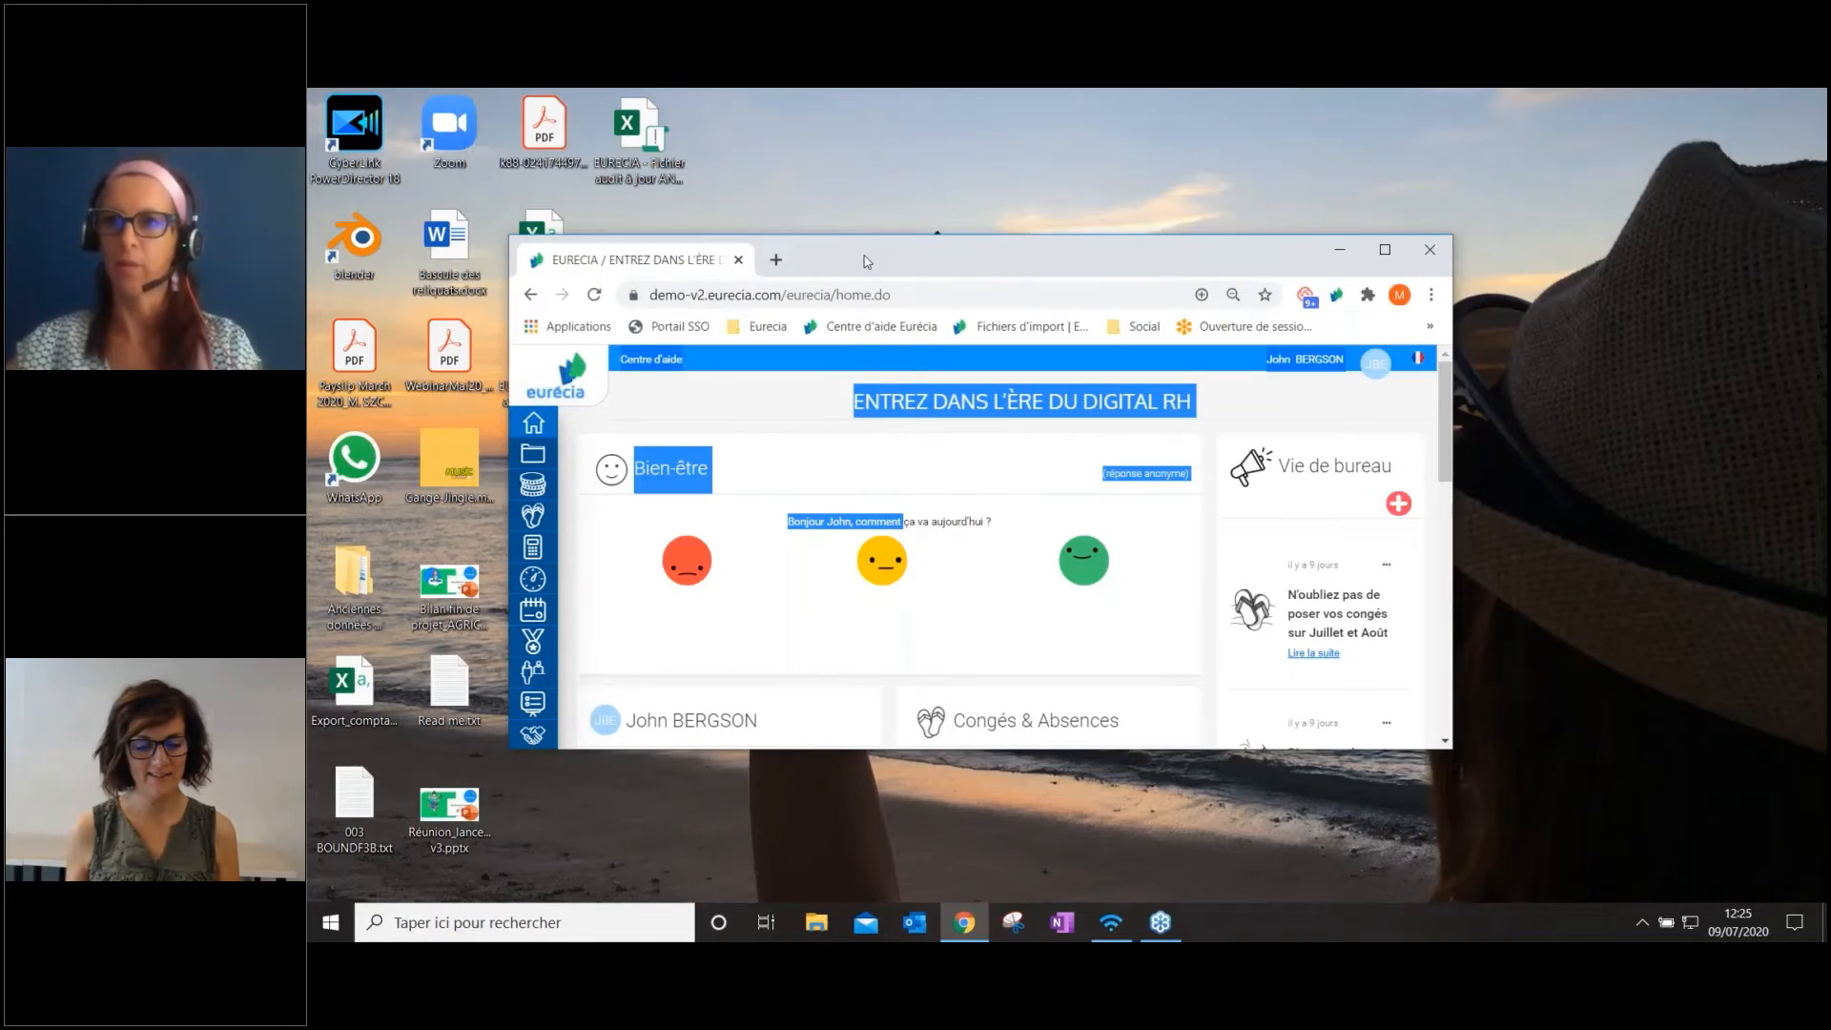
pyautogui.doubleClick(867, 261)
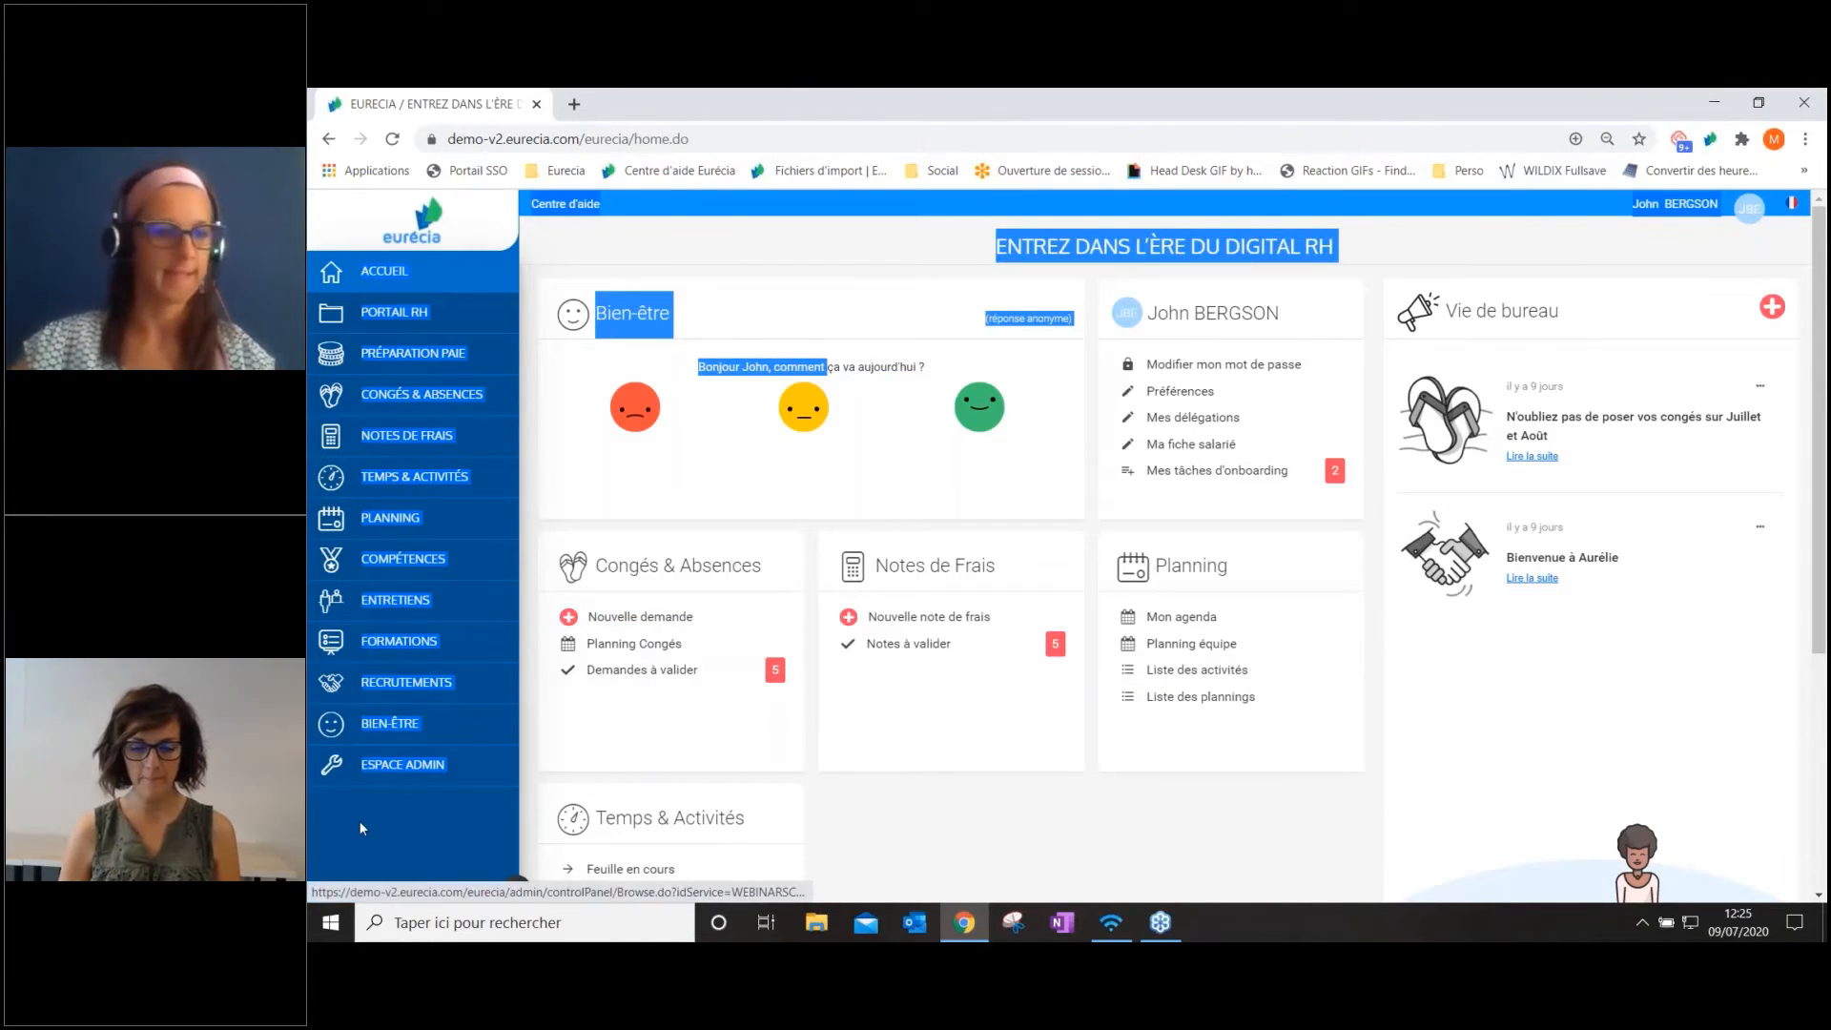
# In the Espace Admin general settings, search for "axe" and open the list of Axes analytiques
pyautogui.click(346, 774)
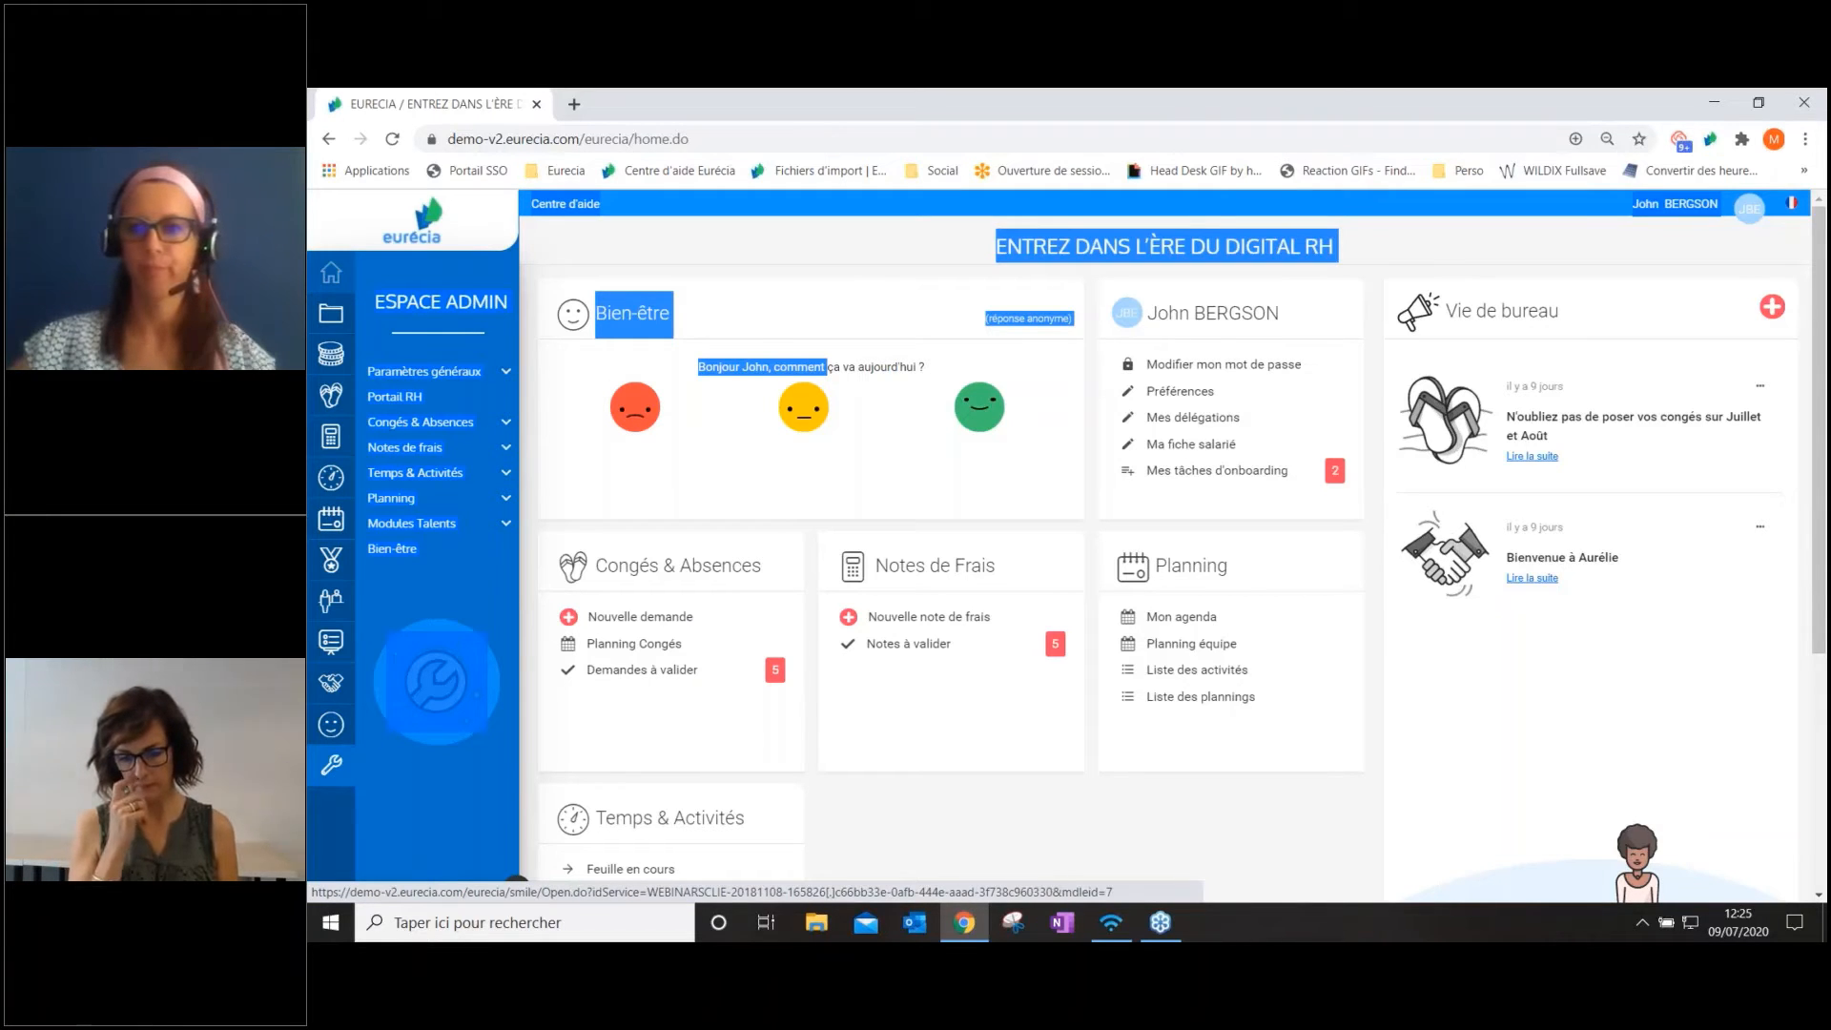
pyautogui.click(448, 387)
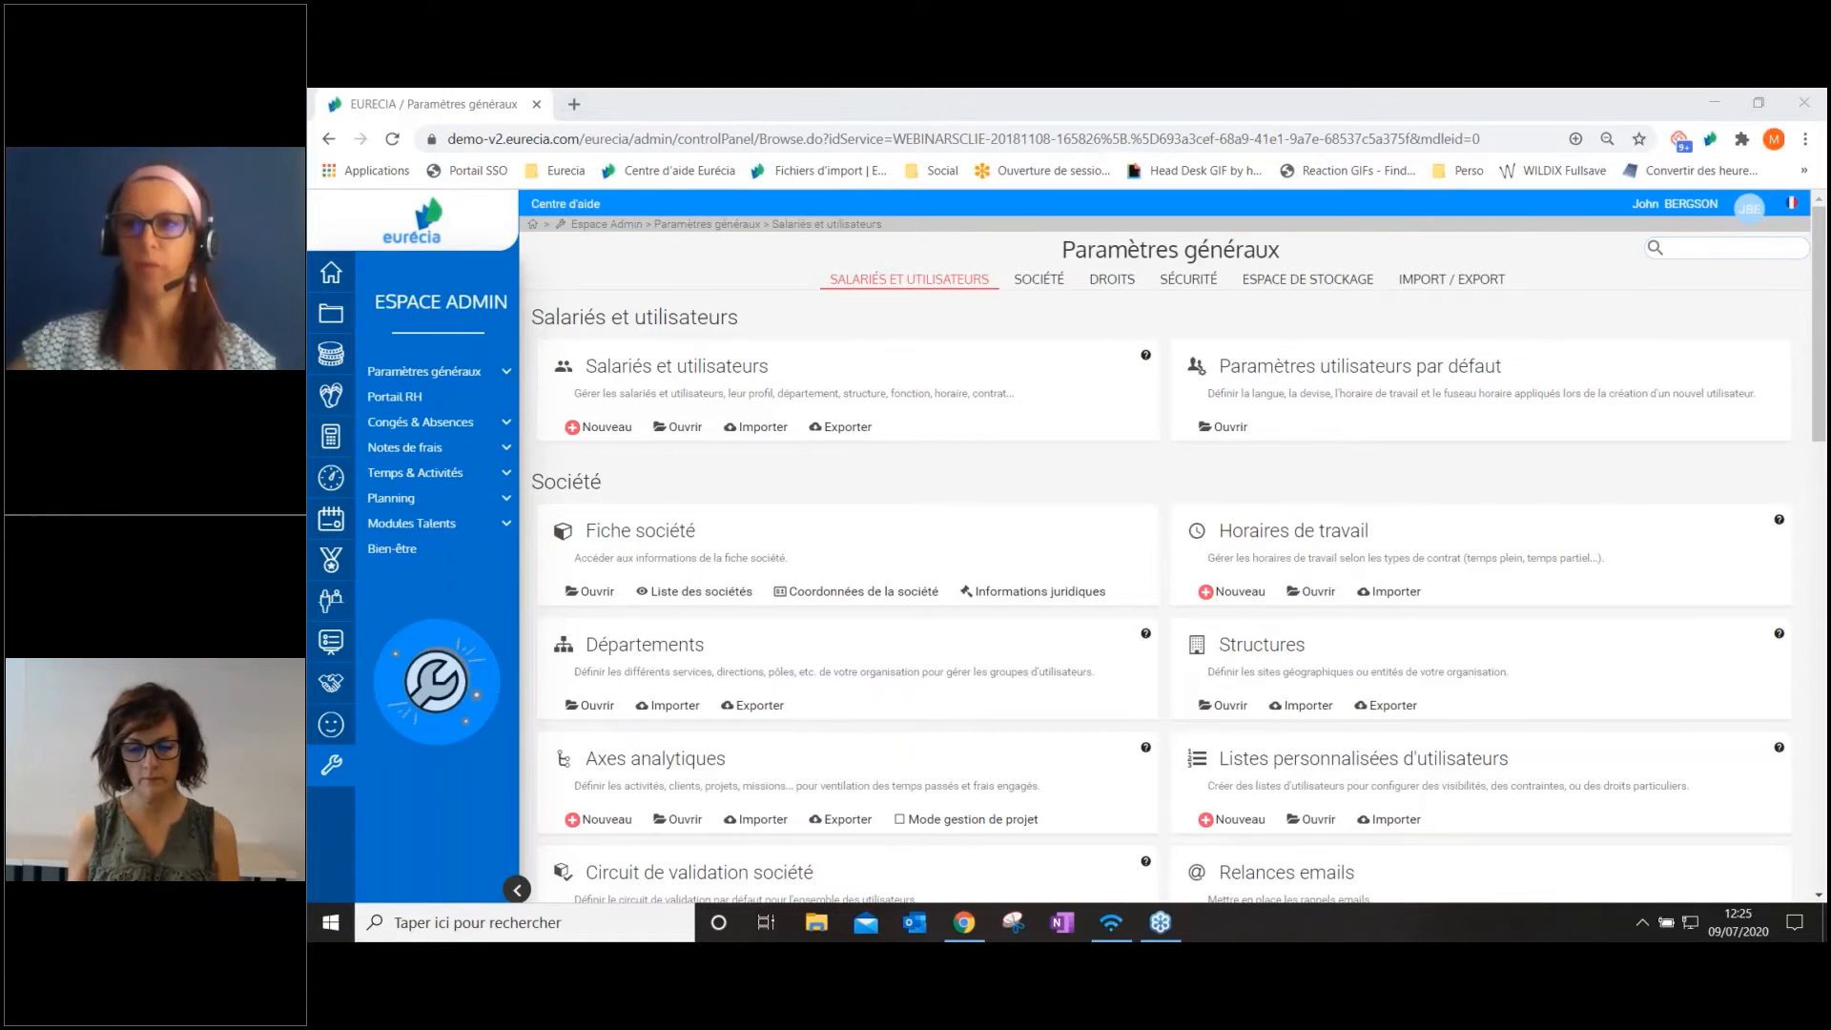
pyautogui.write('a')
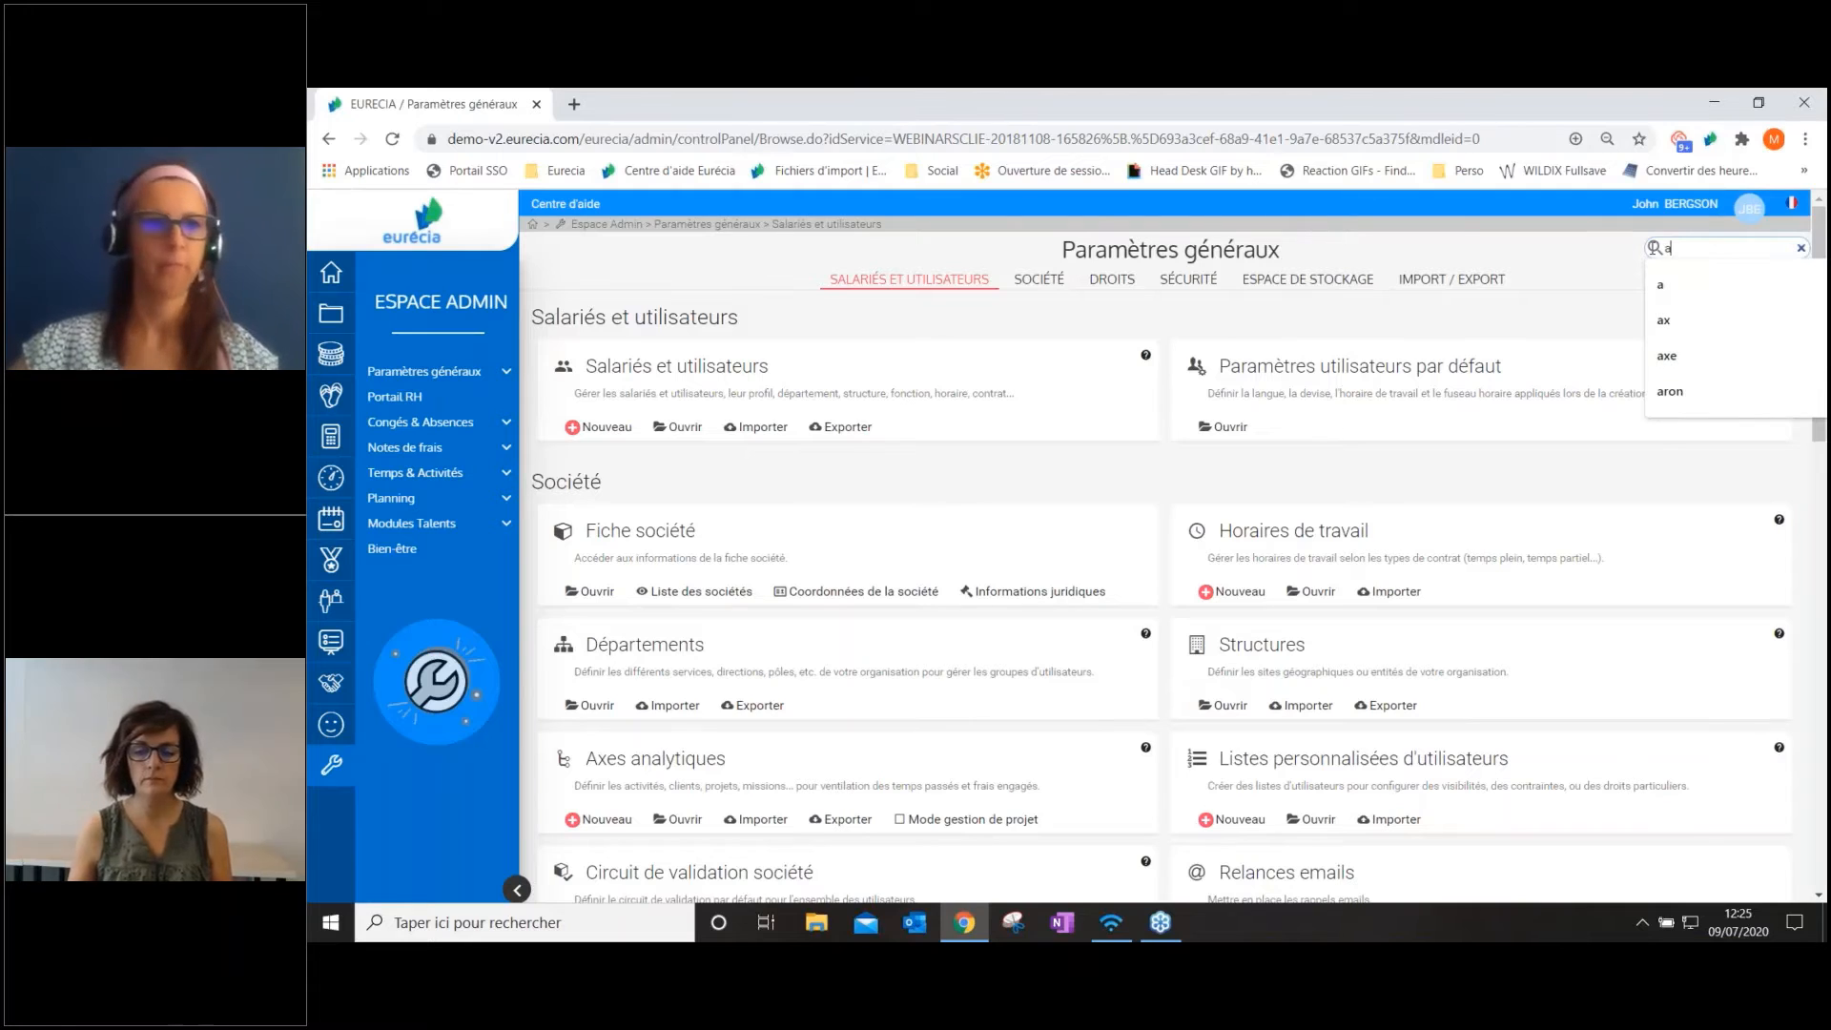
pyautogui.write('x')
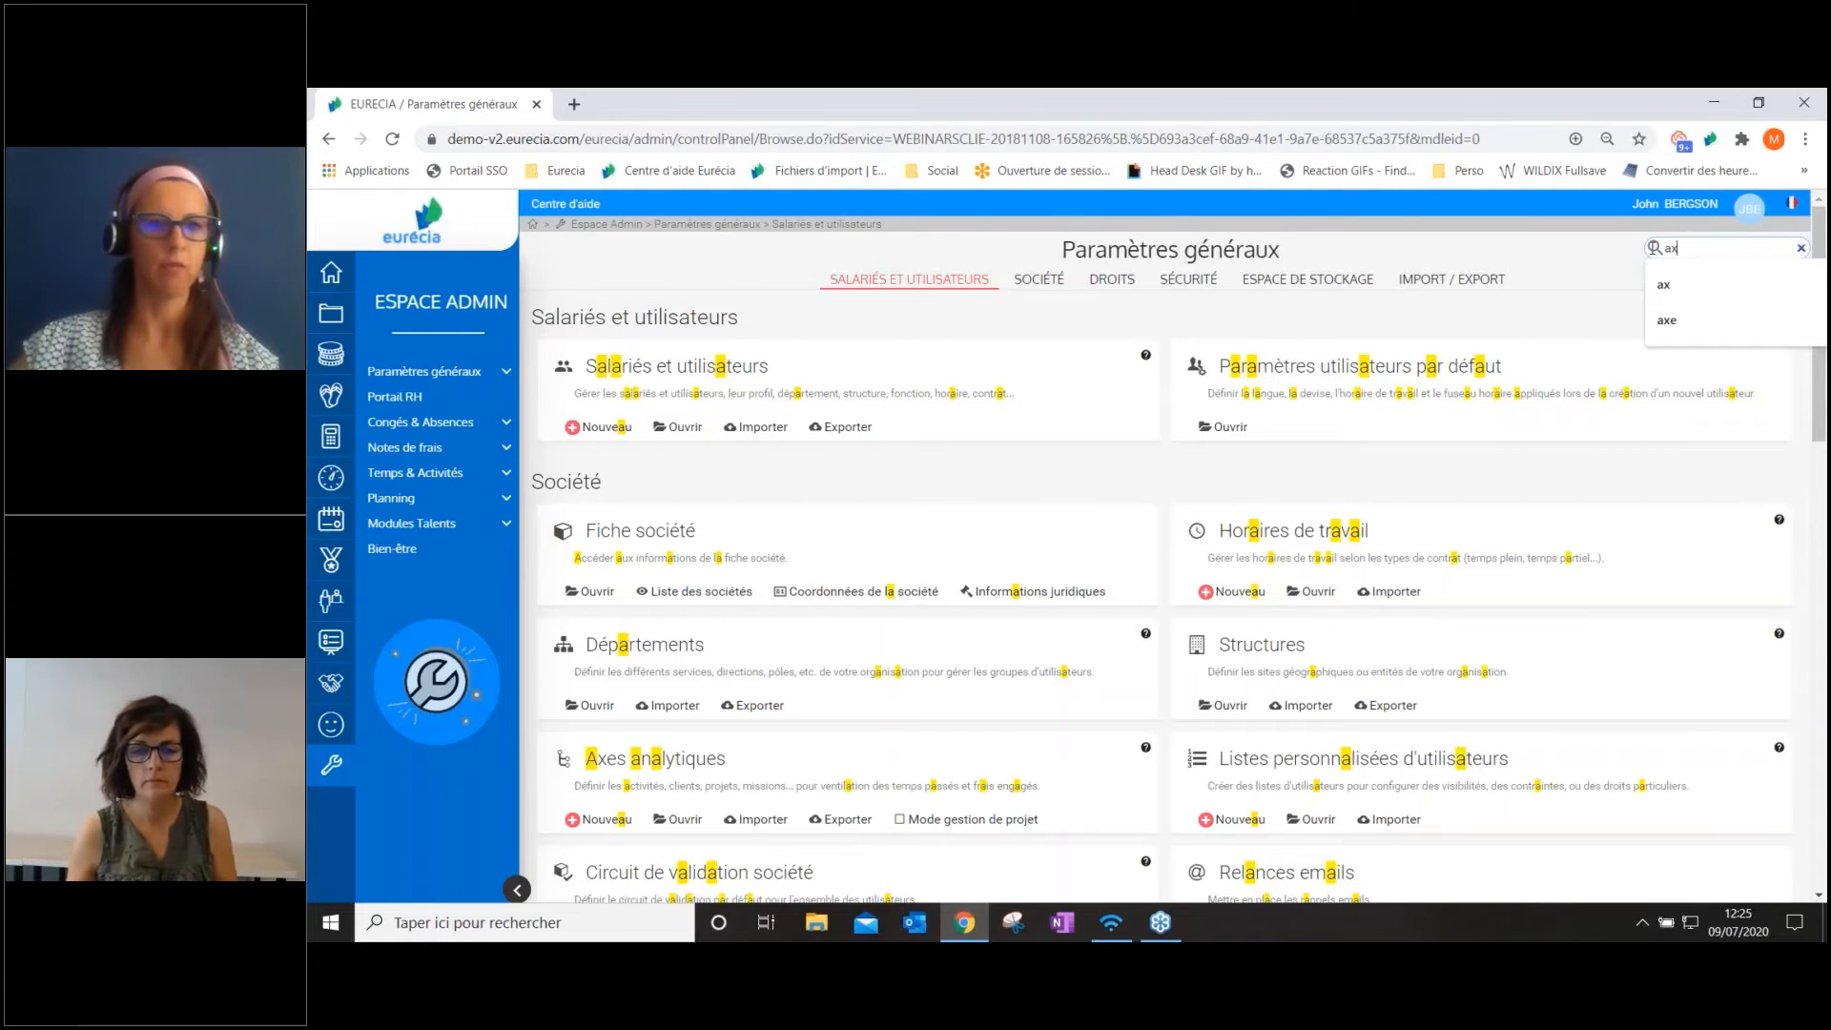
pyautogui.write('e')
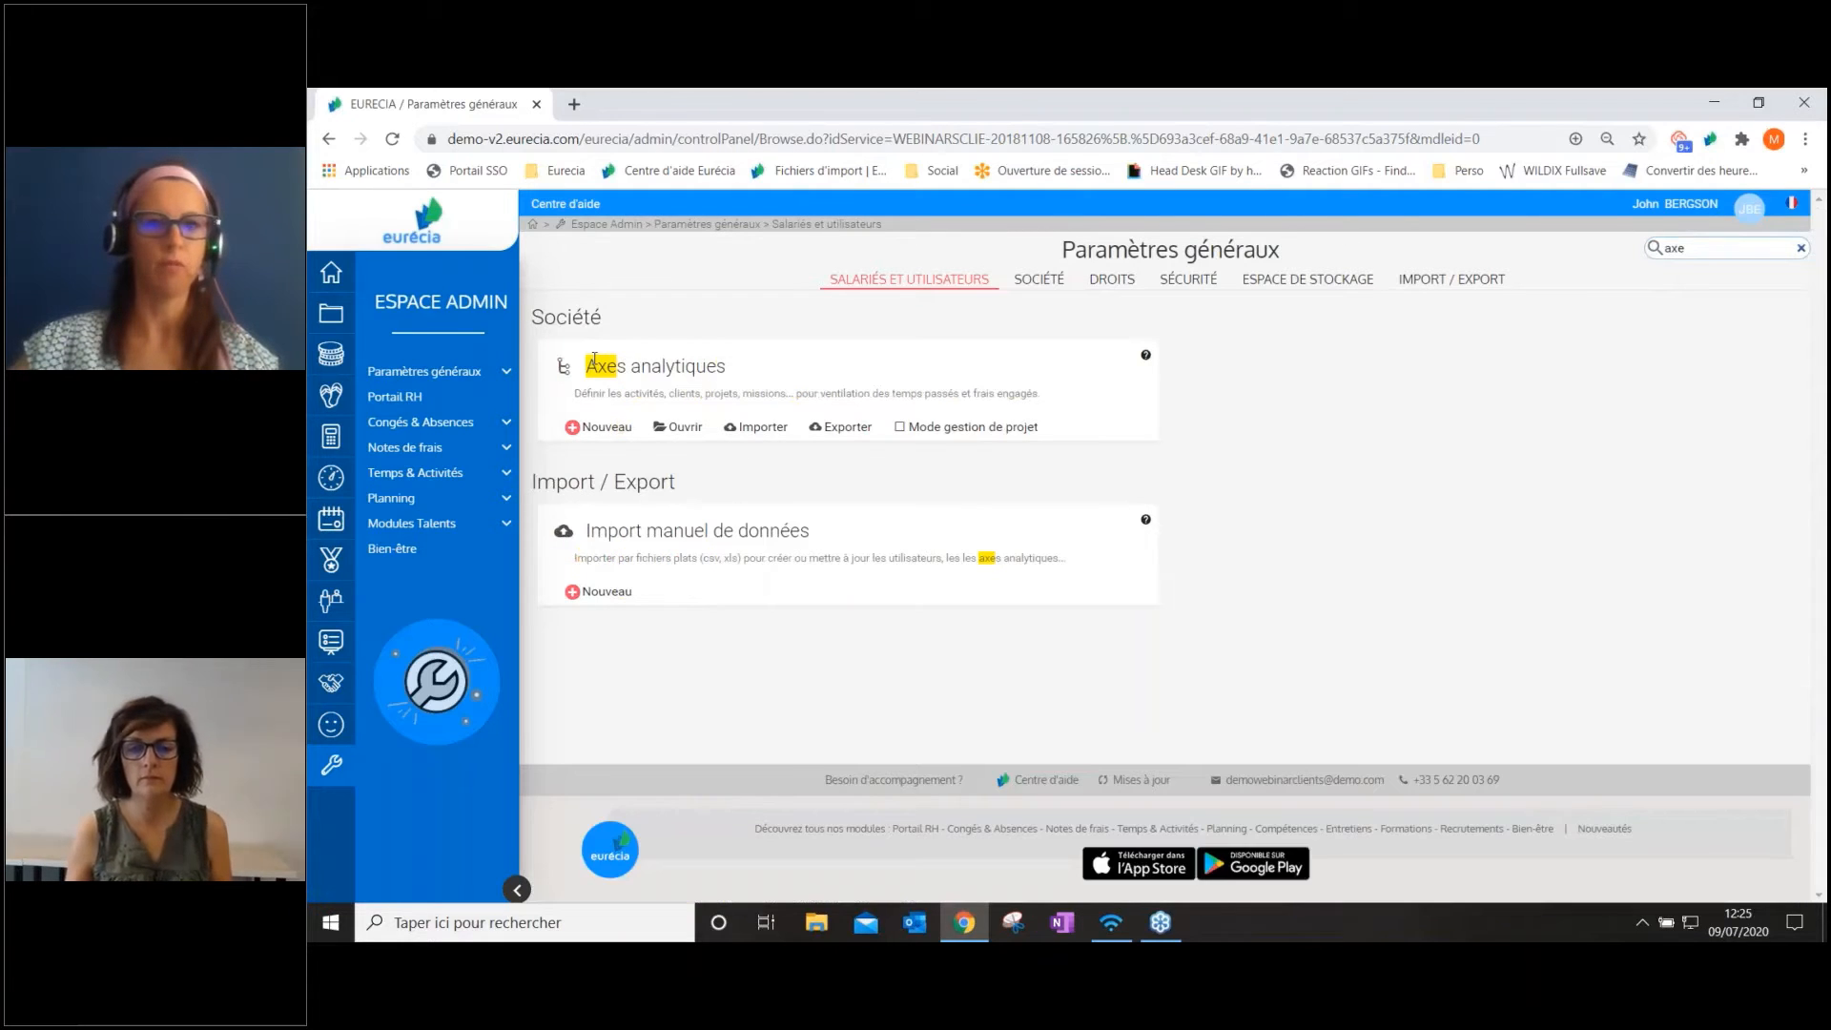
pyautogui.click(684, 429)
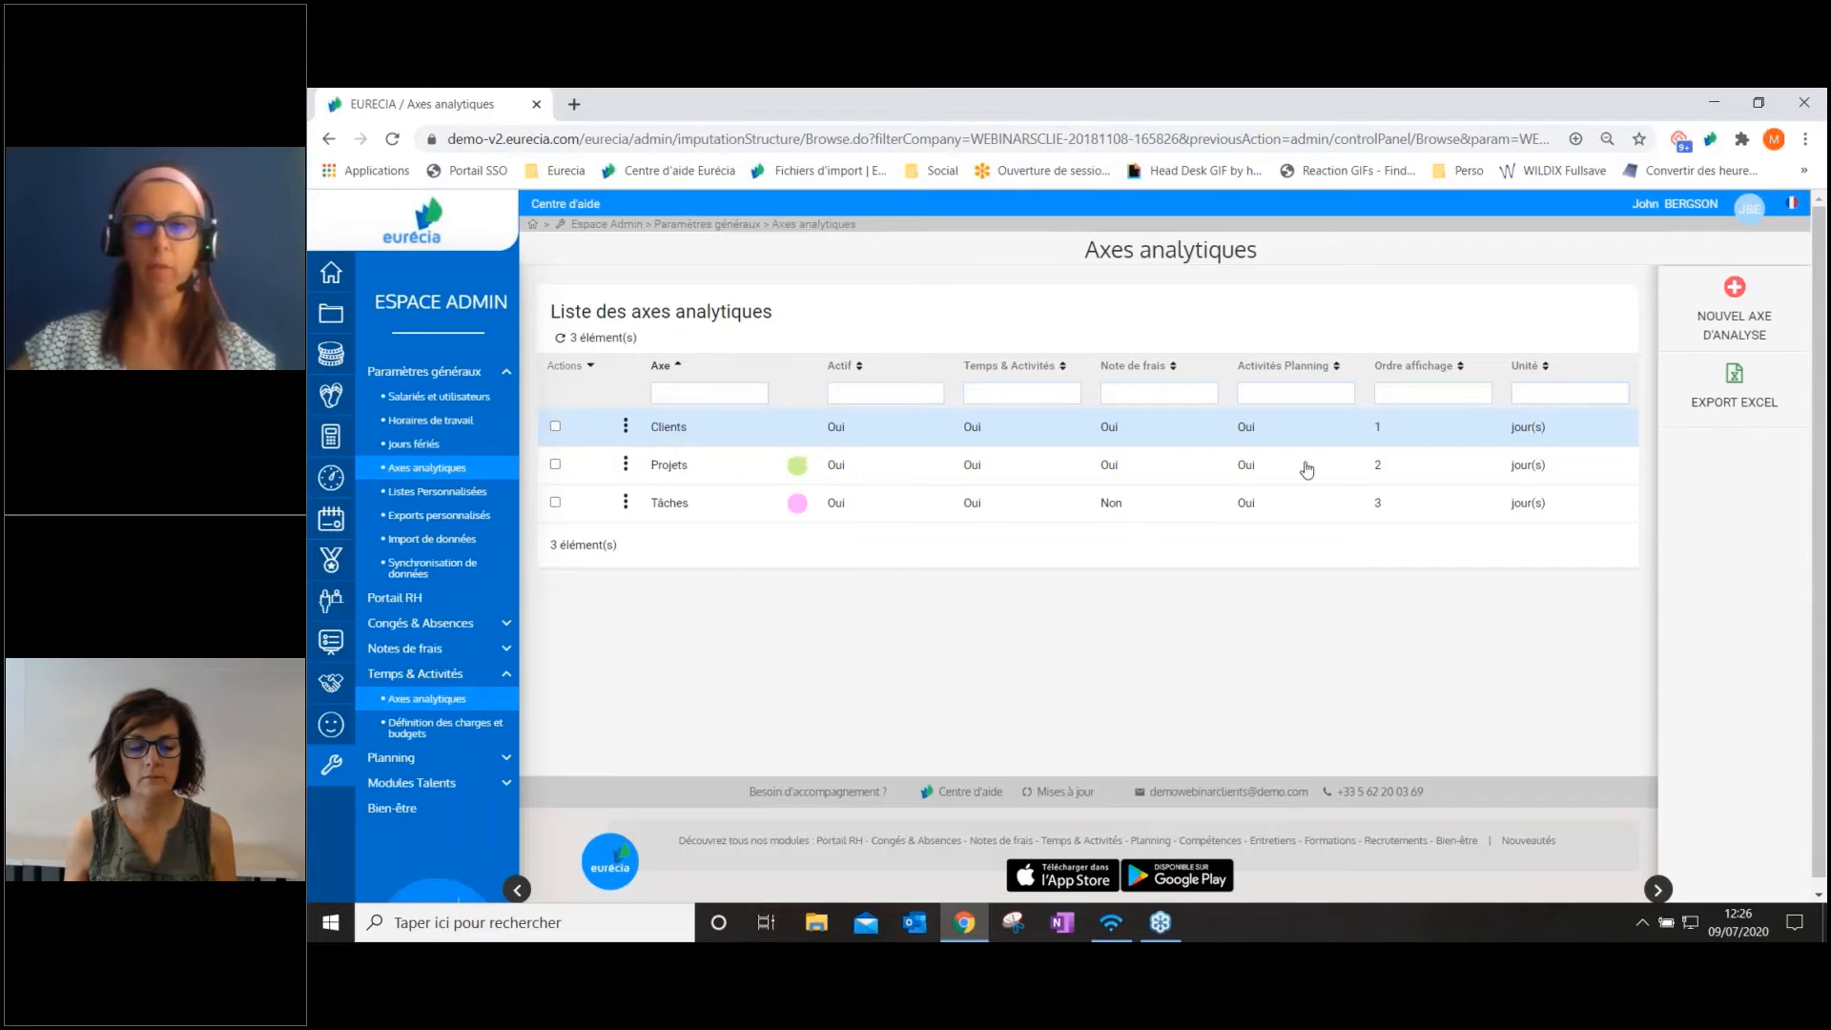
# Review the axes' display order, then open the Clients axis and examine its general settings for Temps et activités and the other modules
pyautogui.moveTo(1374, 365); pyautogui.dragTo(1451, 366)
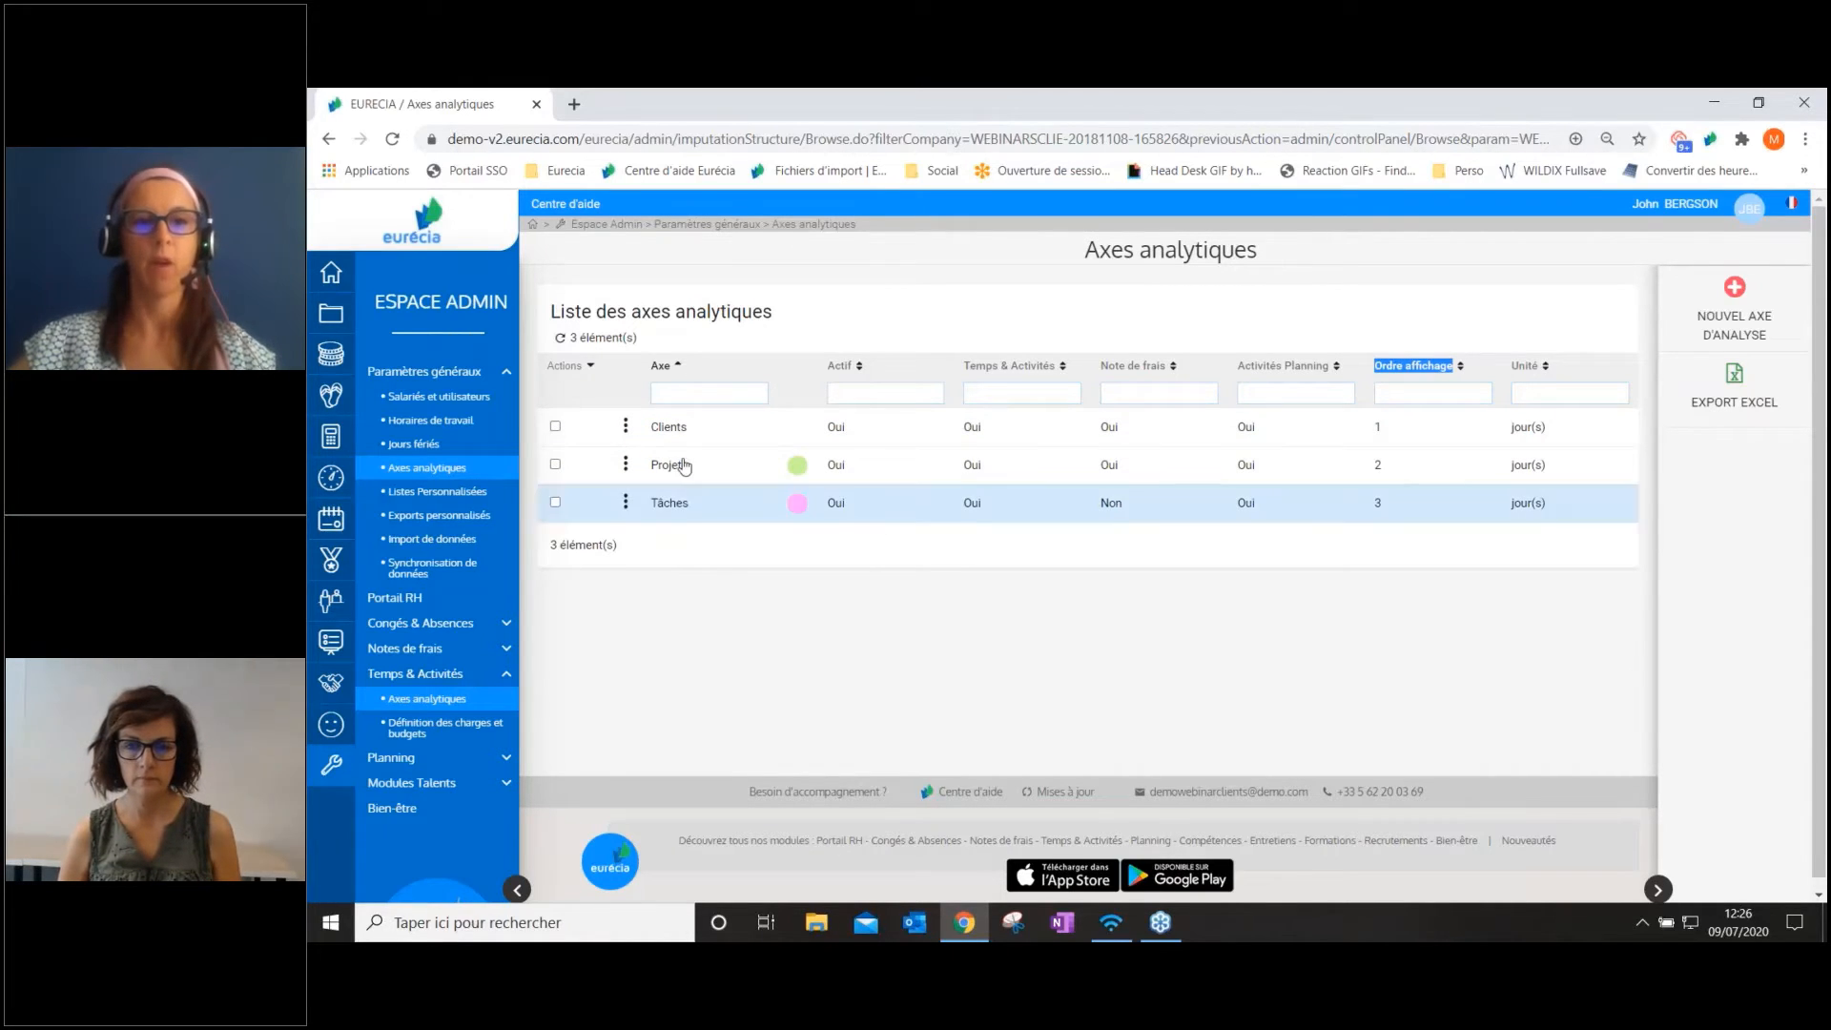
pyautogui.click(625, 426)
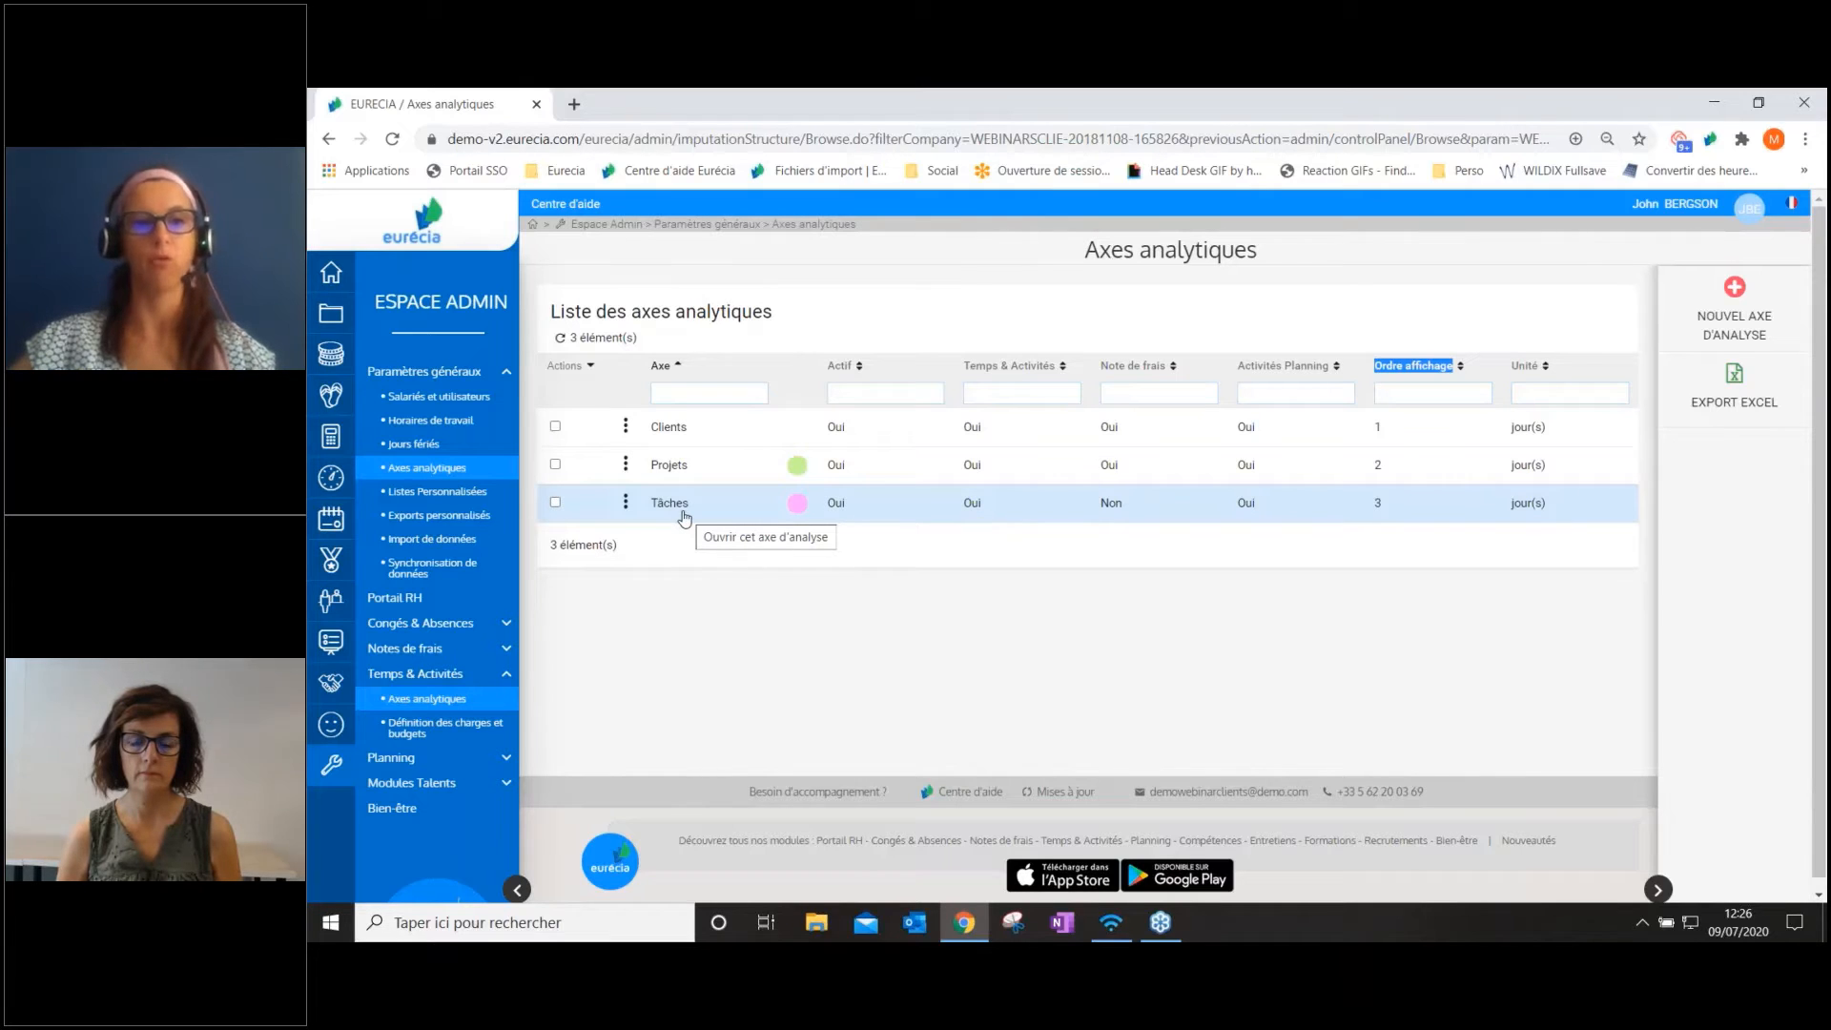
pyautogui.click(679, 428)
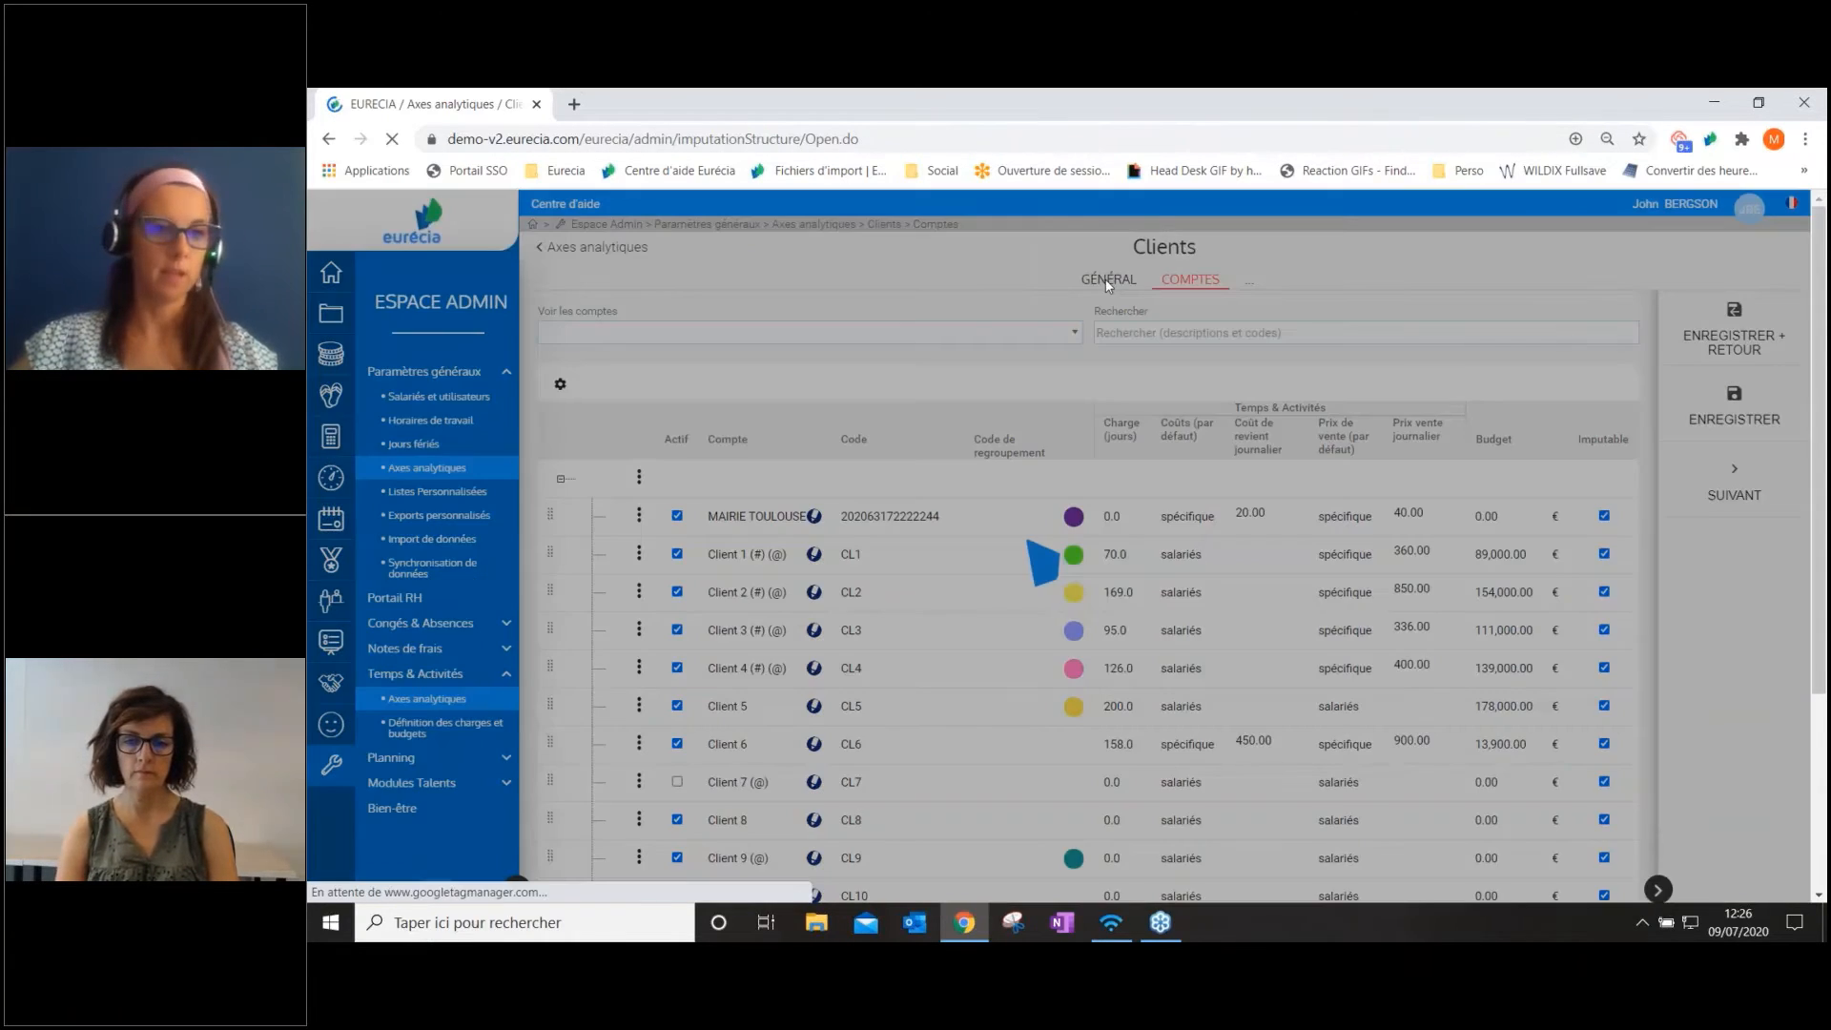
pyautogui.click(1108, 279)
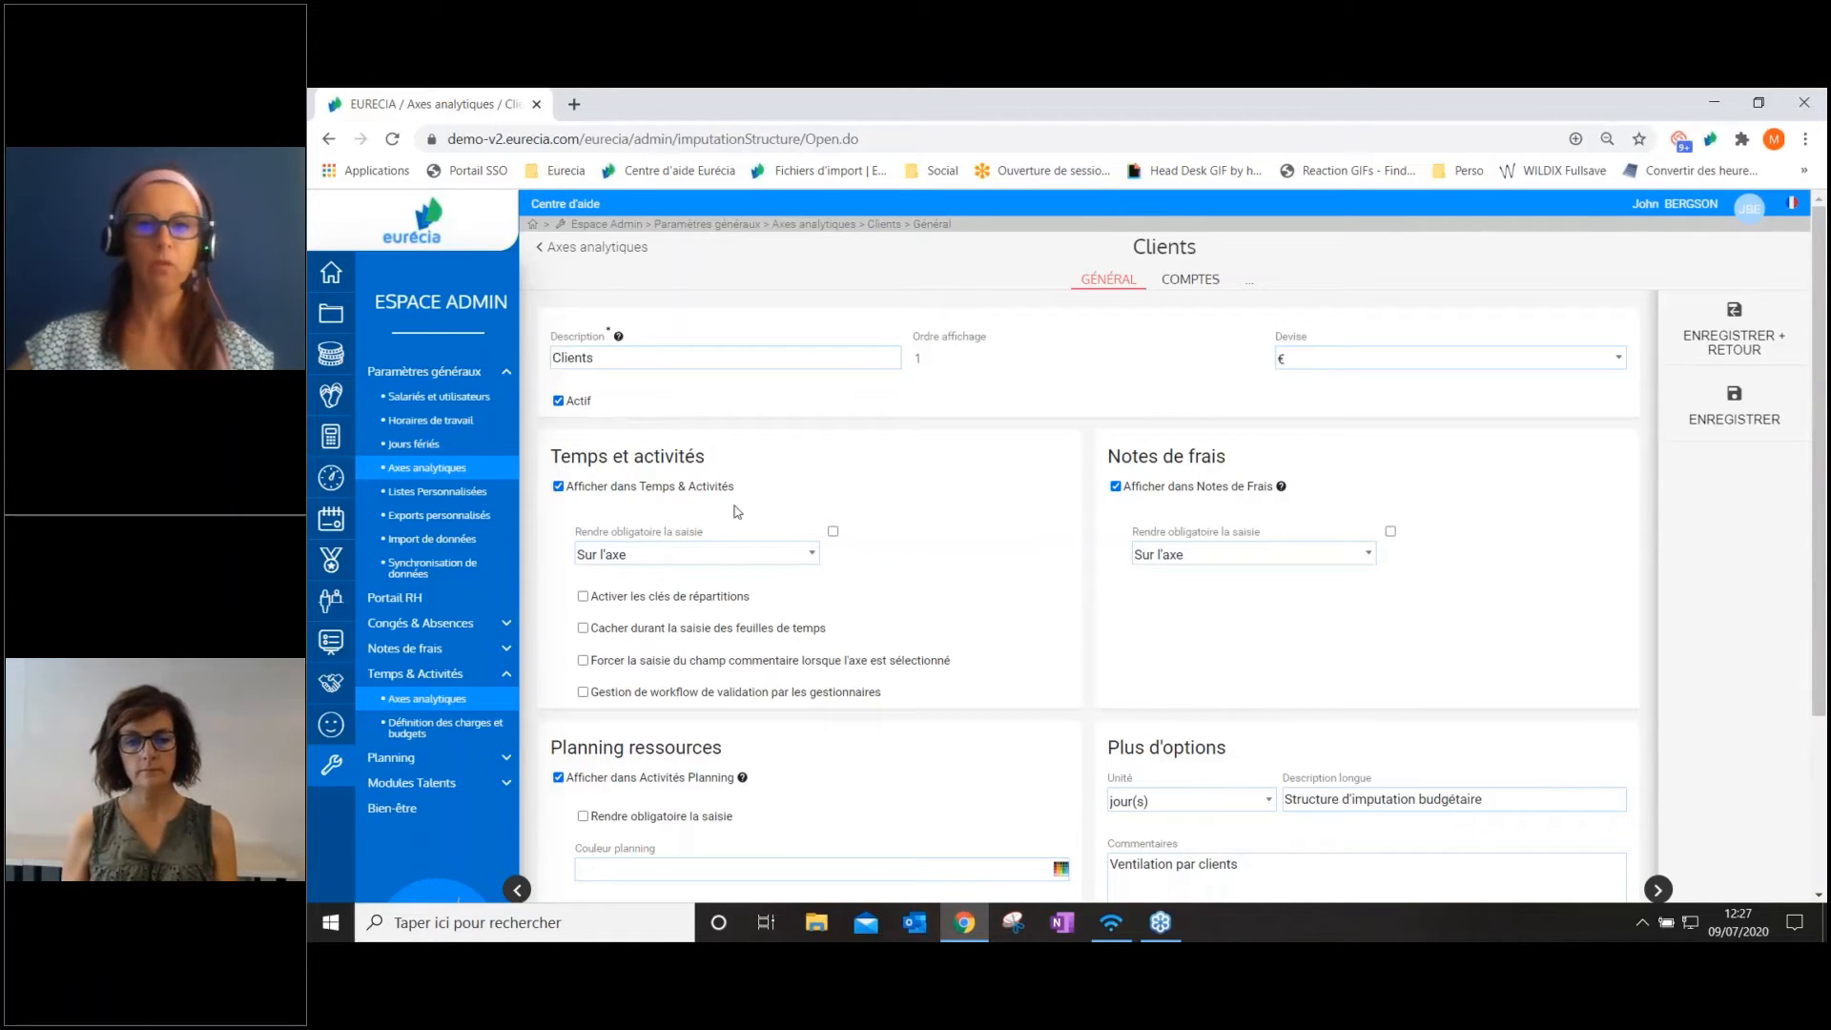
pyautogui.scroll(-1, 737, 512)
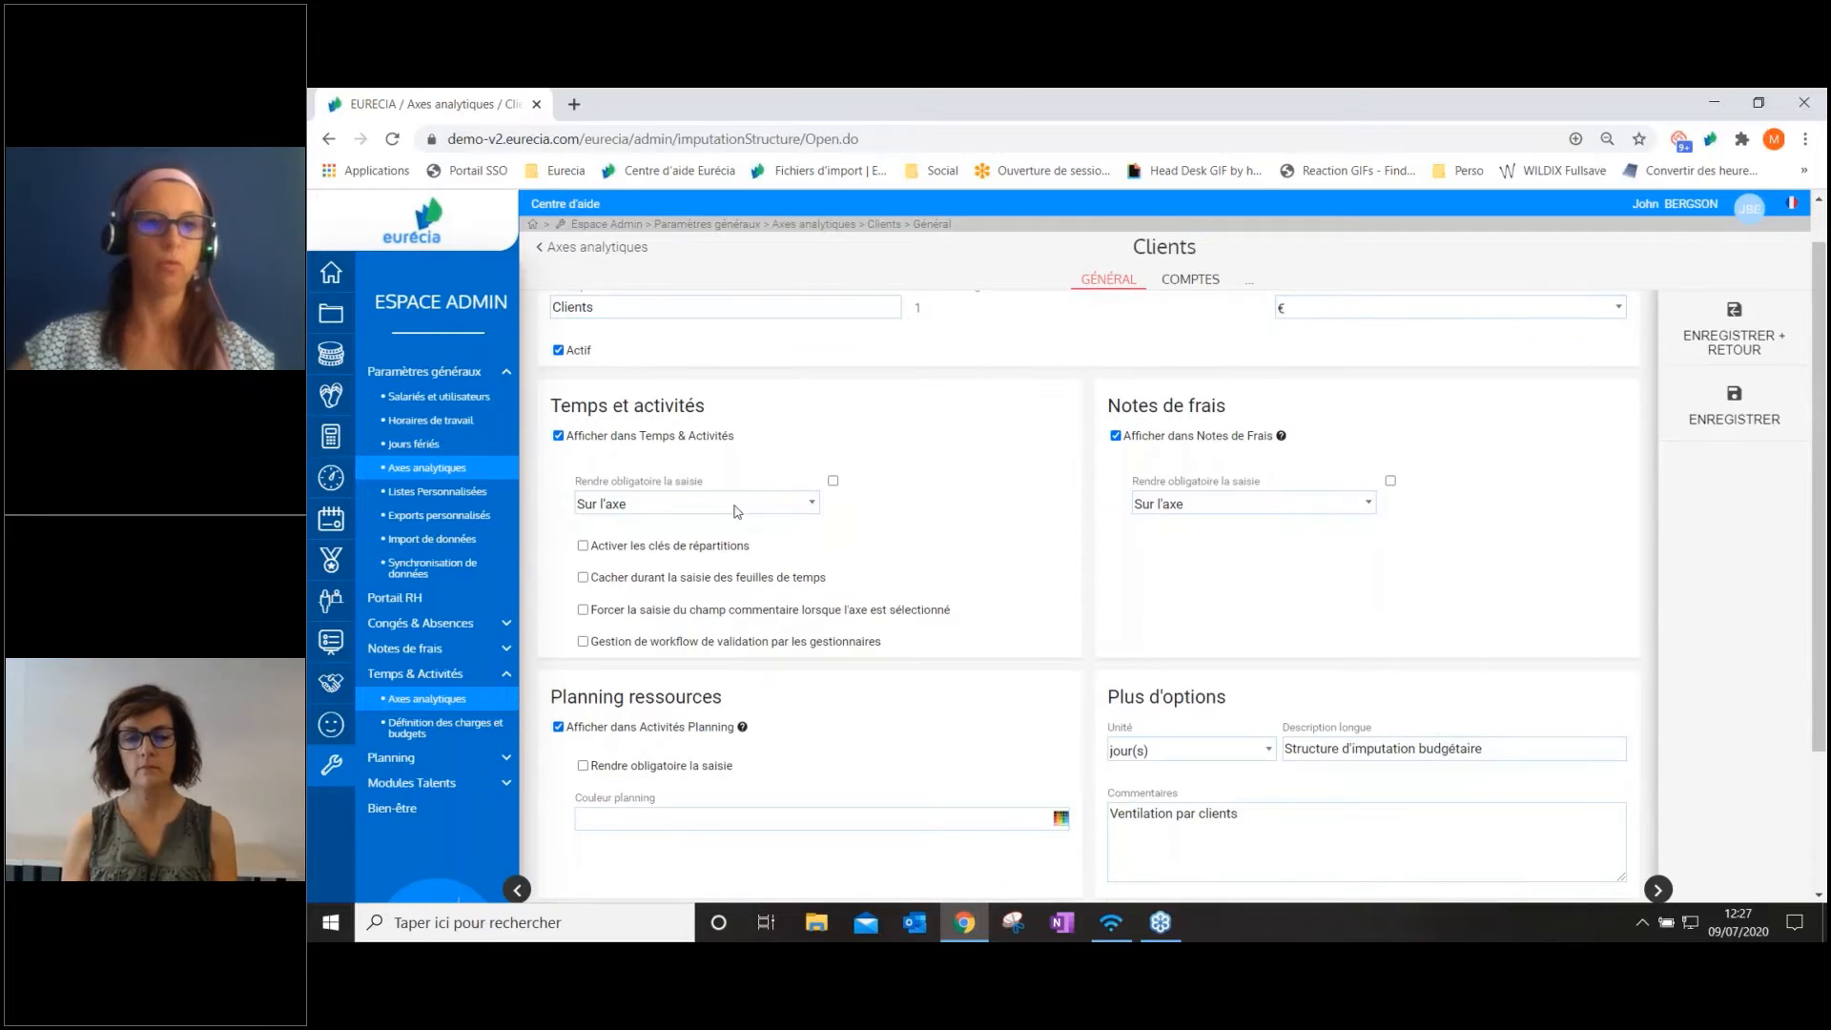
pyautogui.moveTo(551, 358); pyautogui.dragTo(1075, 363)
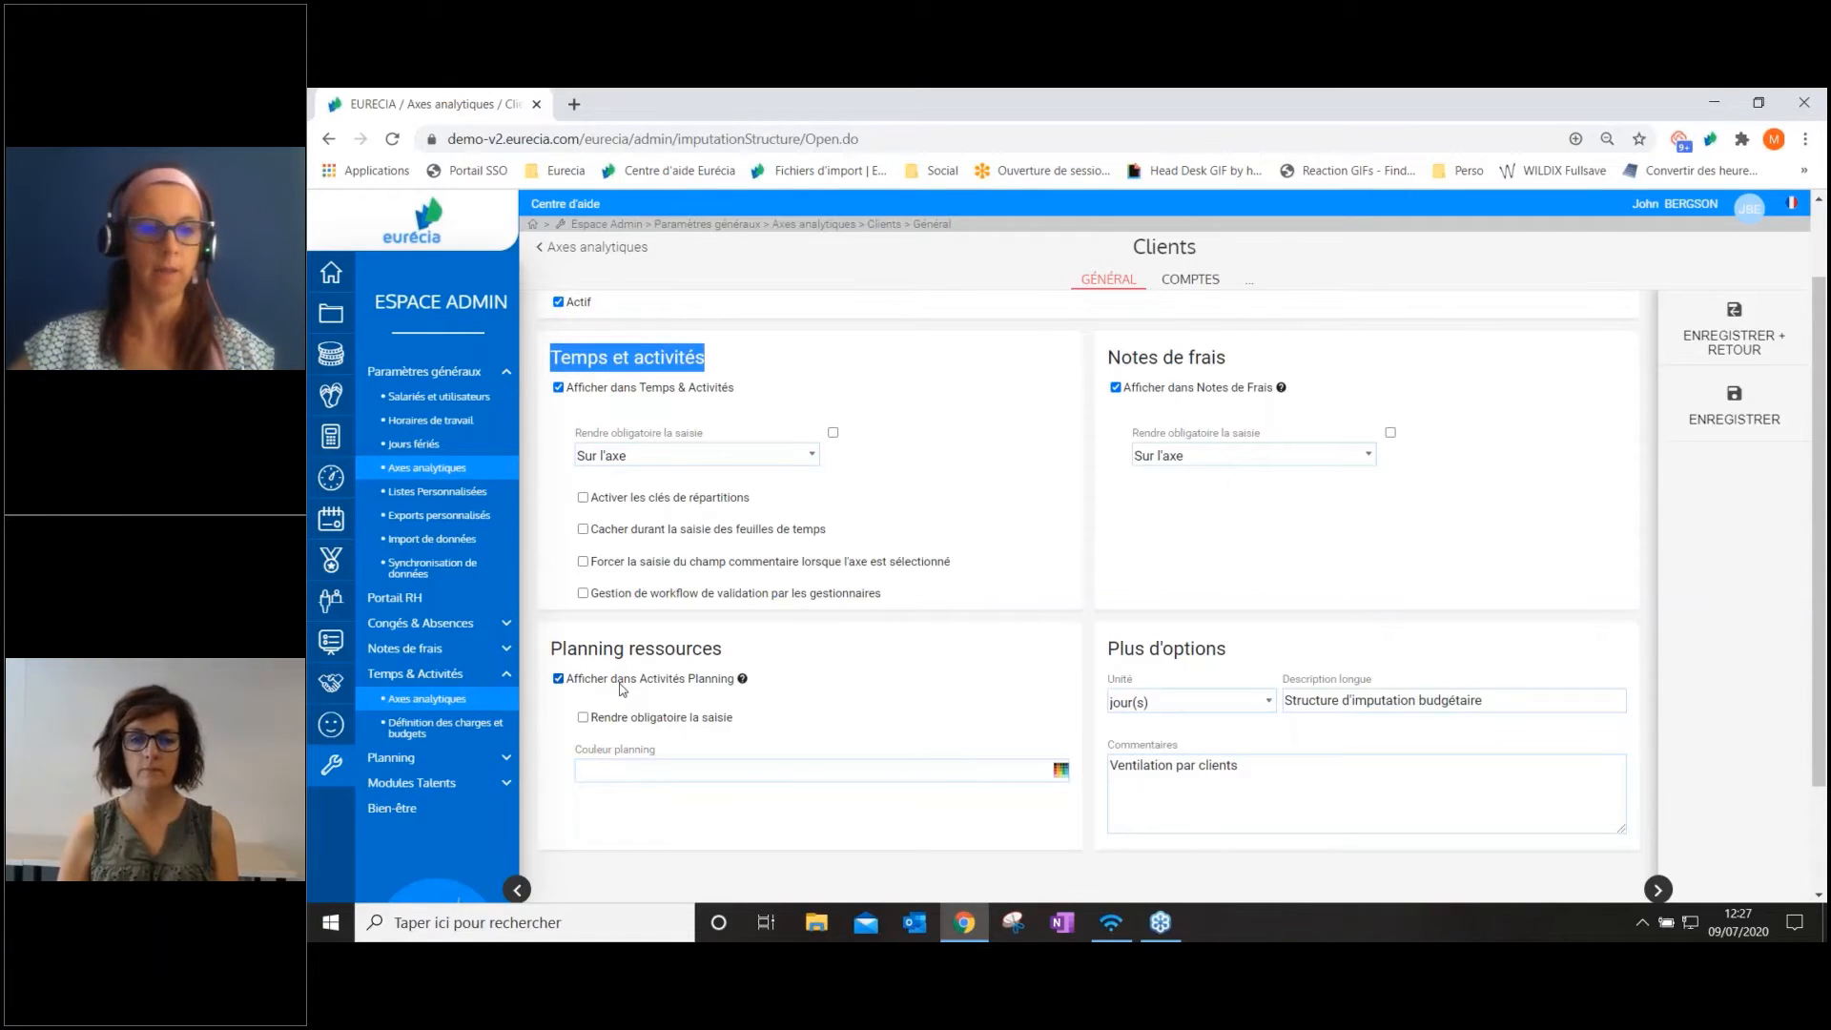
# Check the module display settings of the Tâches axis and return to the list of axes
pyautogui.click(642, 252)
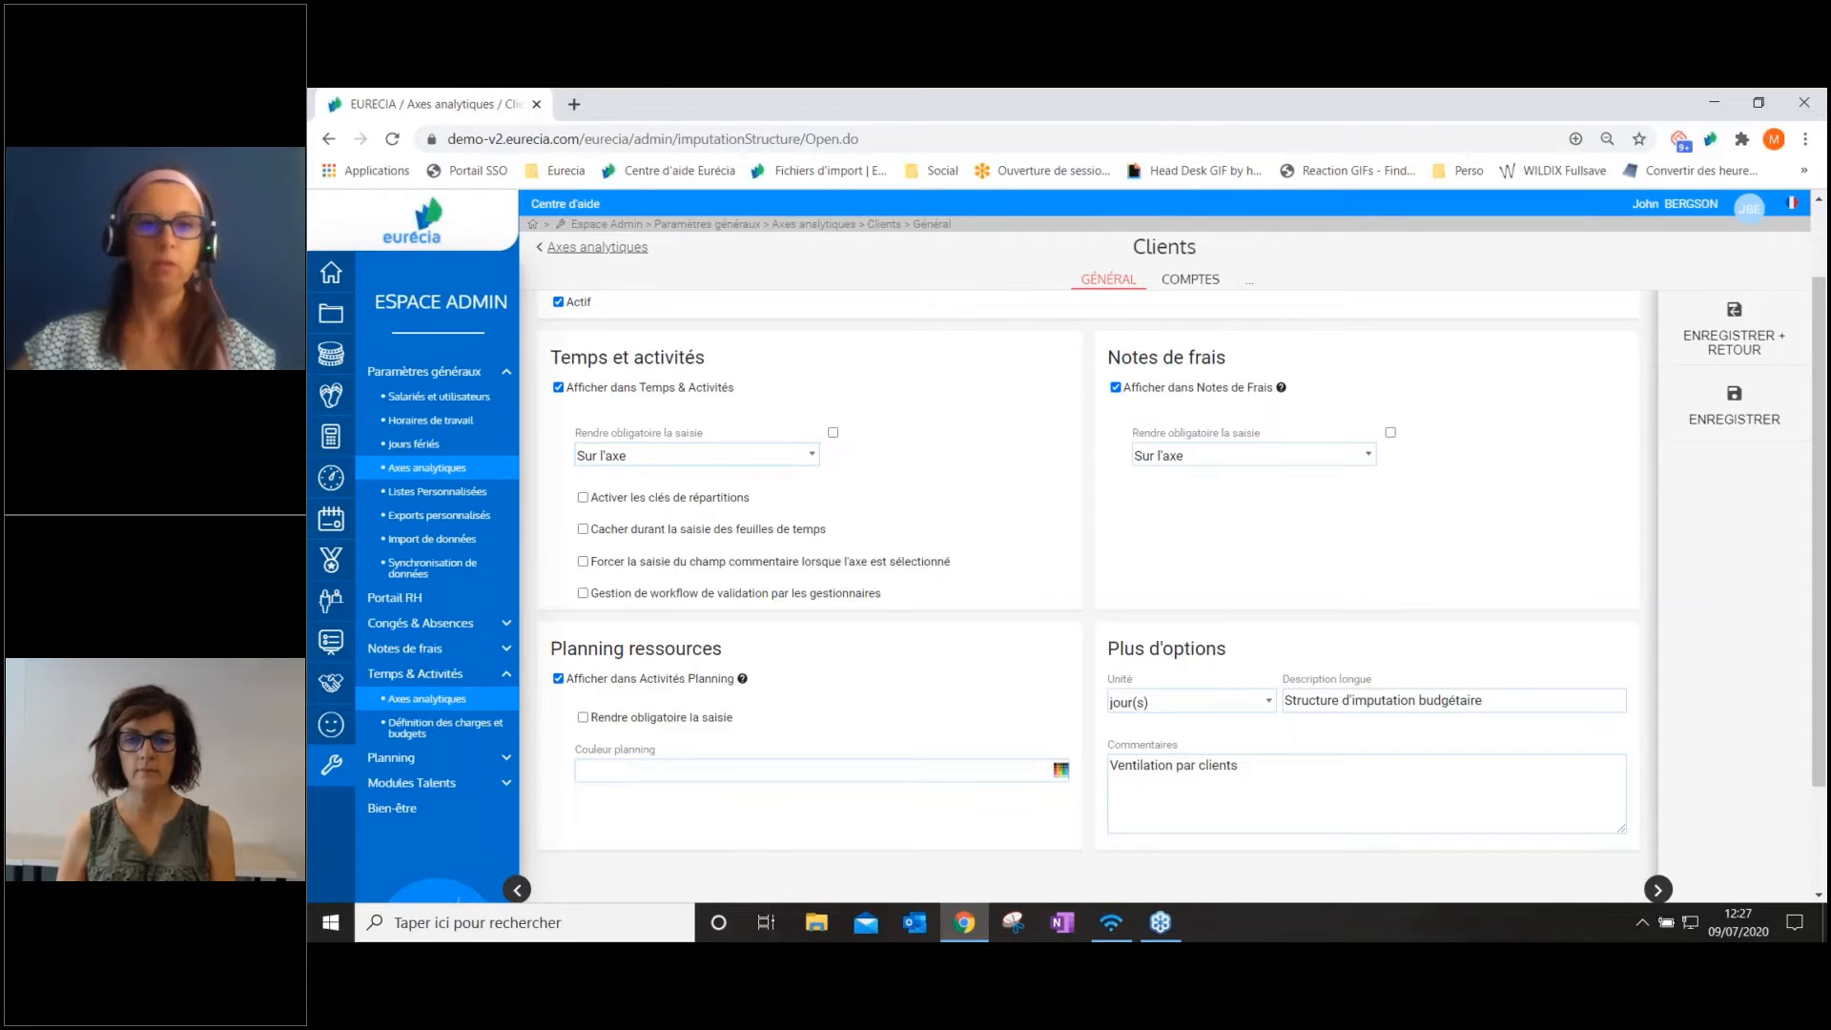
pyautogui.click(639, 248)
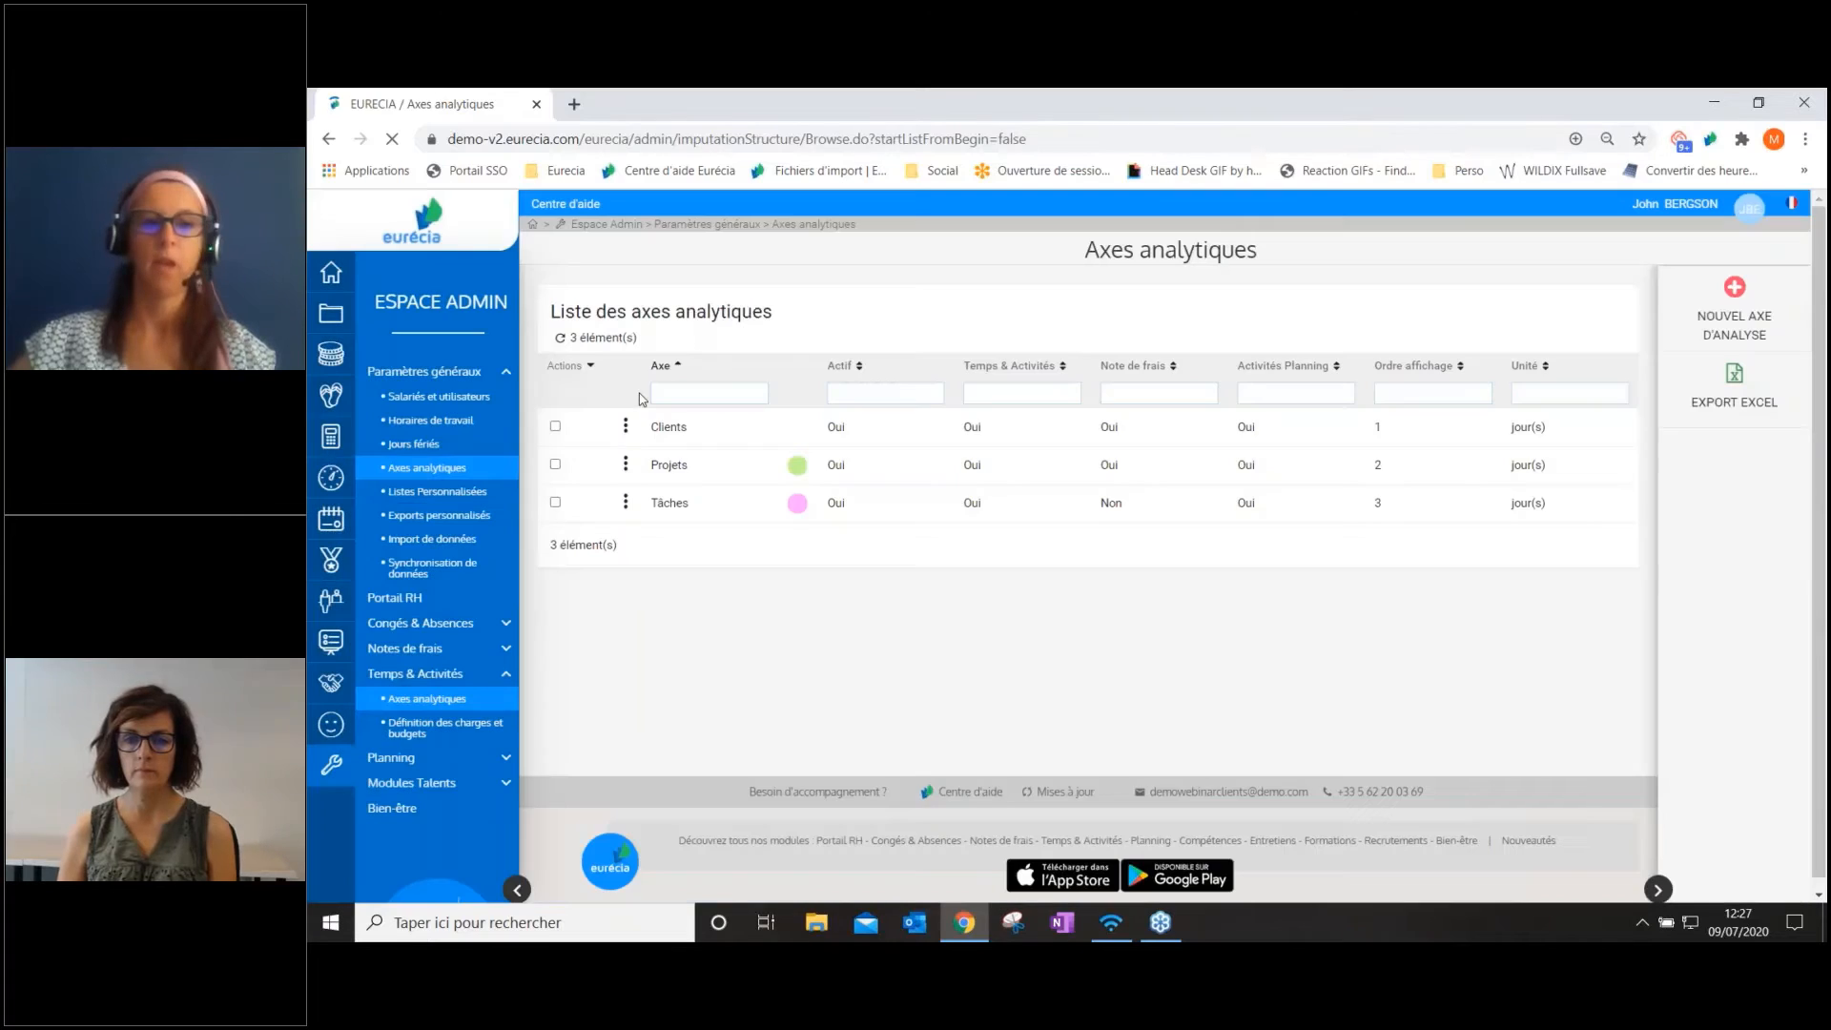
pyautogui.click(658, 514)
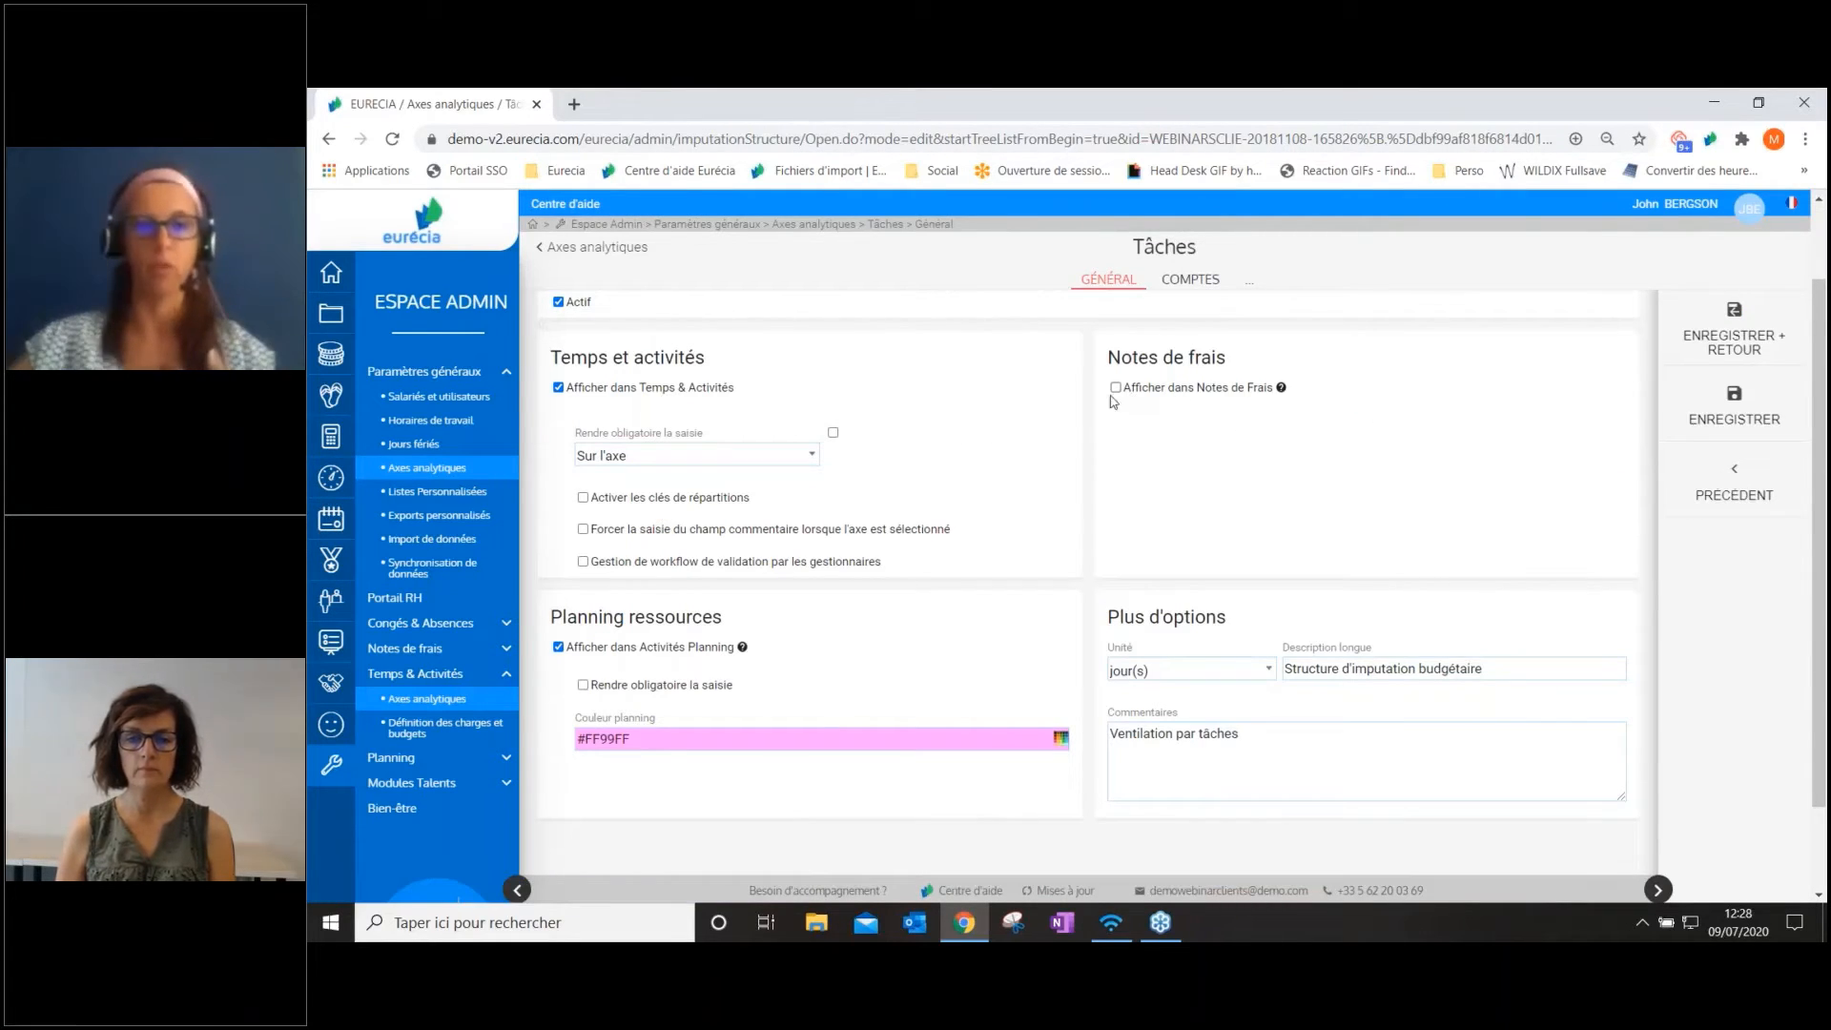
pyautogui.click(596, 249)
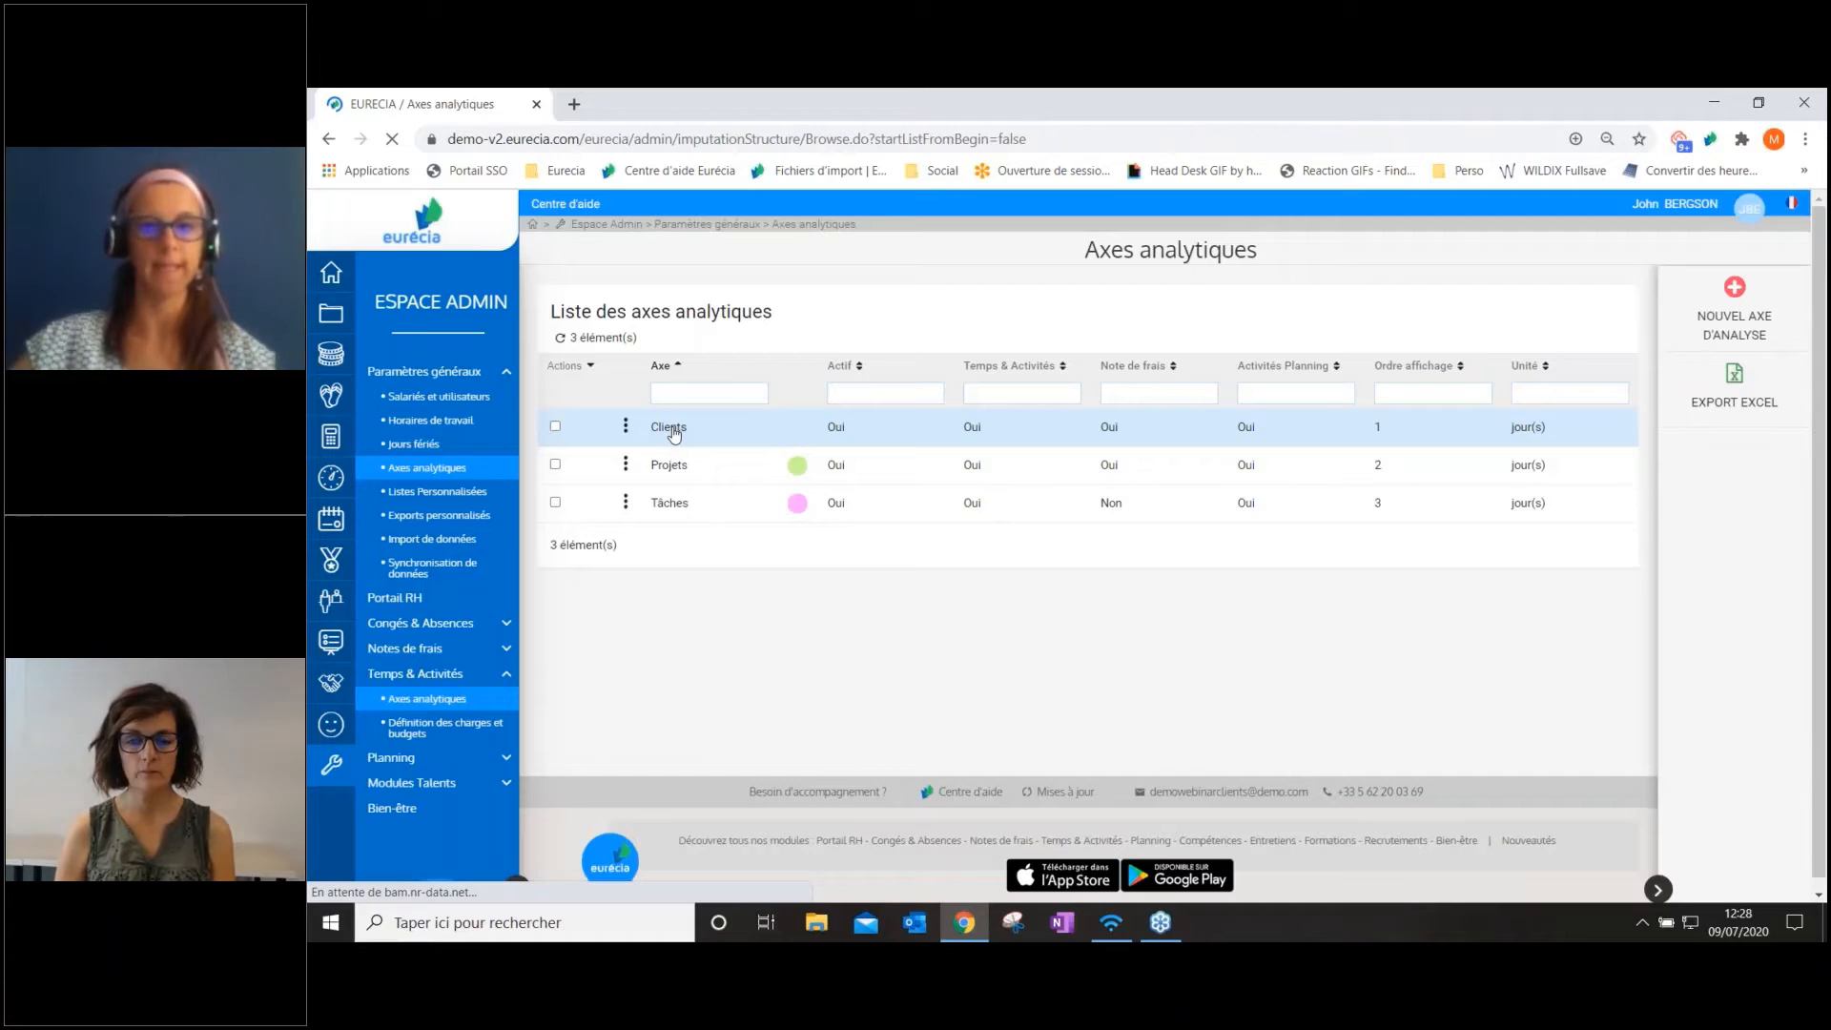
# Inspect the mandatory-entry choices for Temps et activités on the Clients axis without changing them, and return to the axes list
pyautogui.click(670, 428)
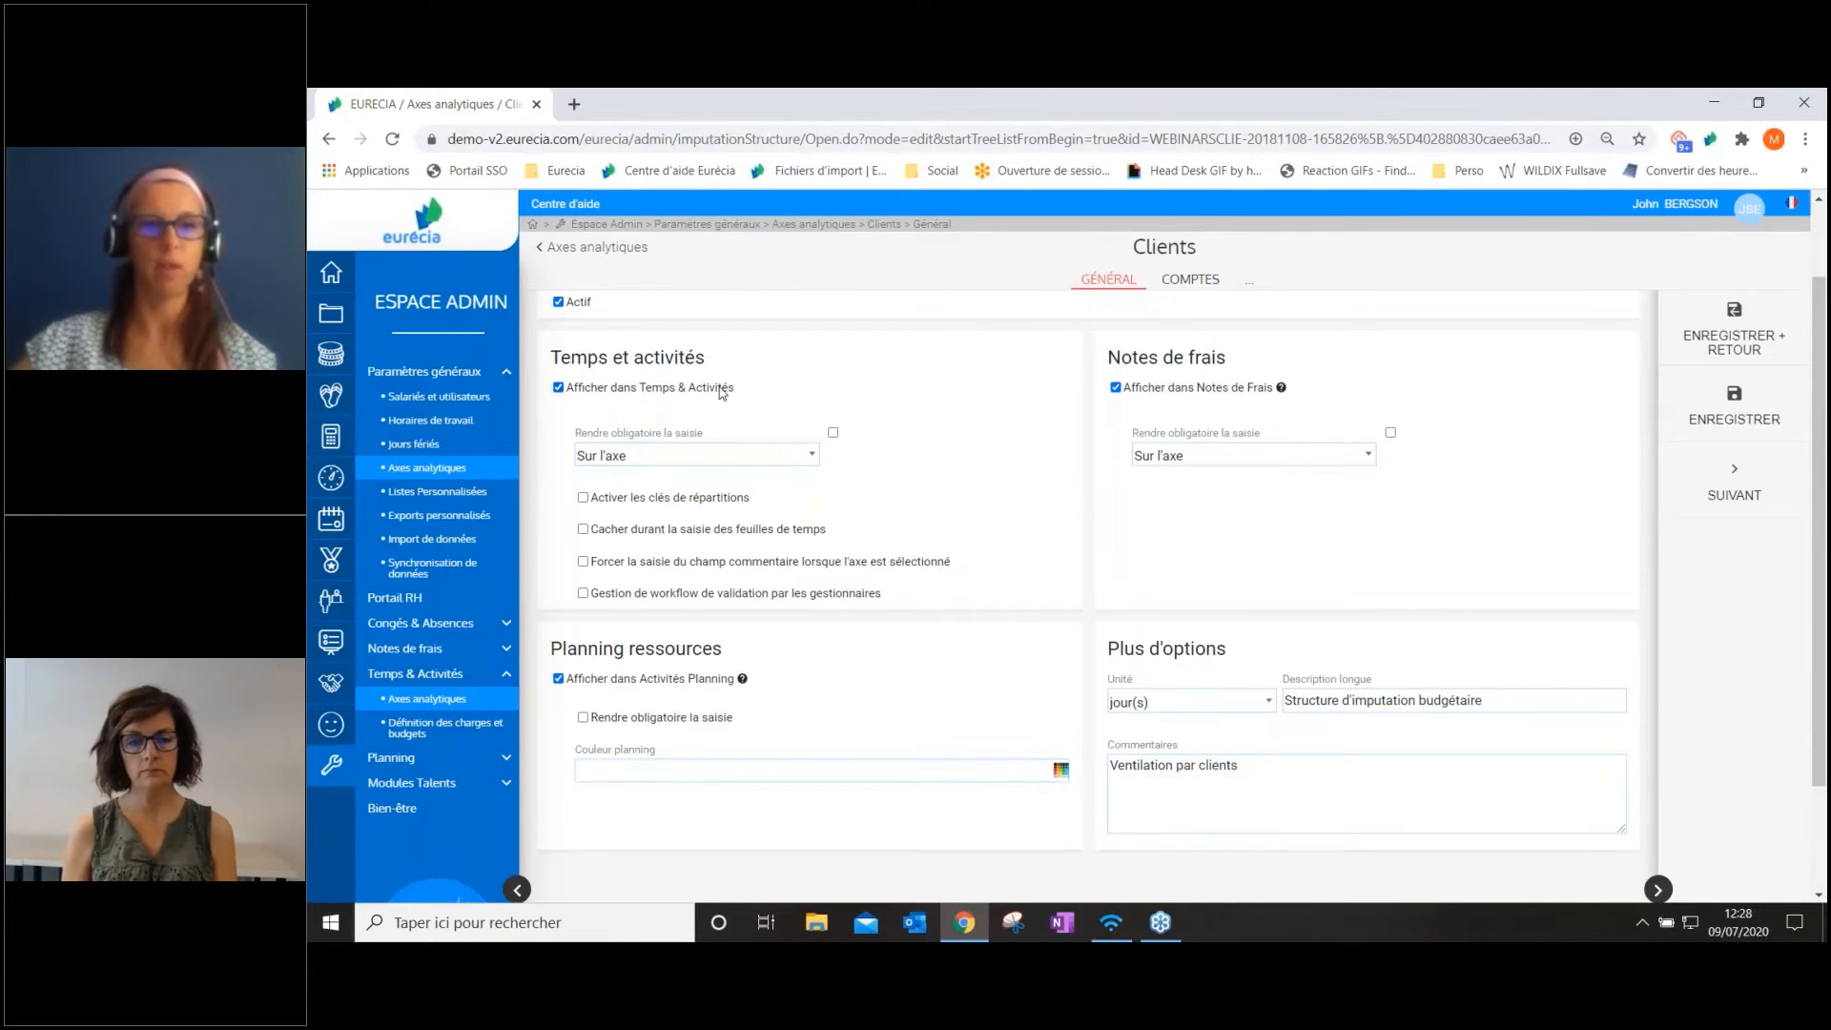
pyautogui.click(625, 463)
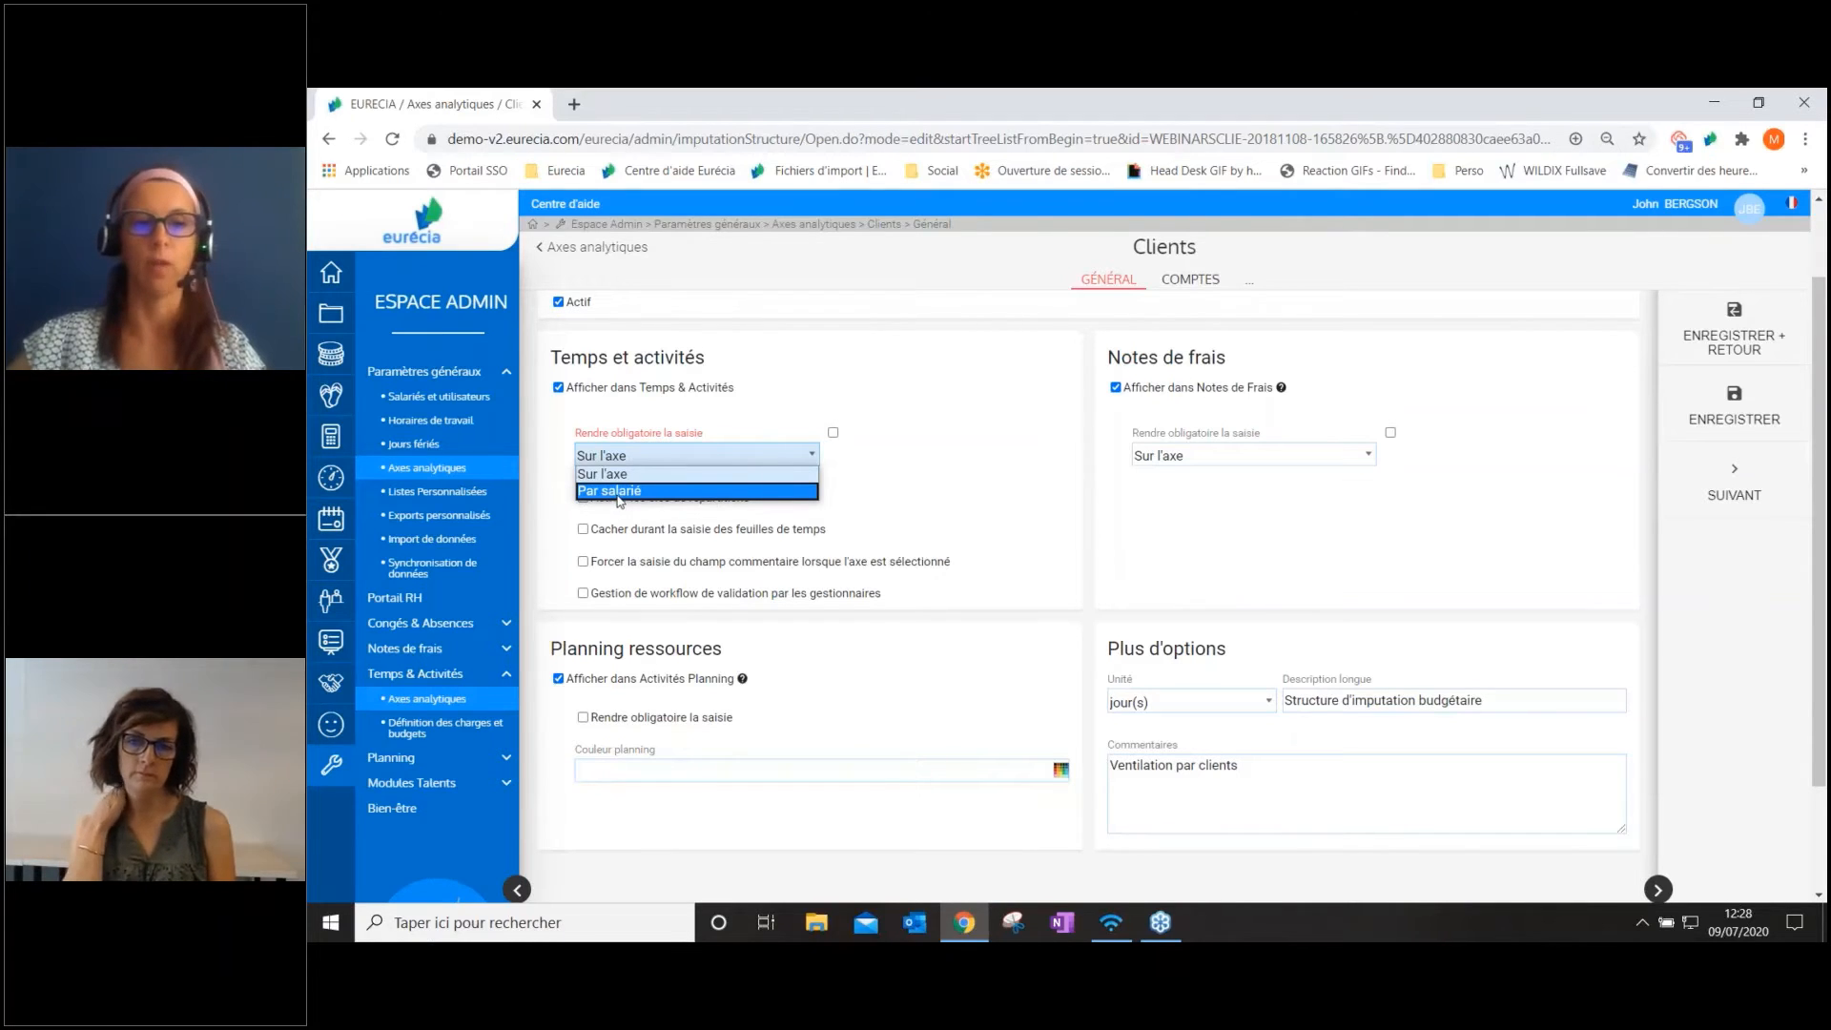
pyautogui.click(916, 410)
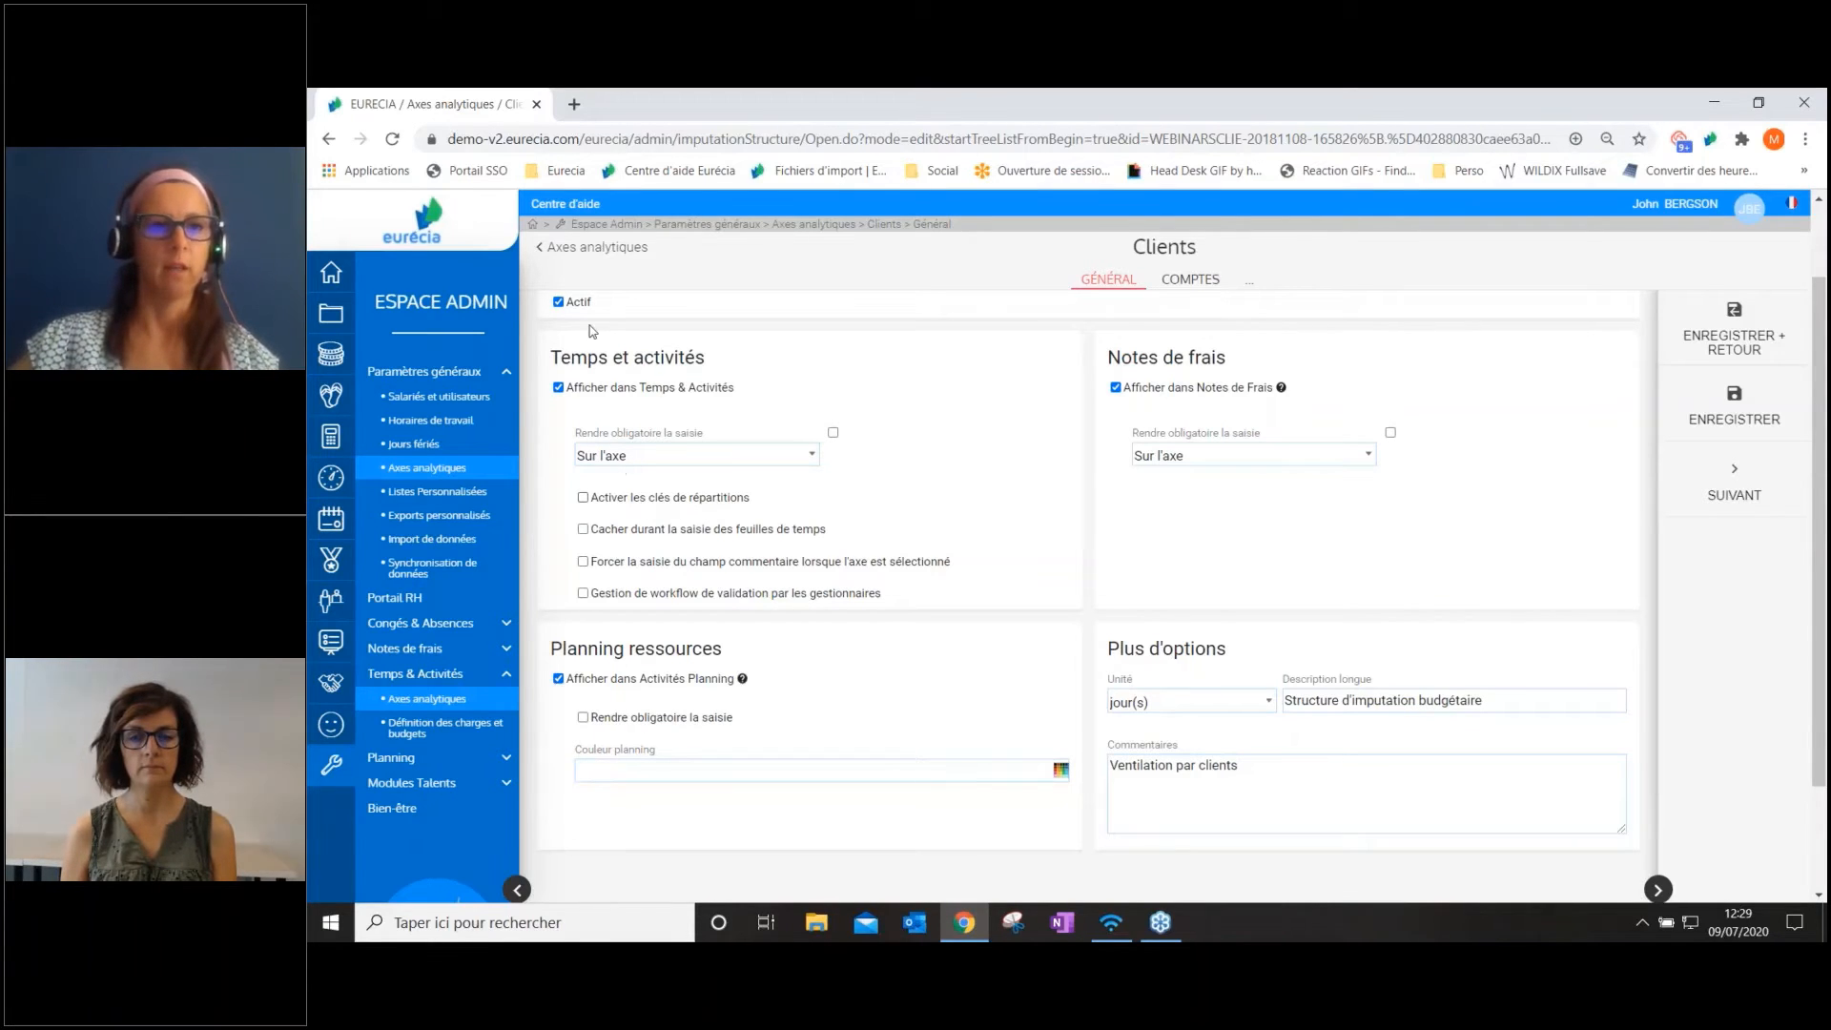
pyautogui.click(596, 249)
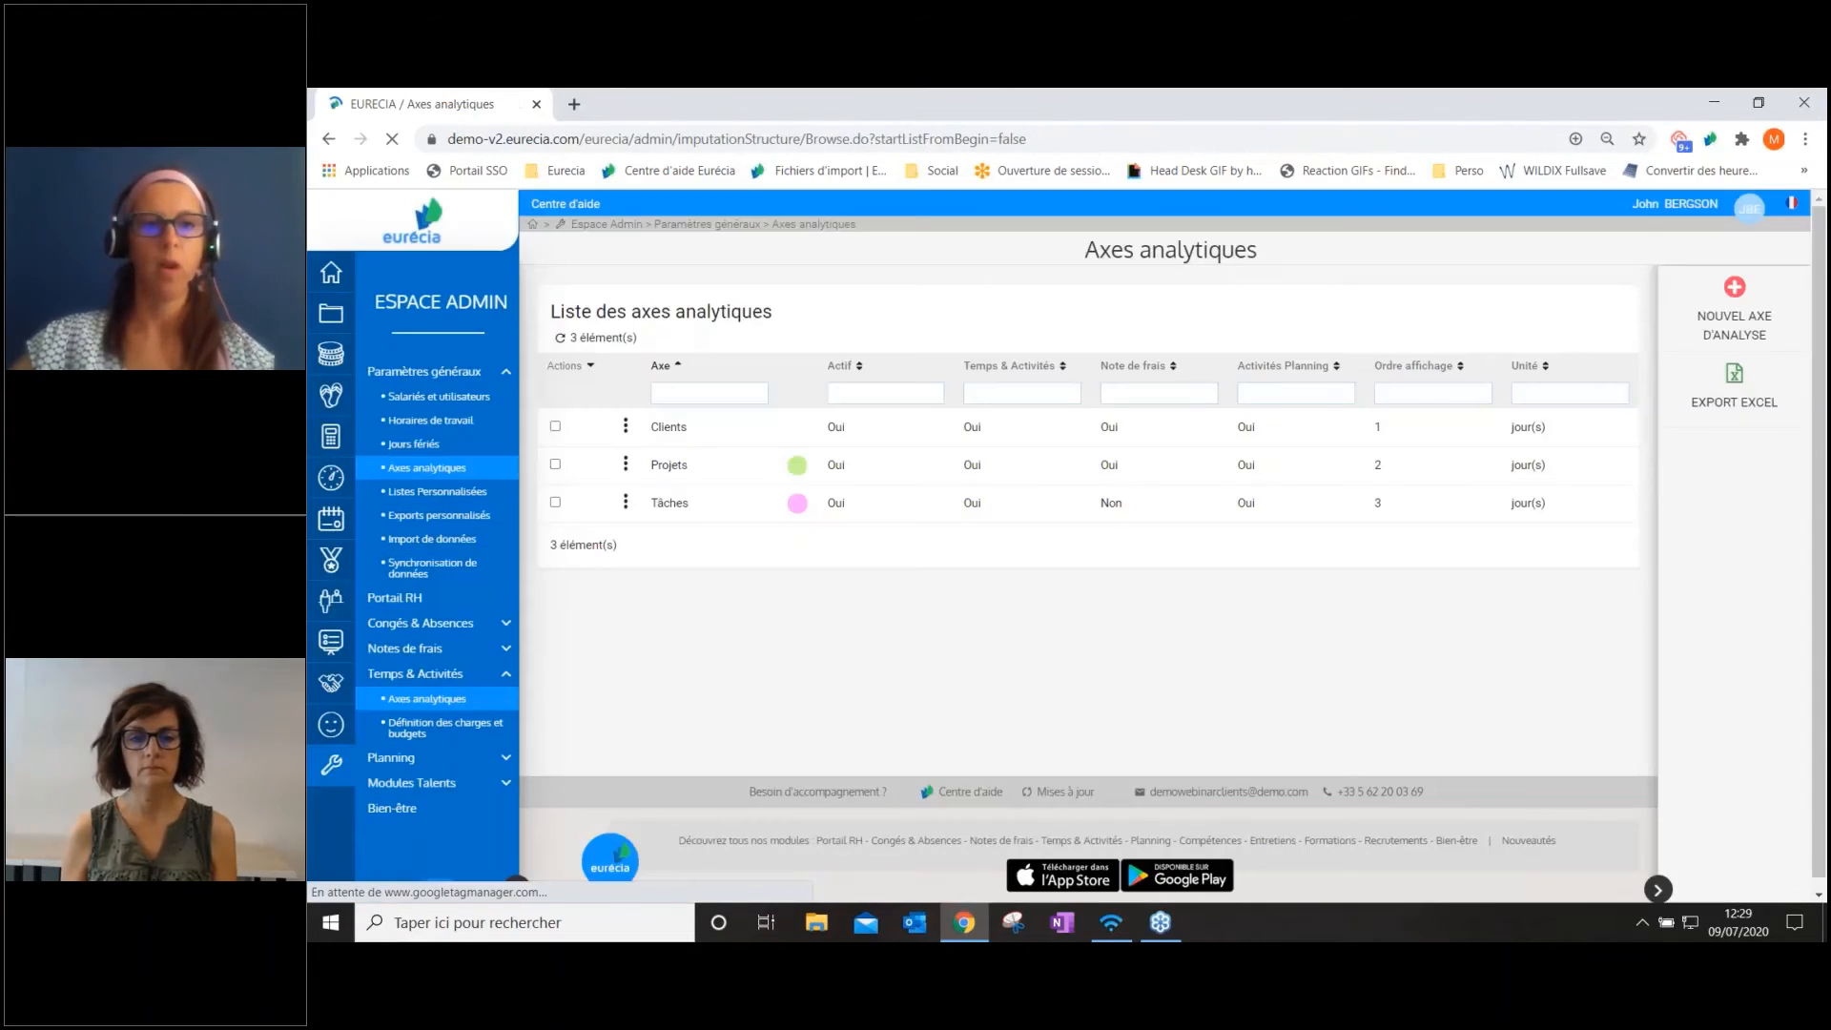
# Open Projet 1 from the Projets axis accounts and examine its linked tasks and their distribution key
pyautogui.click(665, 466)
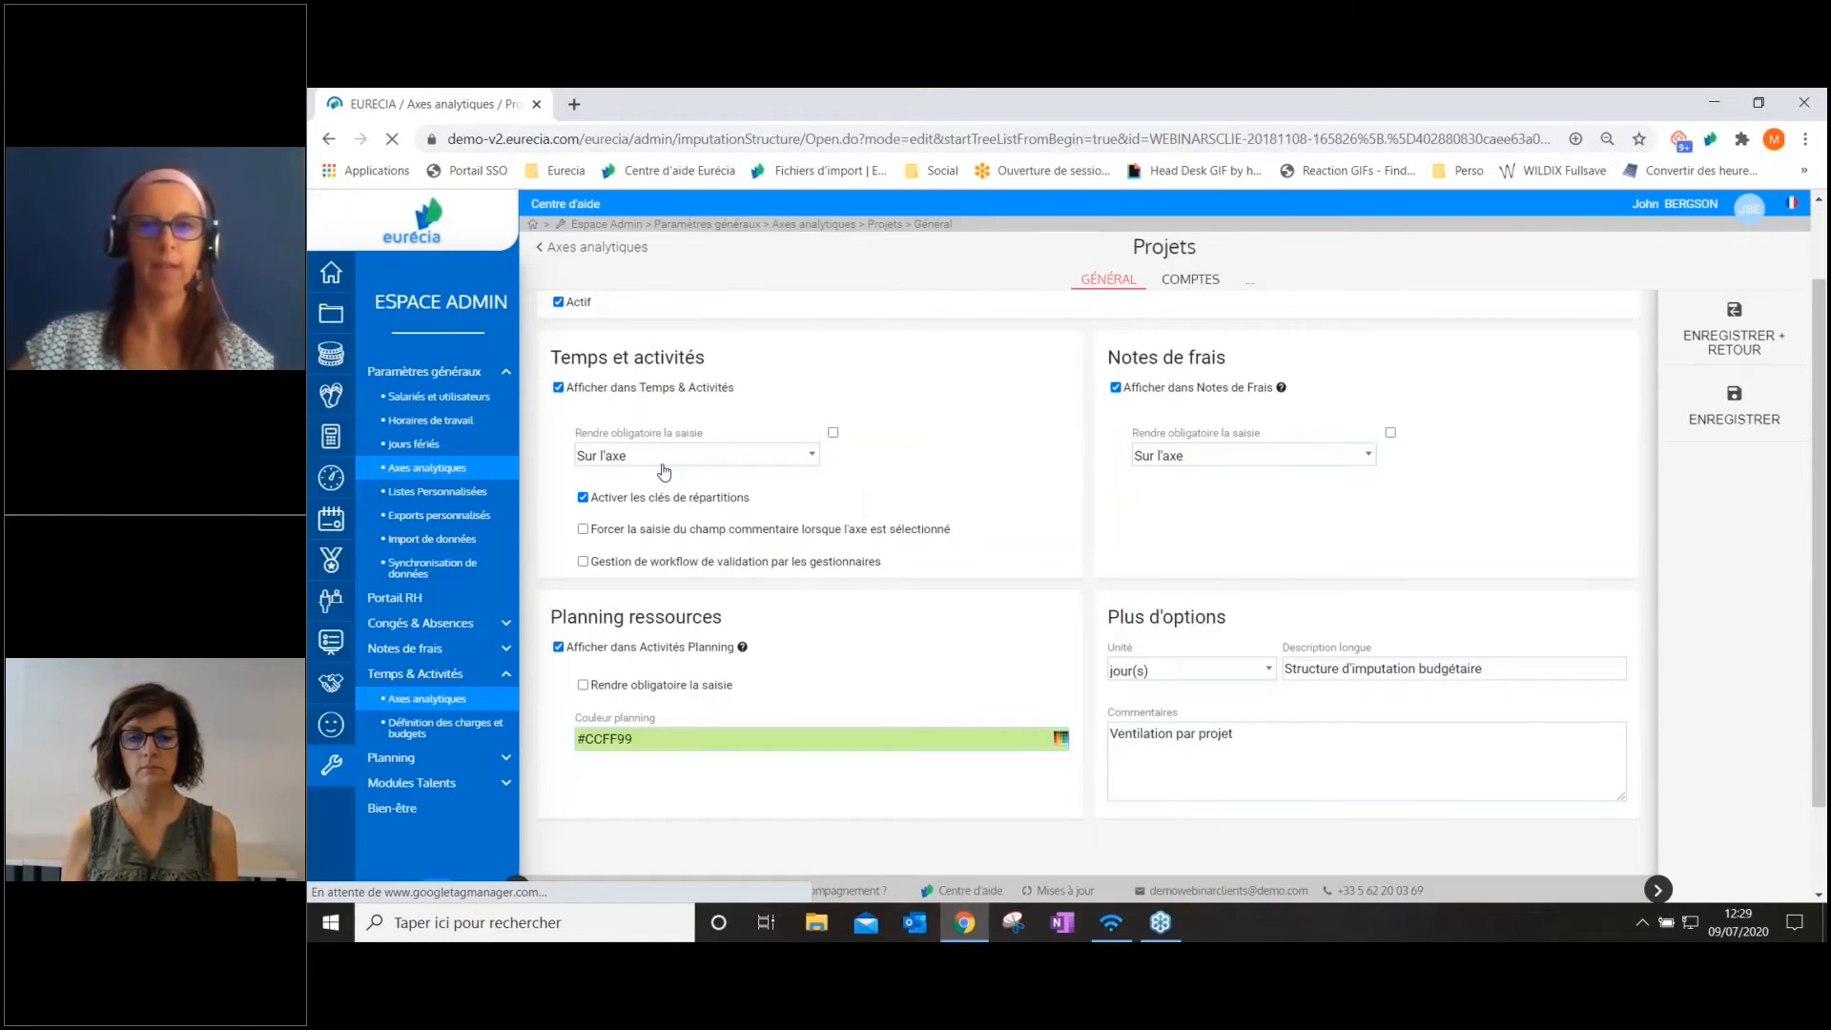
pyautogui.click(1188, 282)
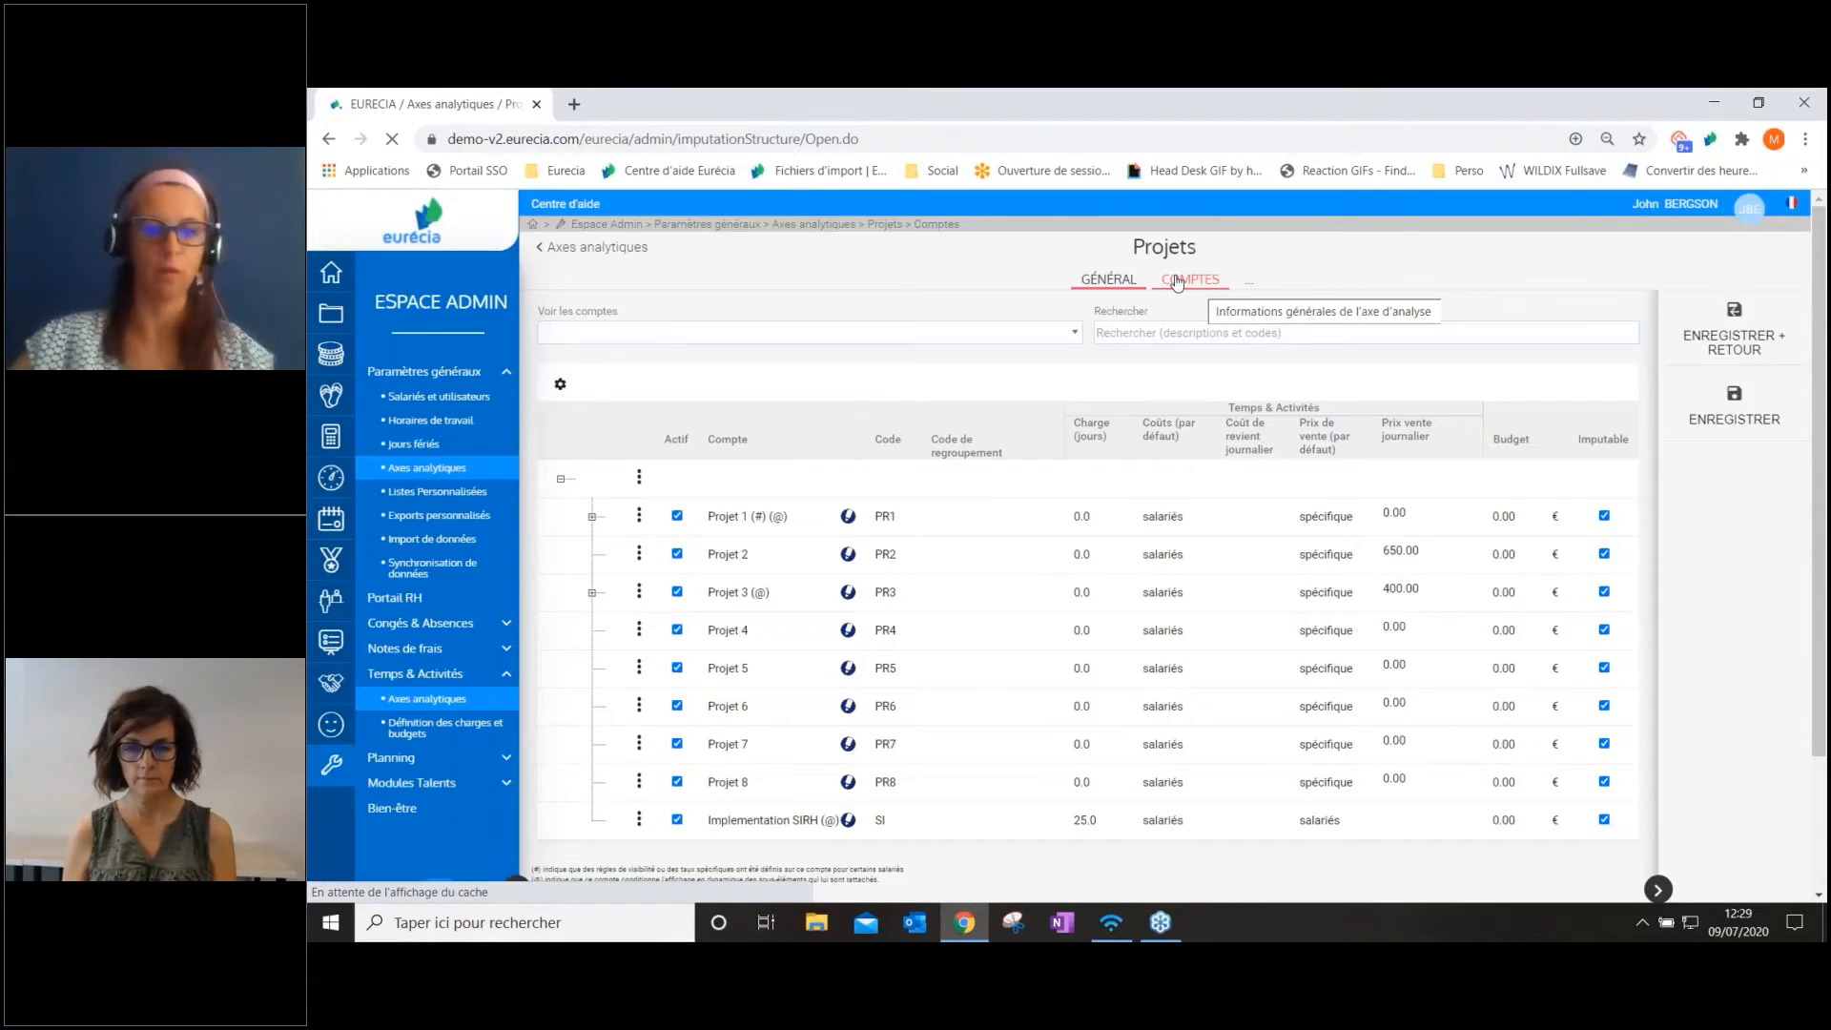
pyautogui.click(848, 518)
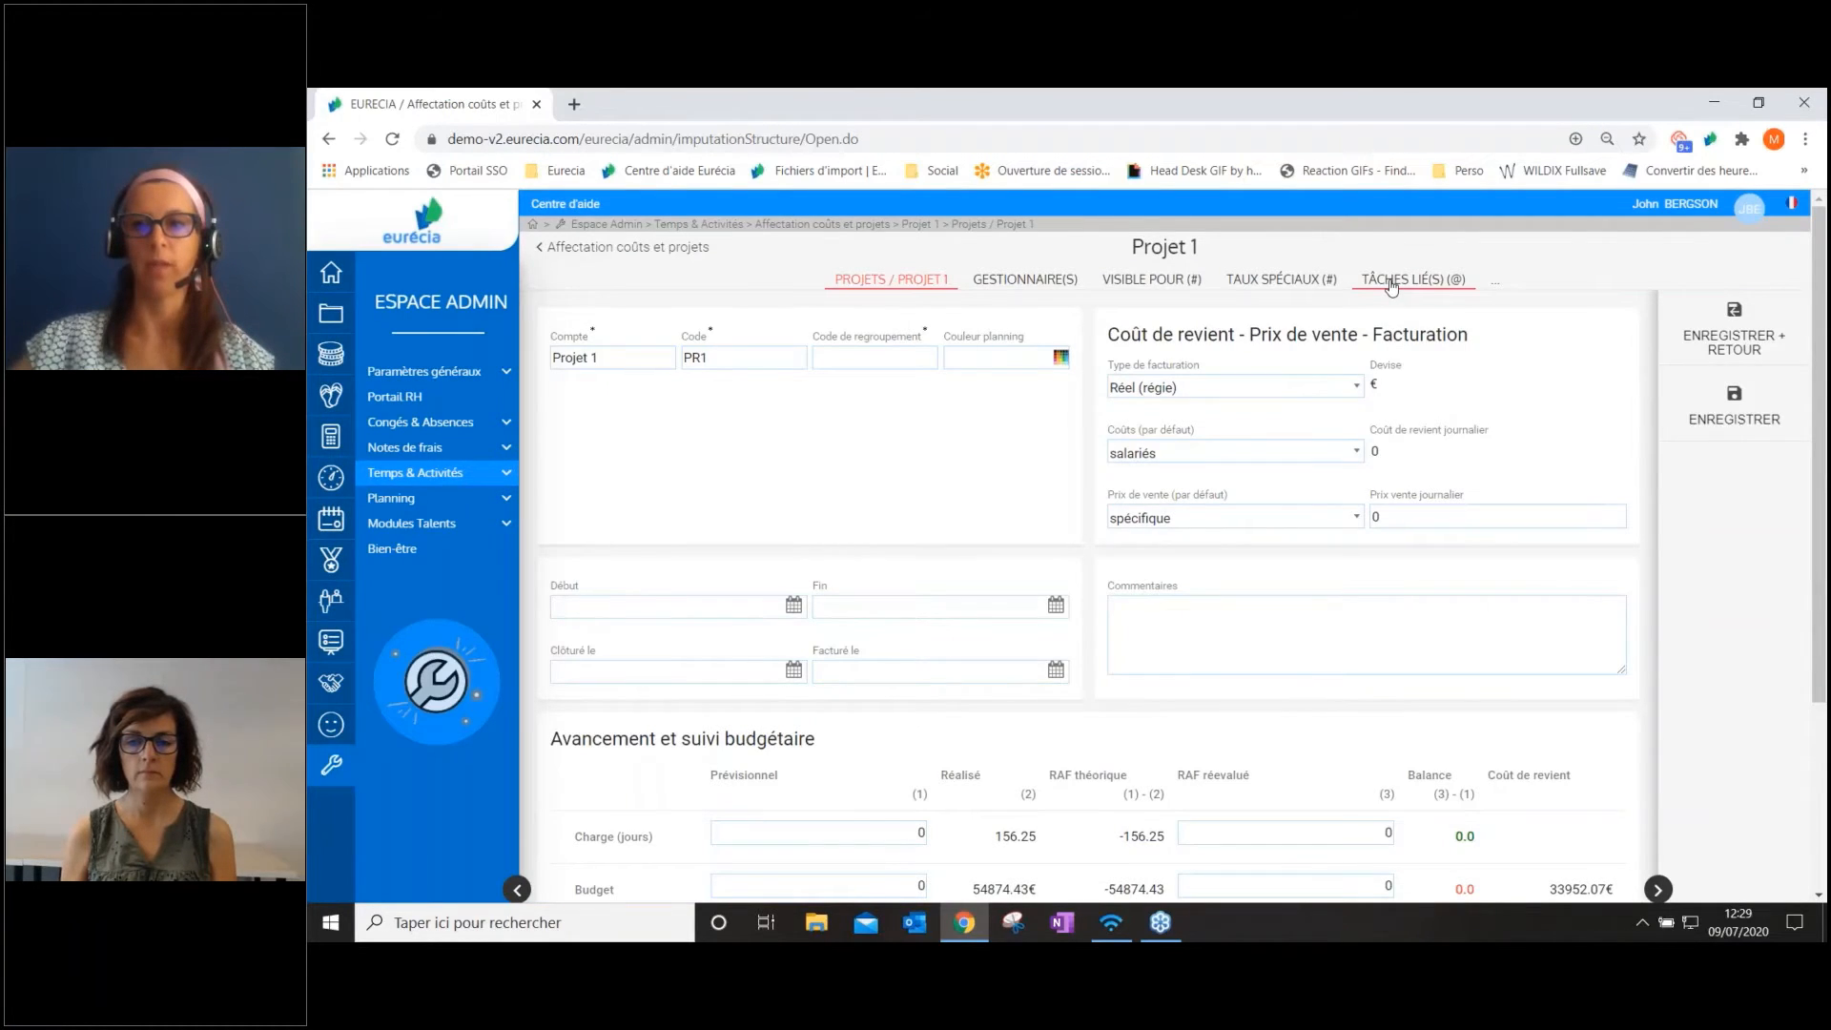
pyautogui.click(1391, 281)
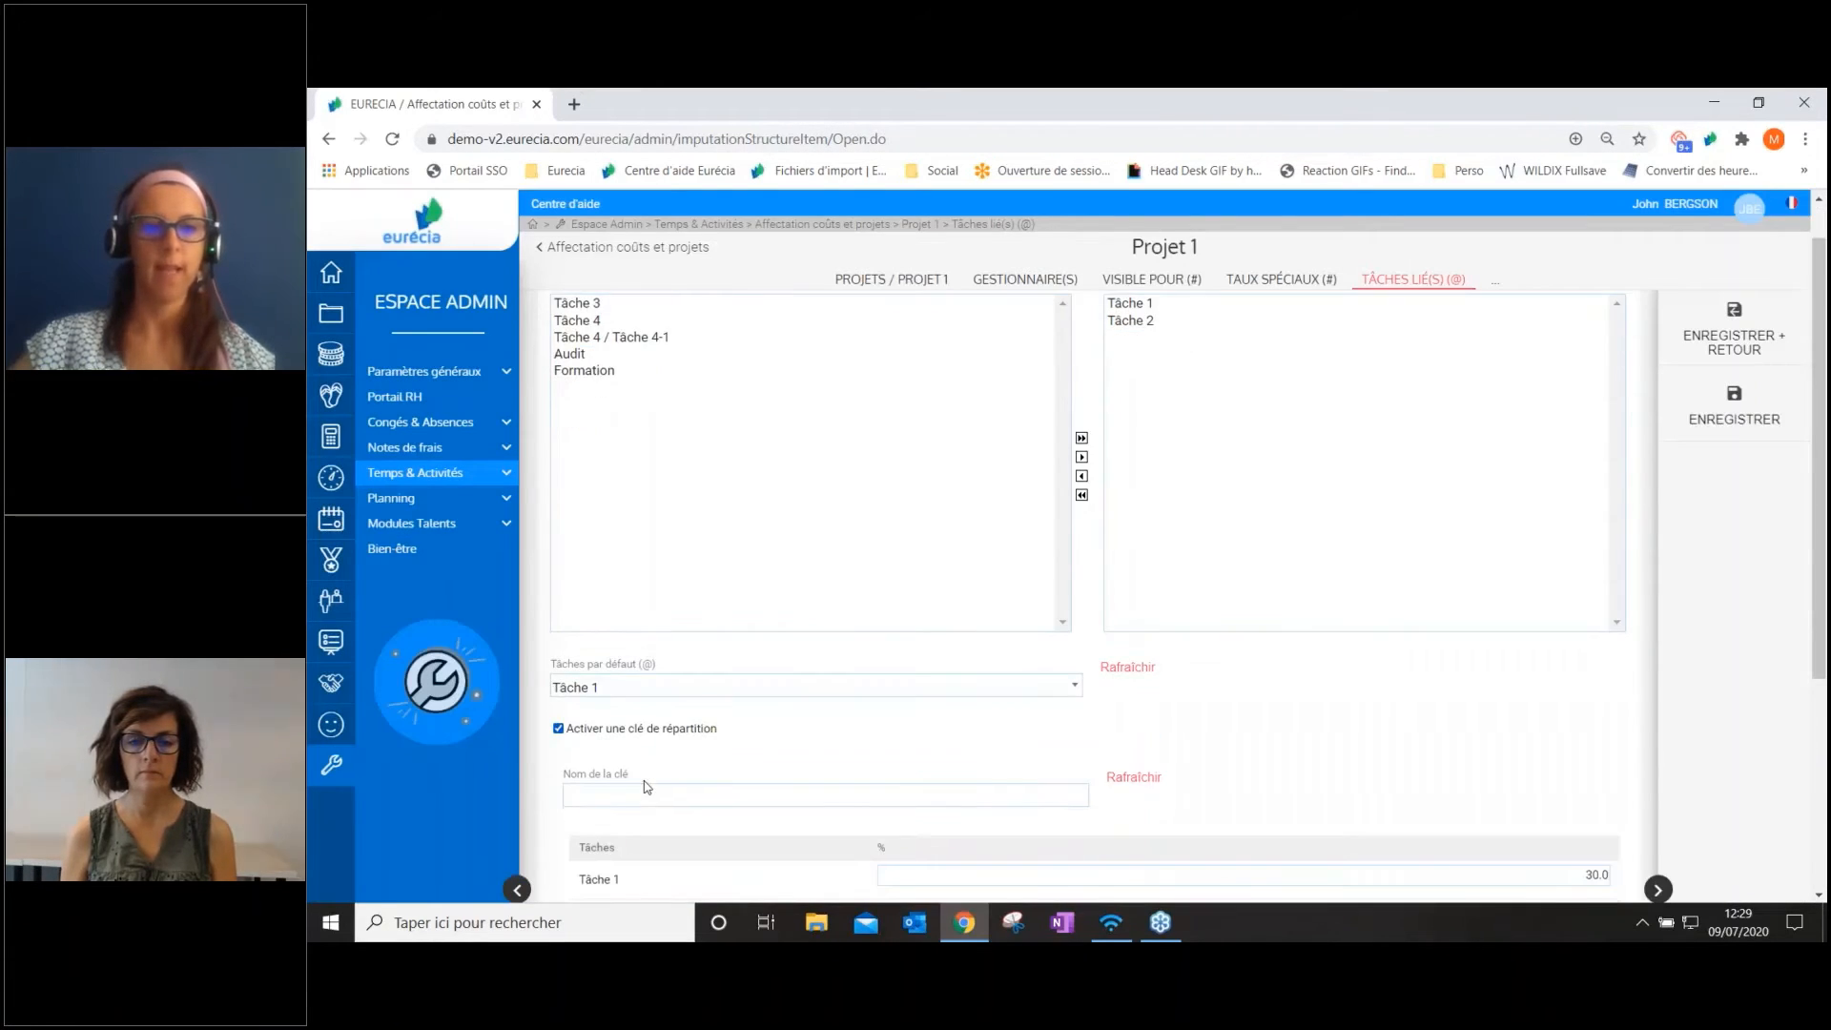
pyautogui.scroll(-2, 647, 785)
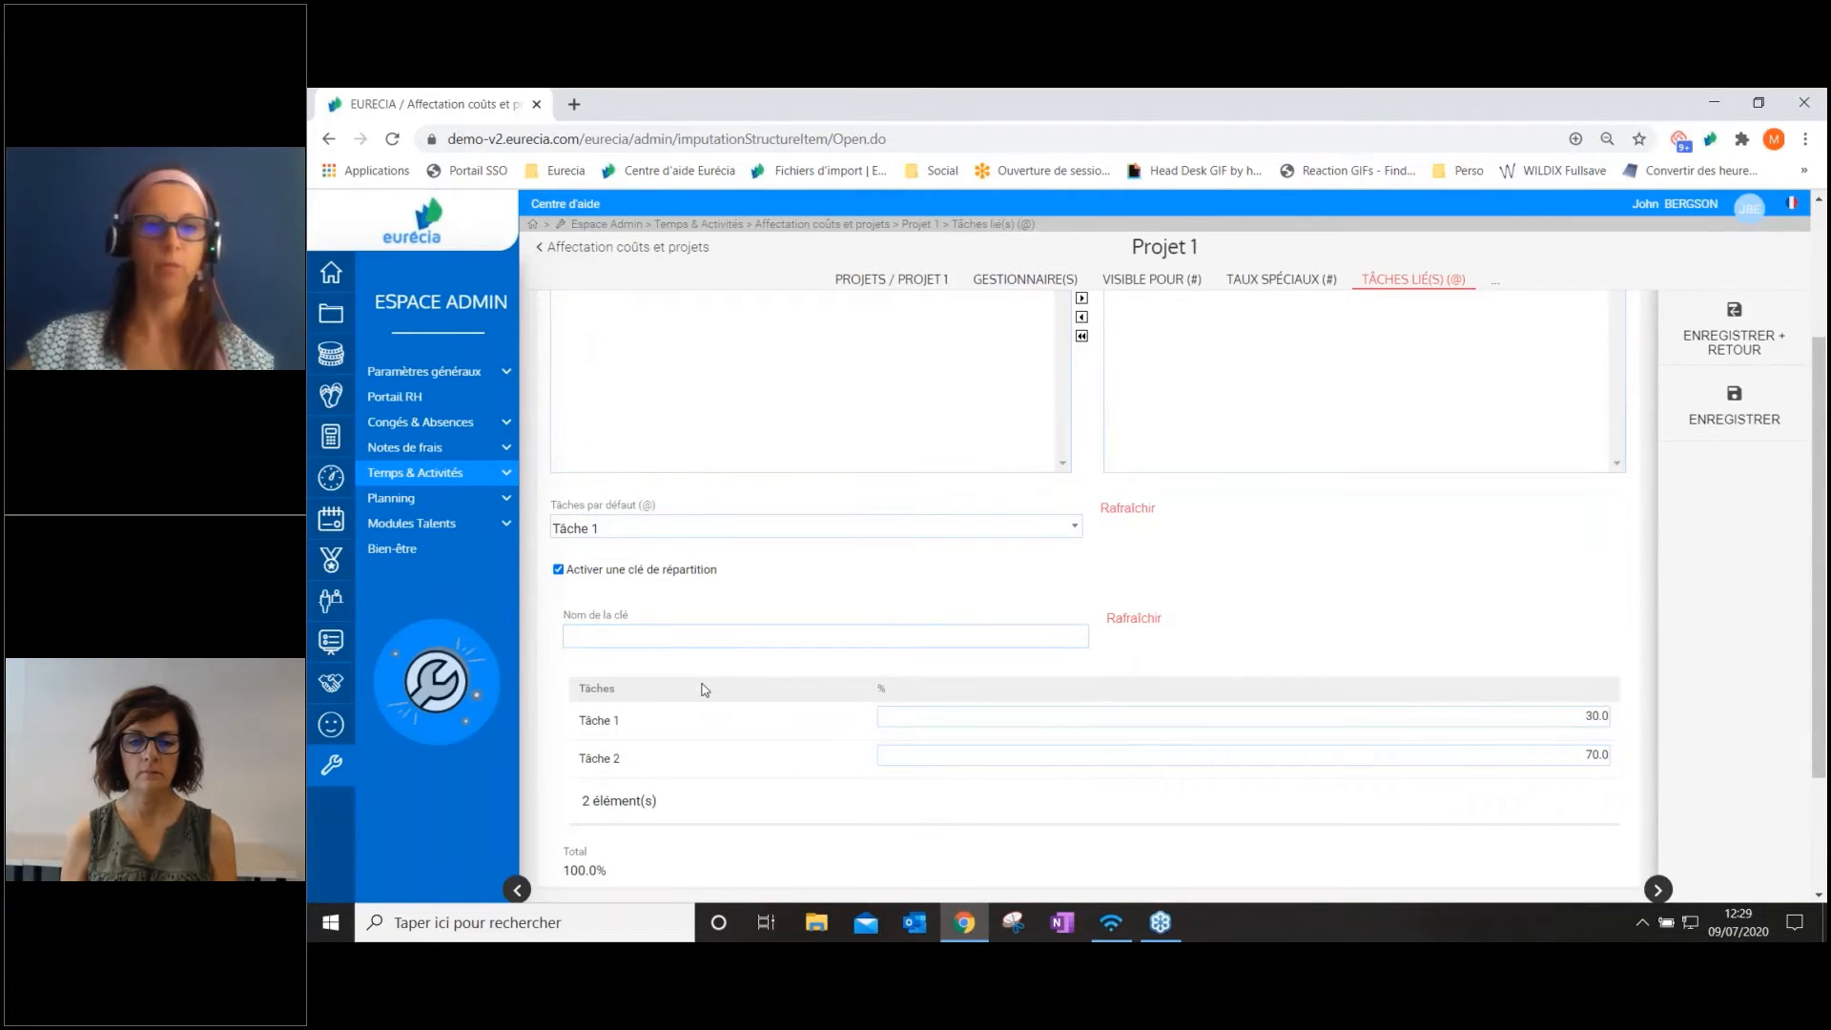
pyautogui.scroll(-1, 667, 668)
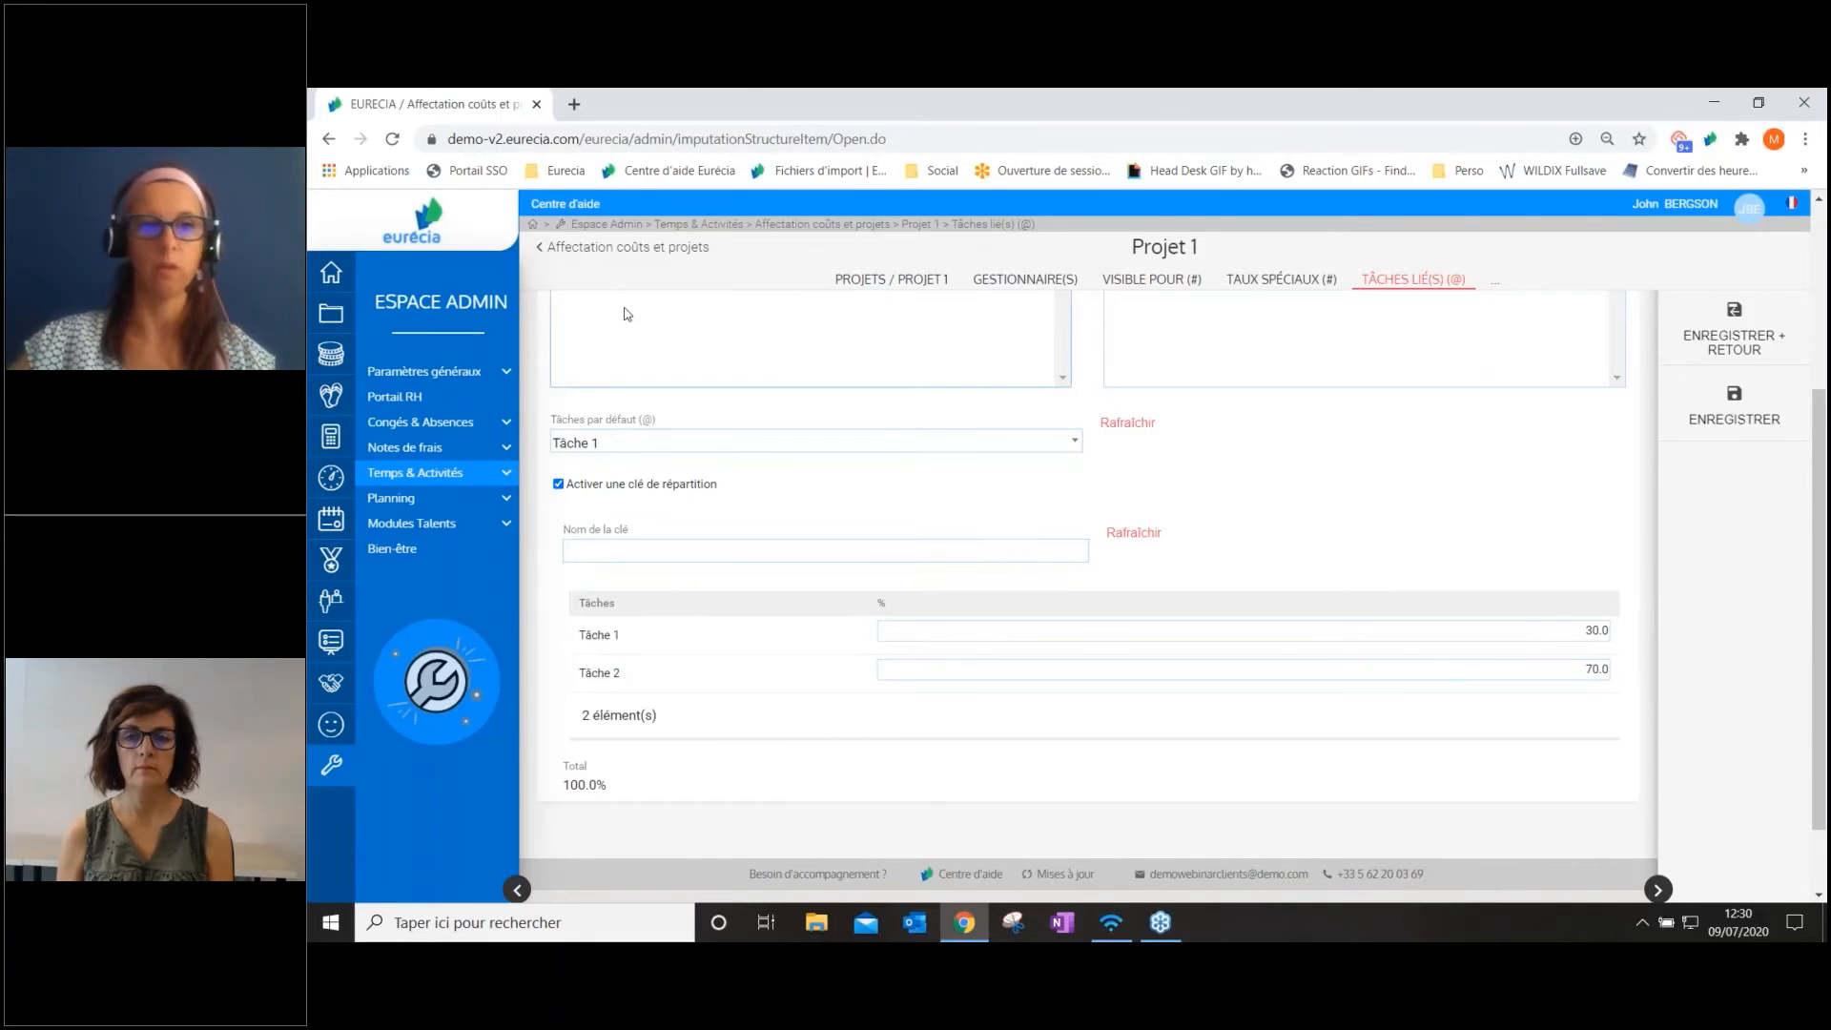
# Return to the Clients axis general settings and examine the forced-comment and manager validation workflow options
pyautogui.click(608, 250)
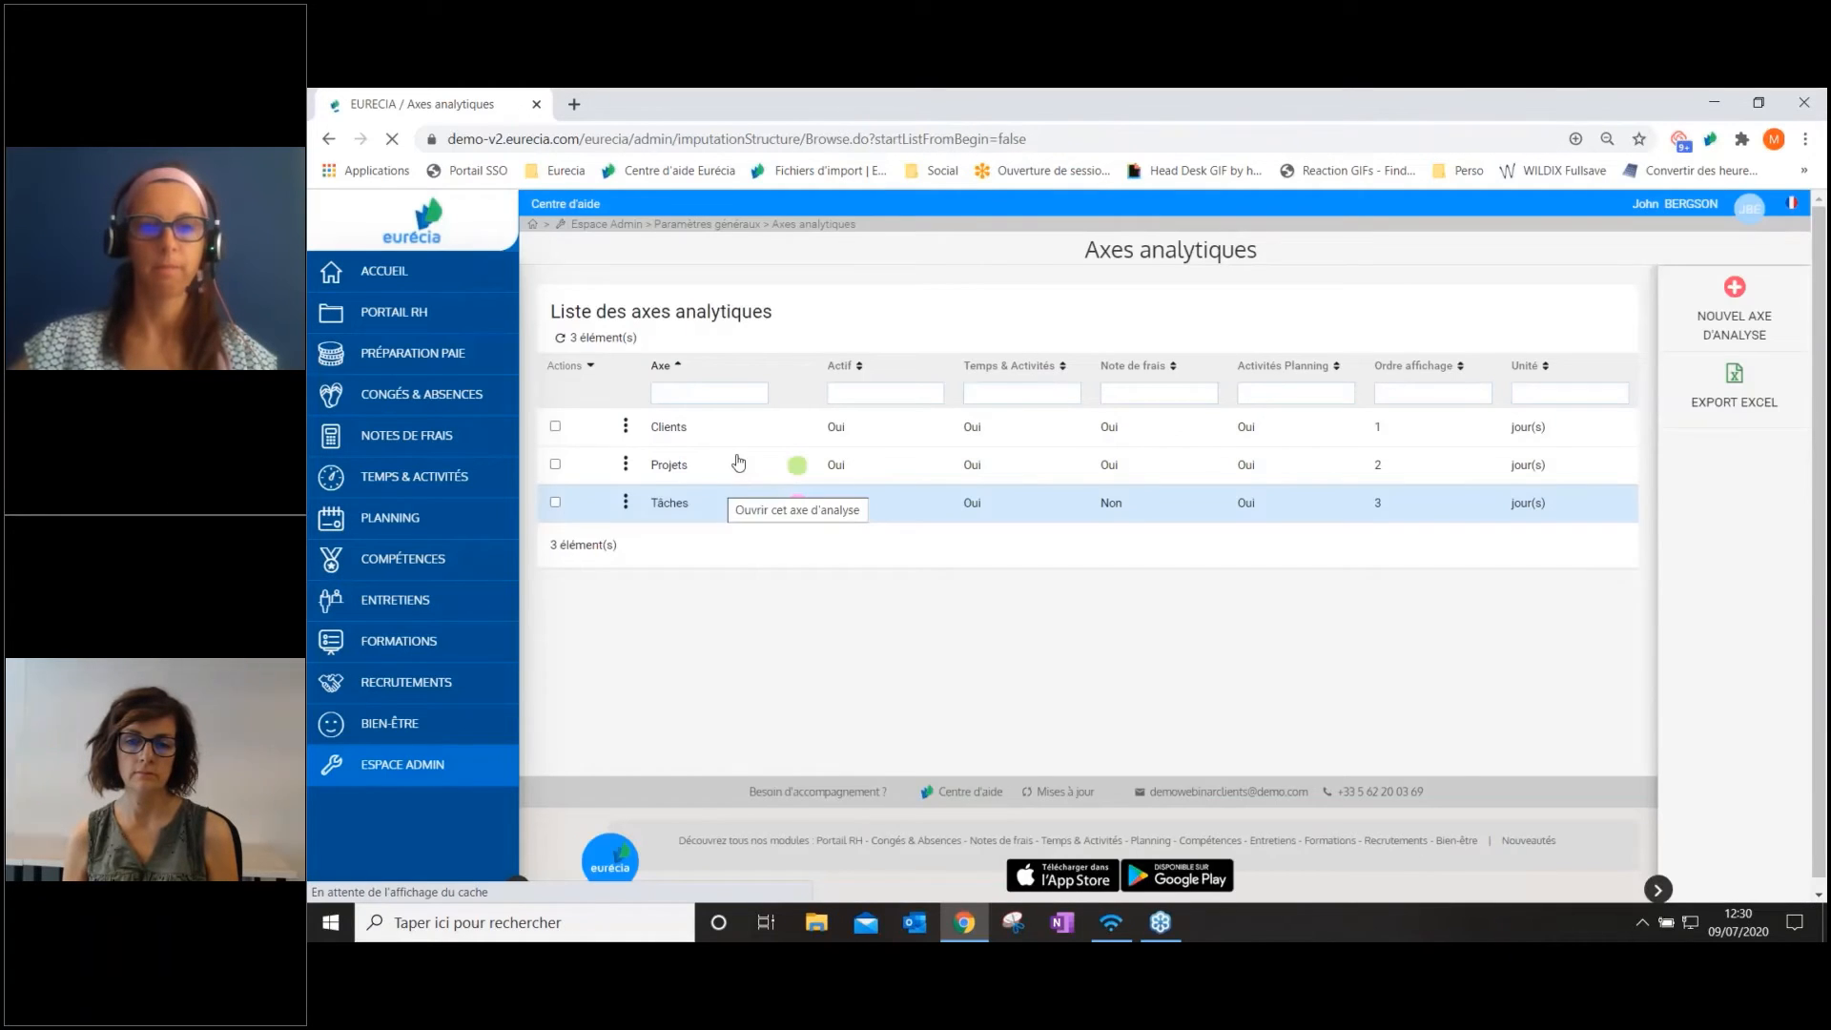
pyautogui.click(758, 429)
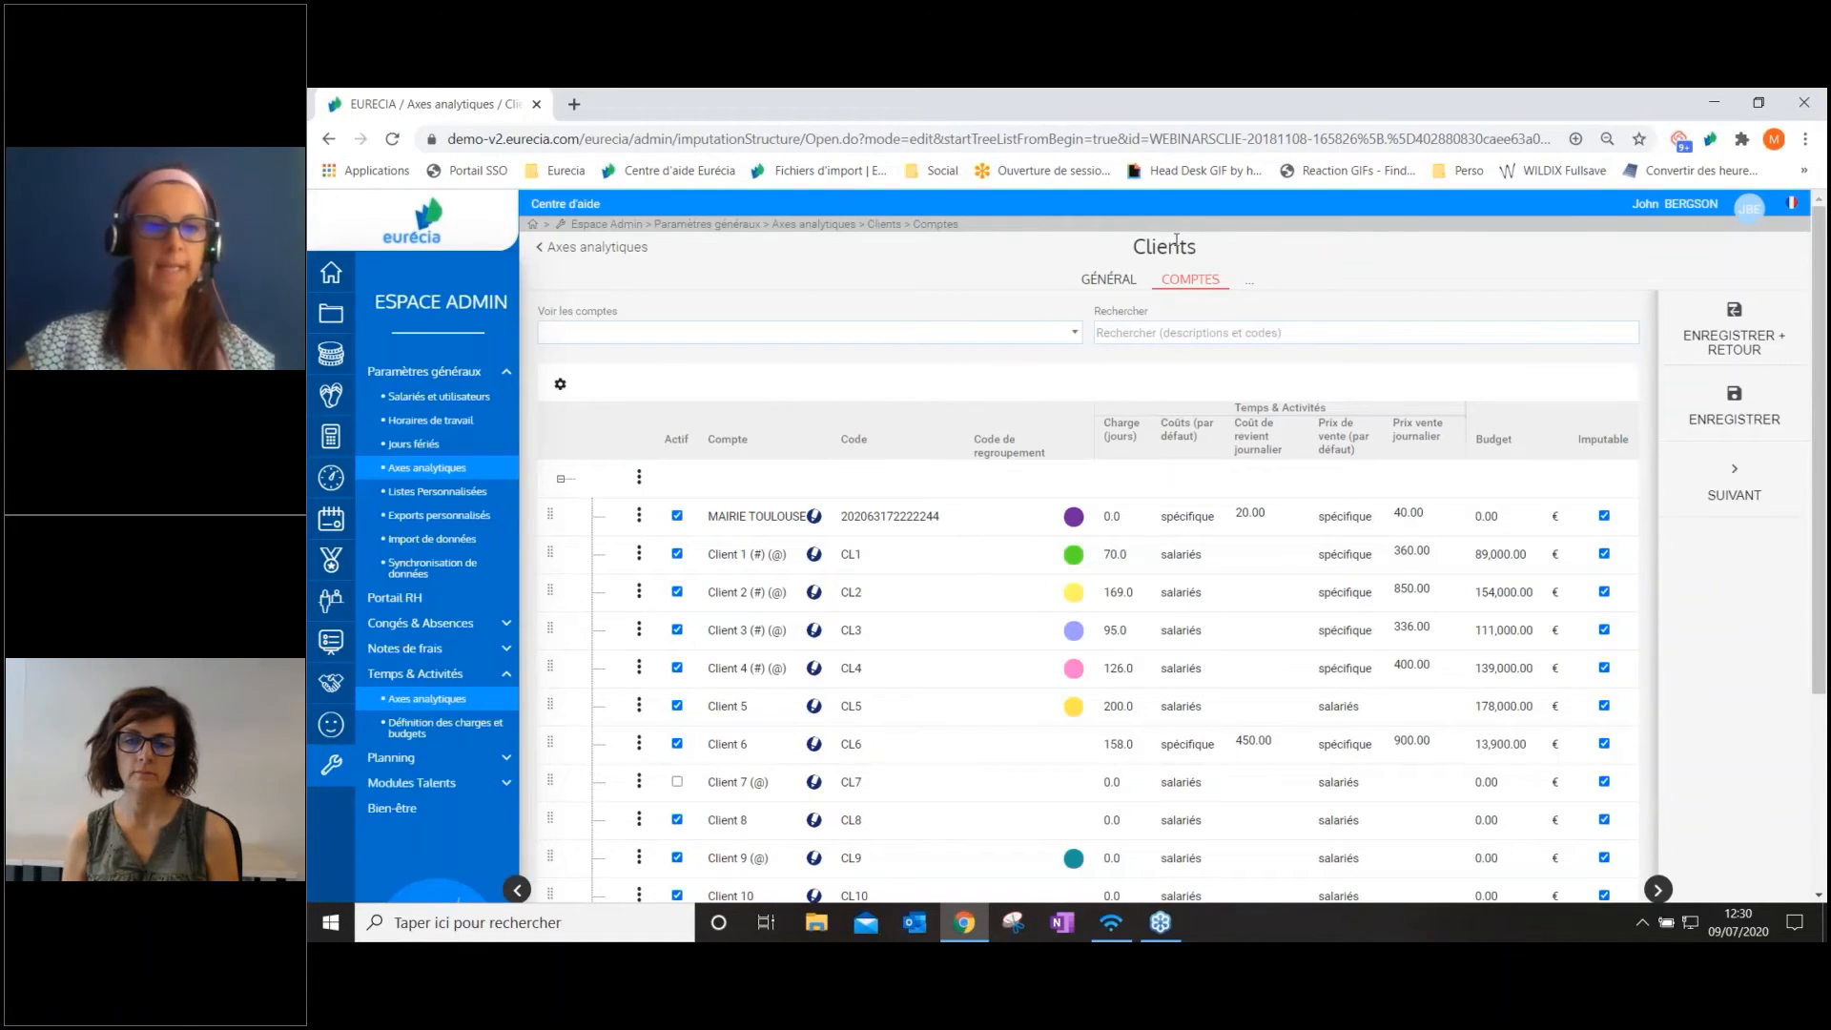
pyautogui.click(1108, 279)
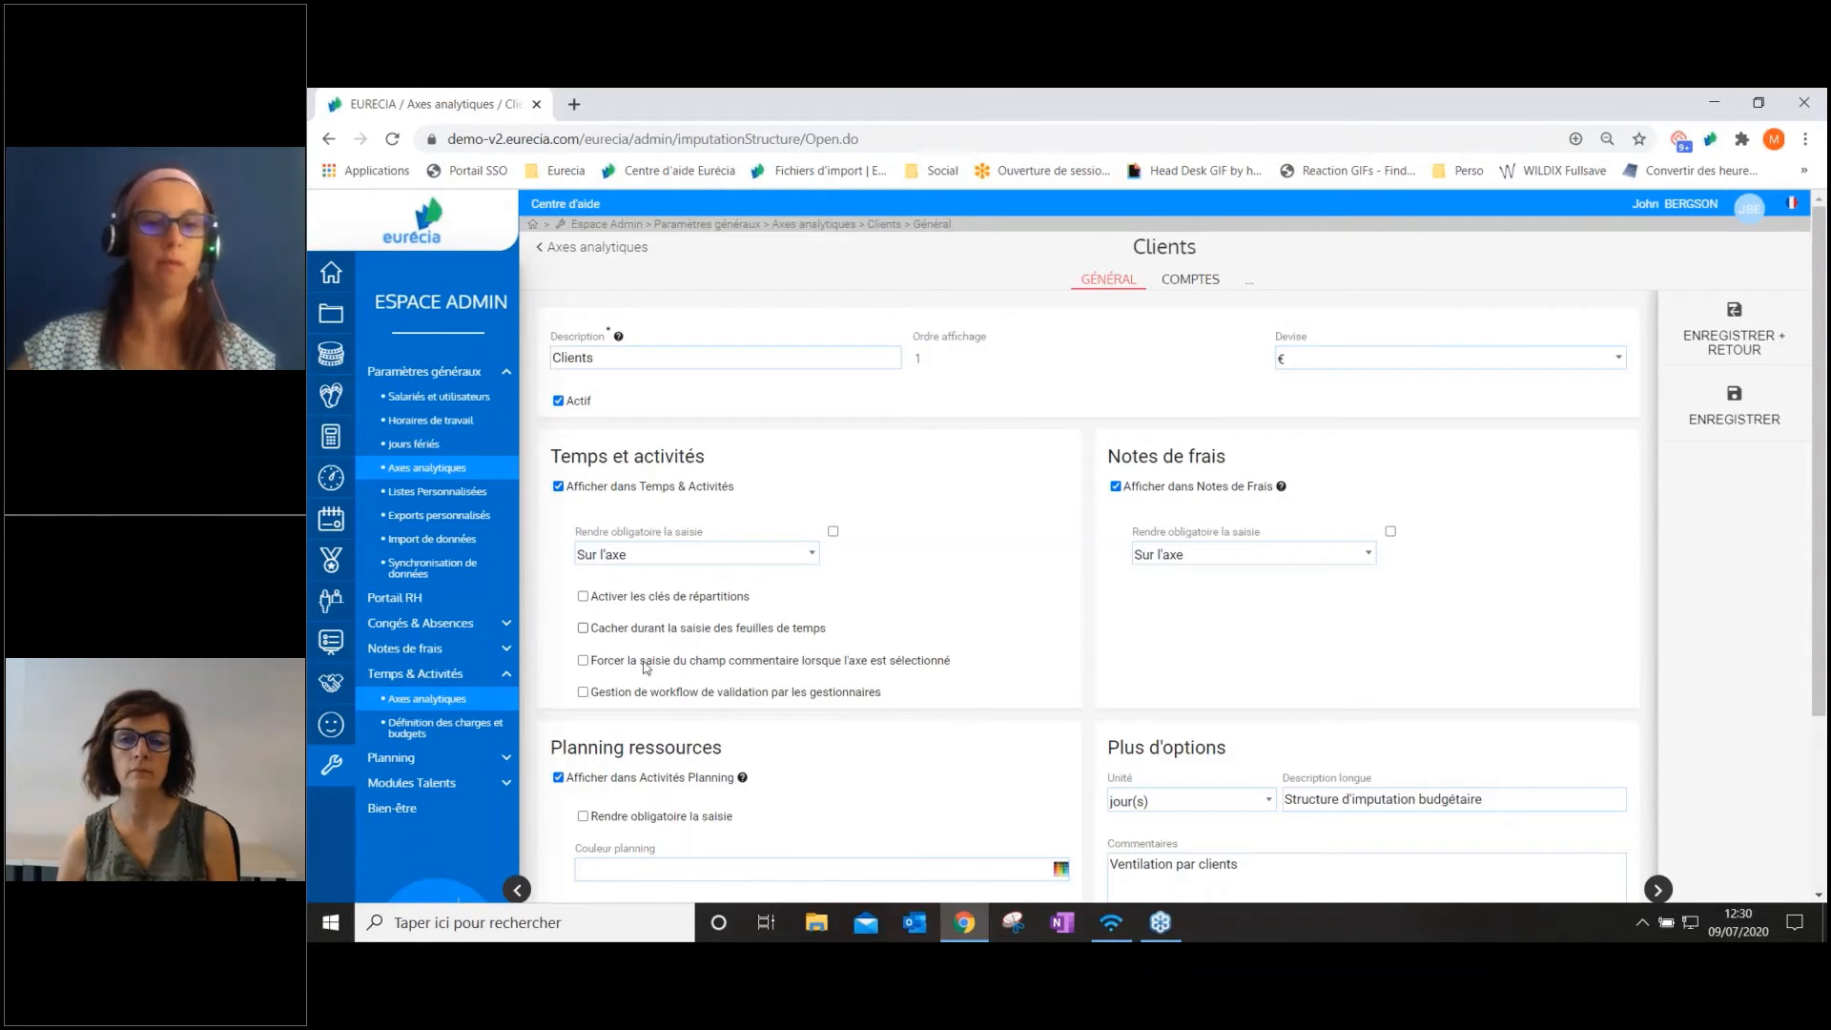
pyautogui.moveTo(604, 663); pyautogui.dragTo(938, 662)
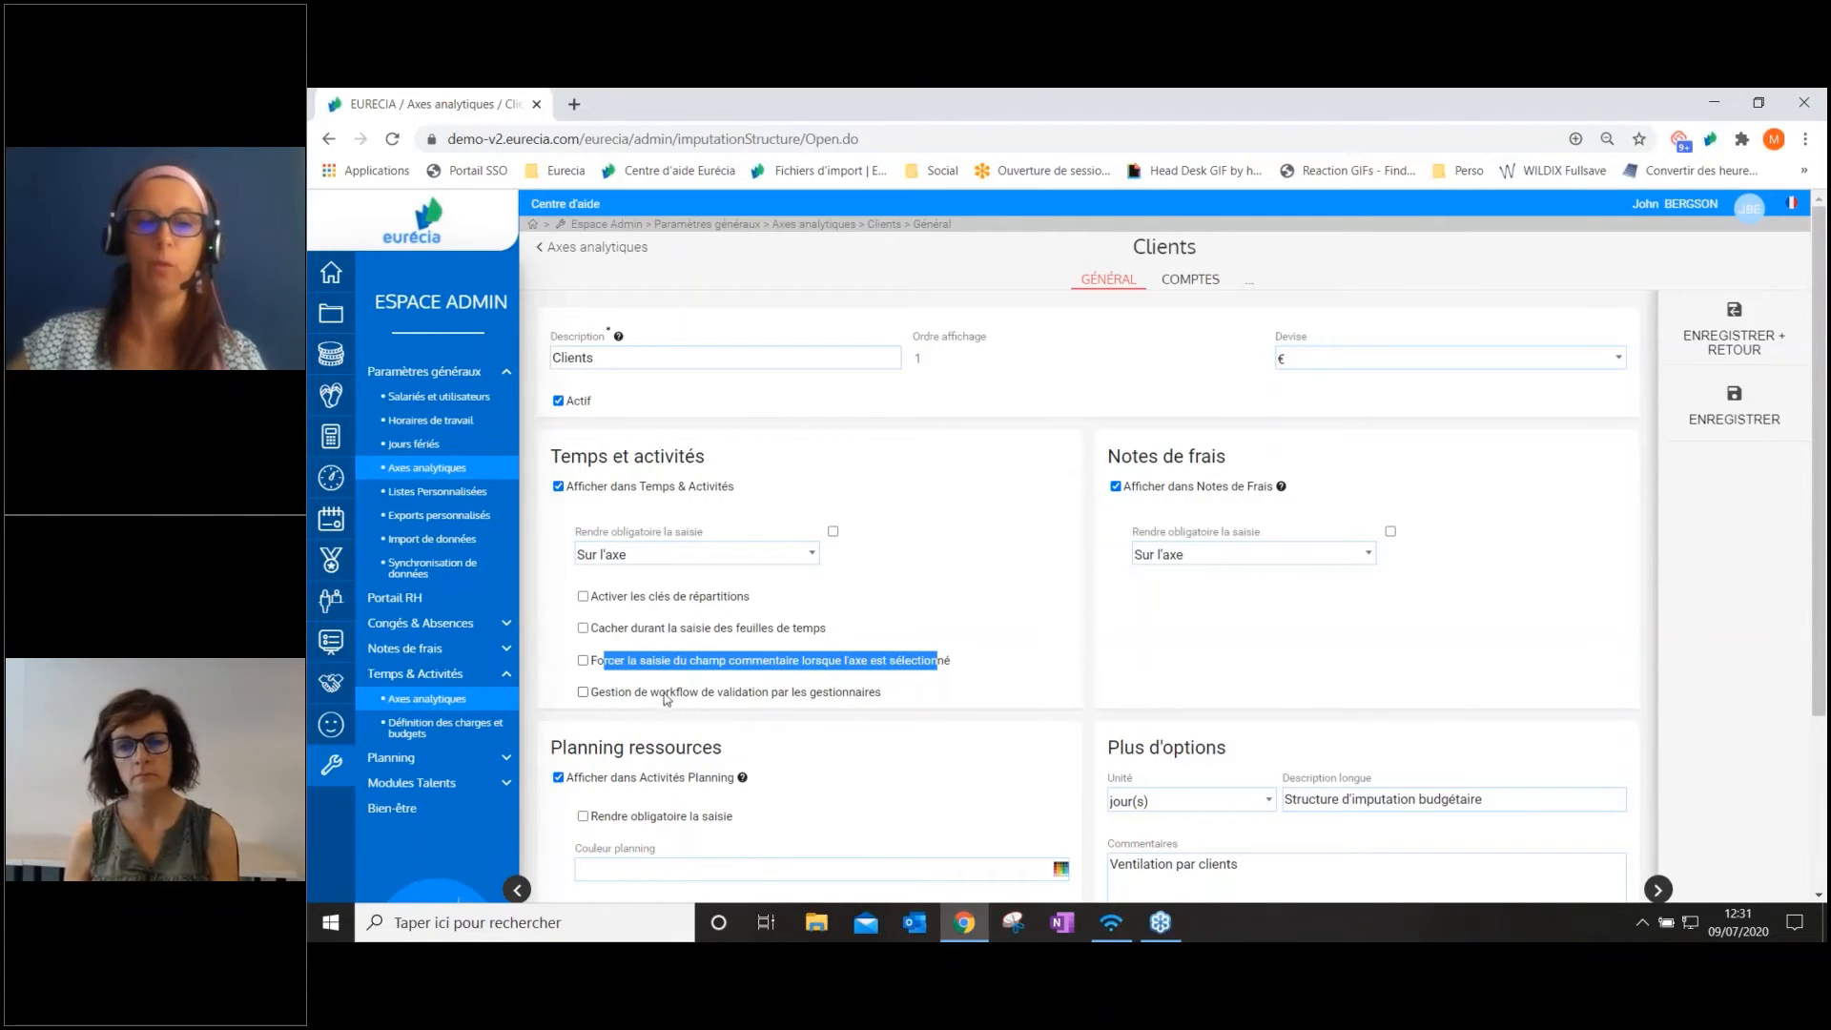
pyautogui.moveTo(649, 693); pyautogui.dragTo(827, 700)
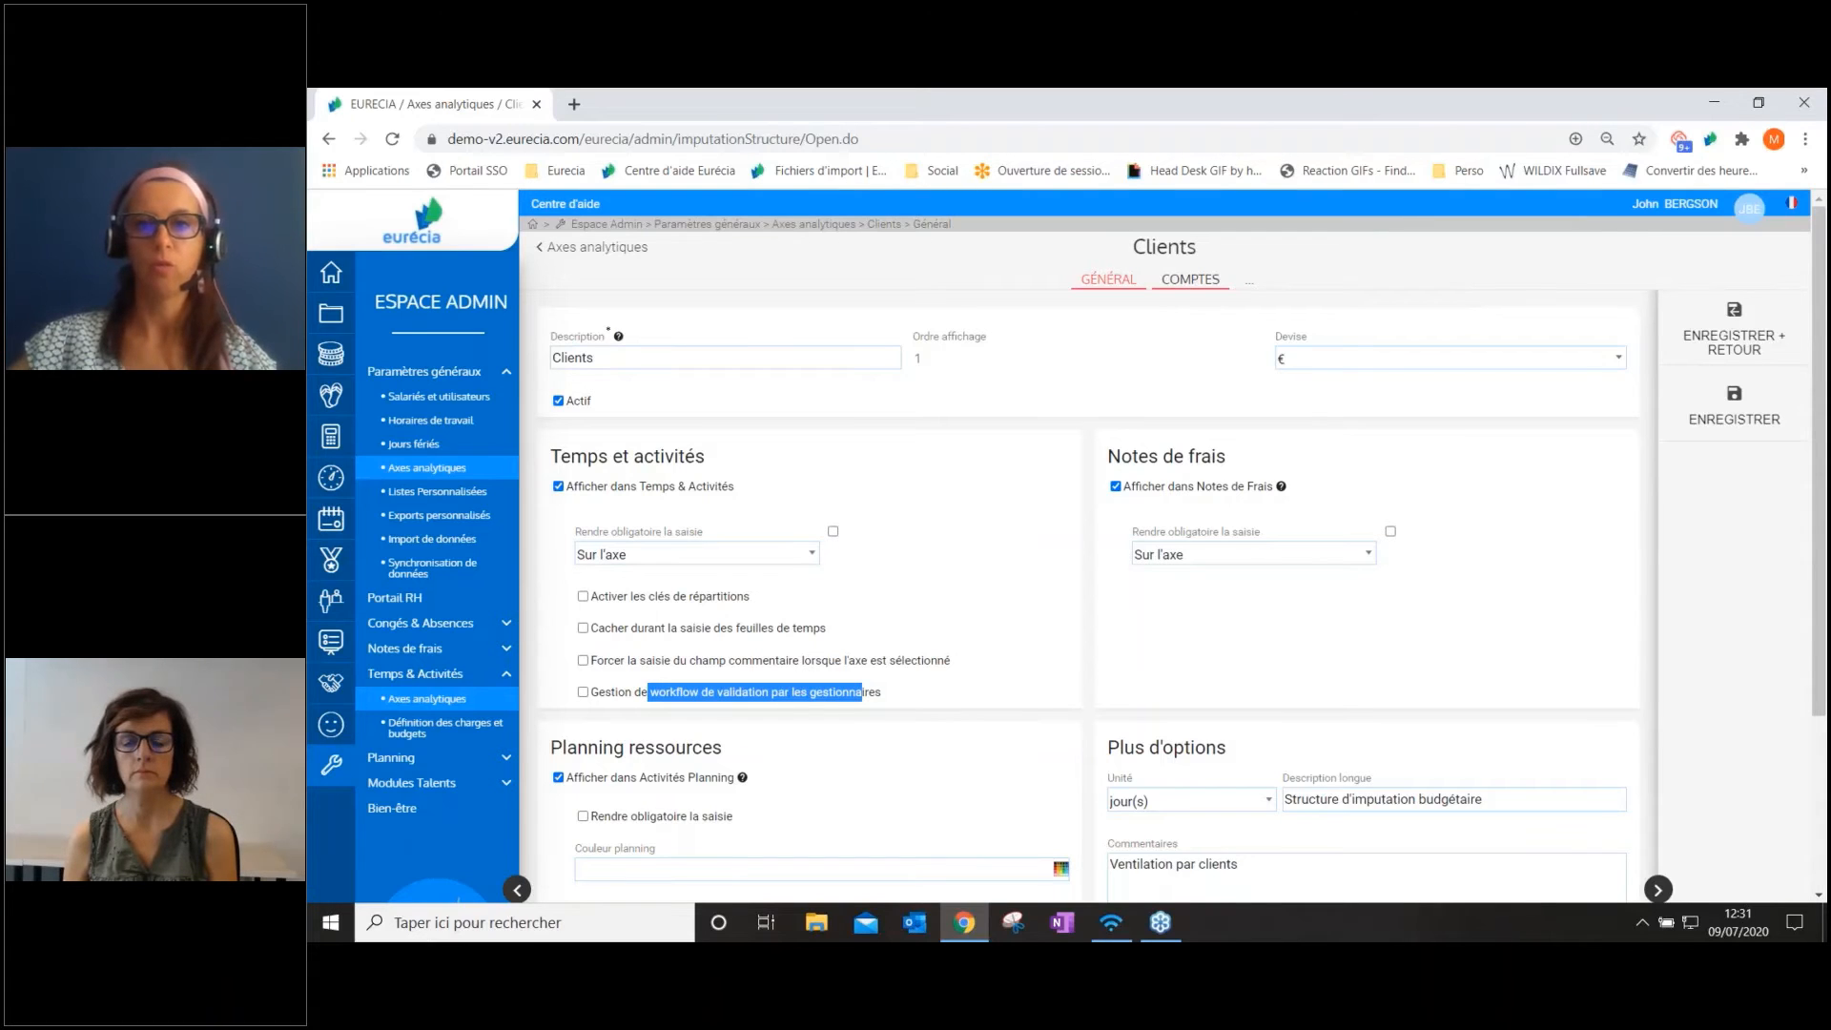
# Insert a new top-level account in the Clients axis with account name test1 and code test1, and validate the line
pyautogui.click(1190, 279)
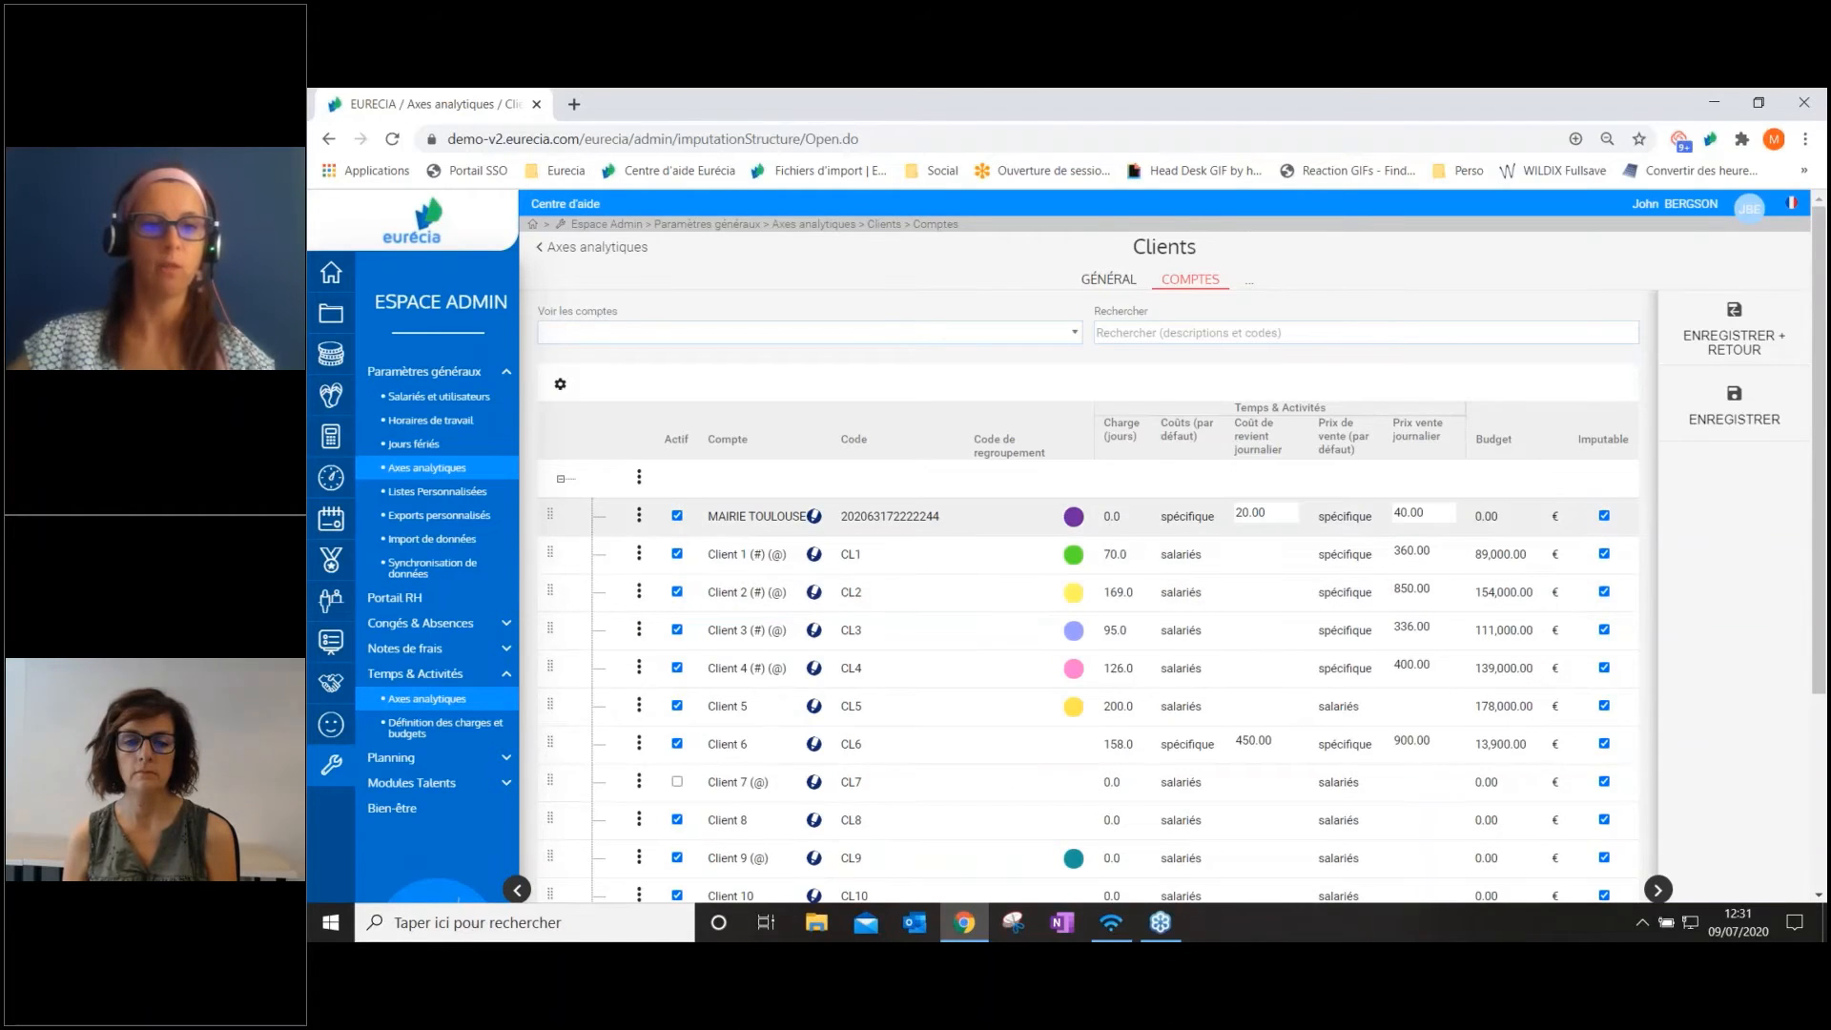
pyautogui.click(640, 514)
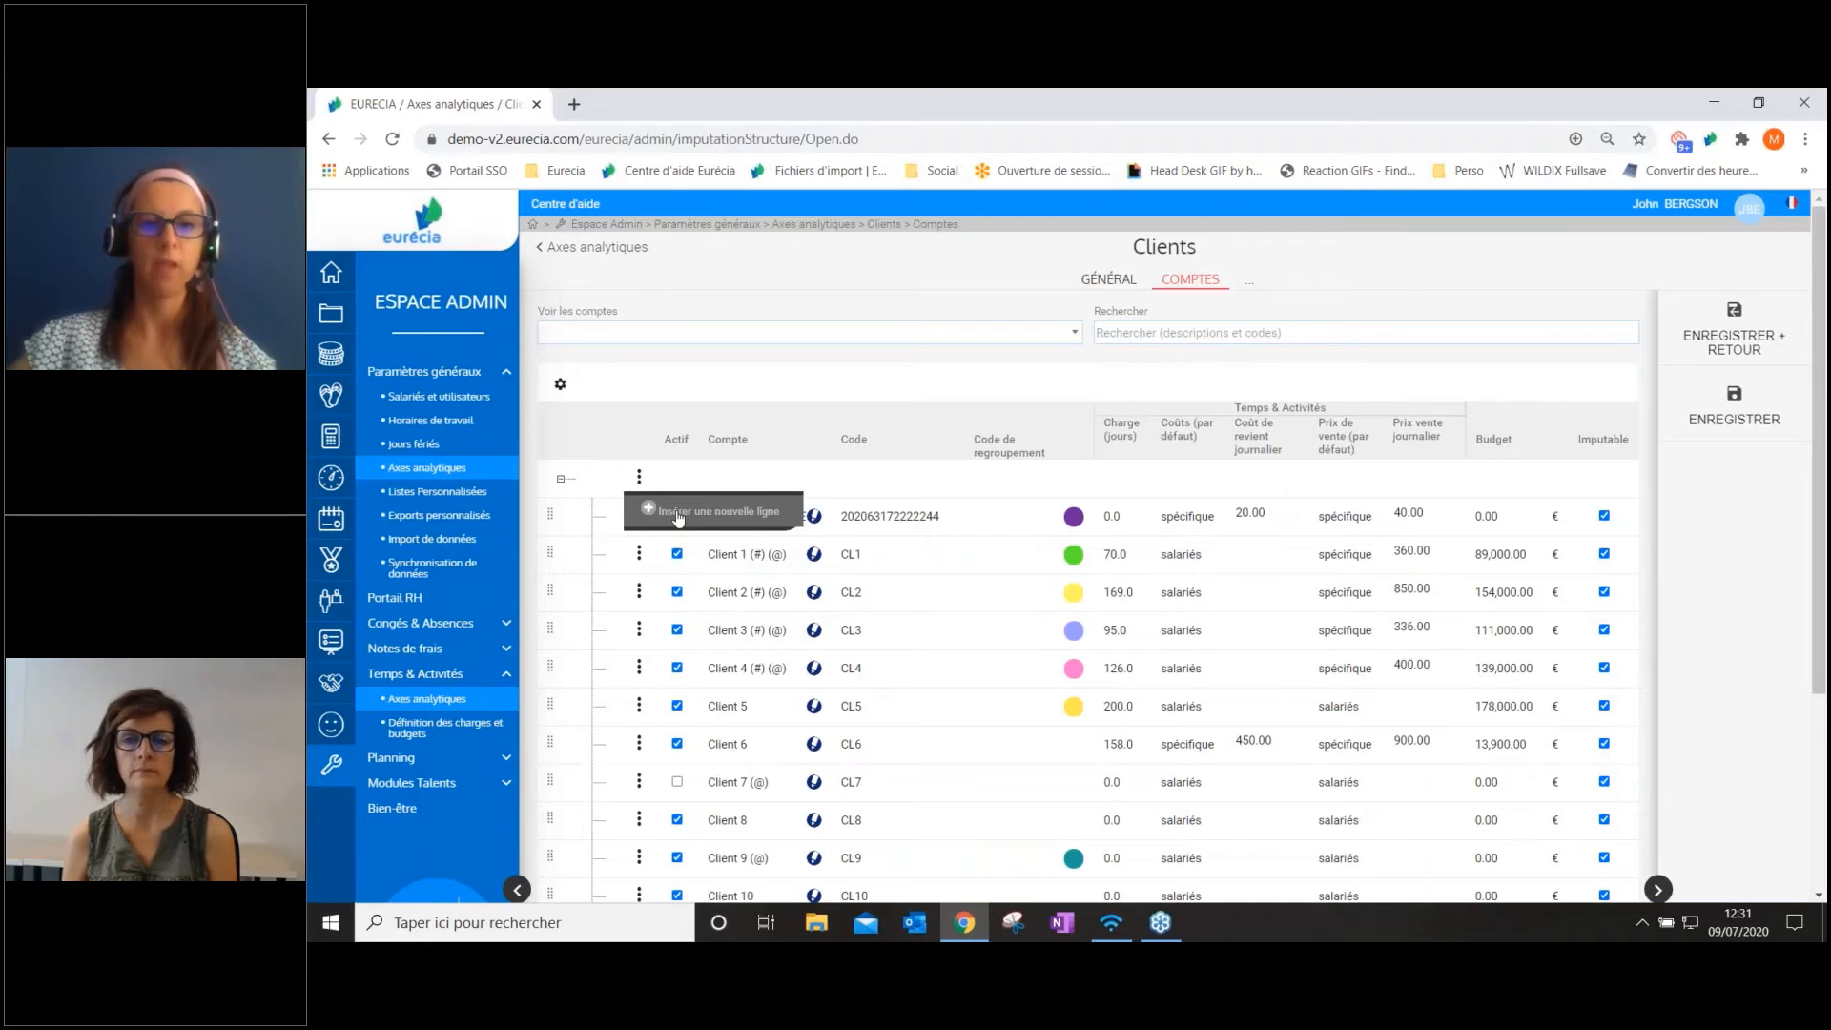
pyautogui.click(679, 515)
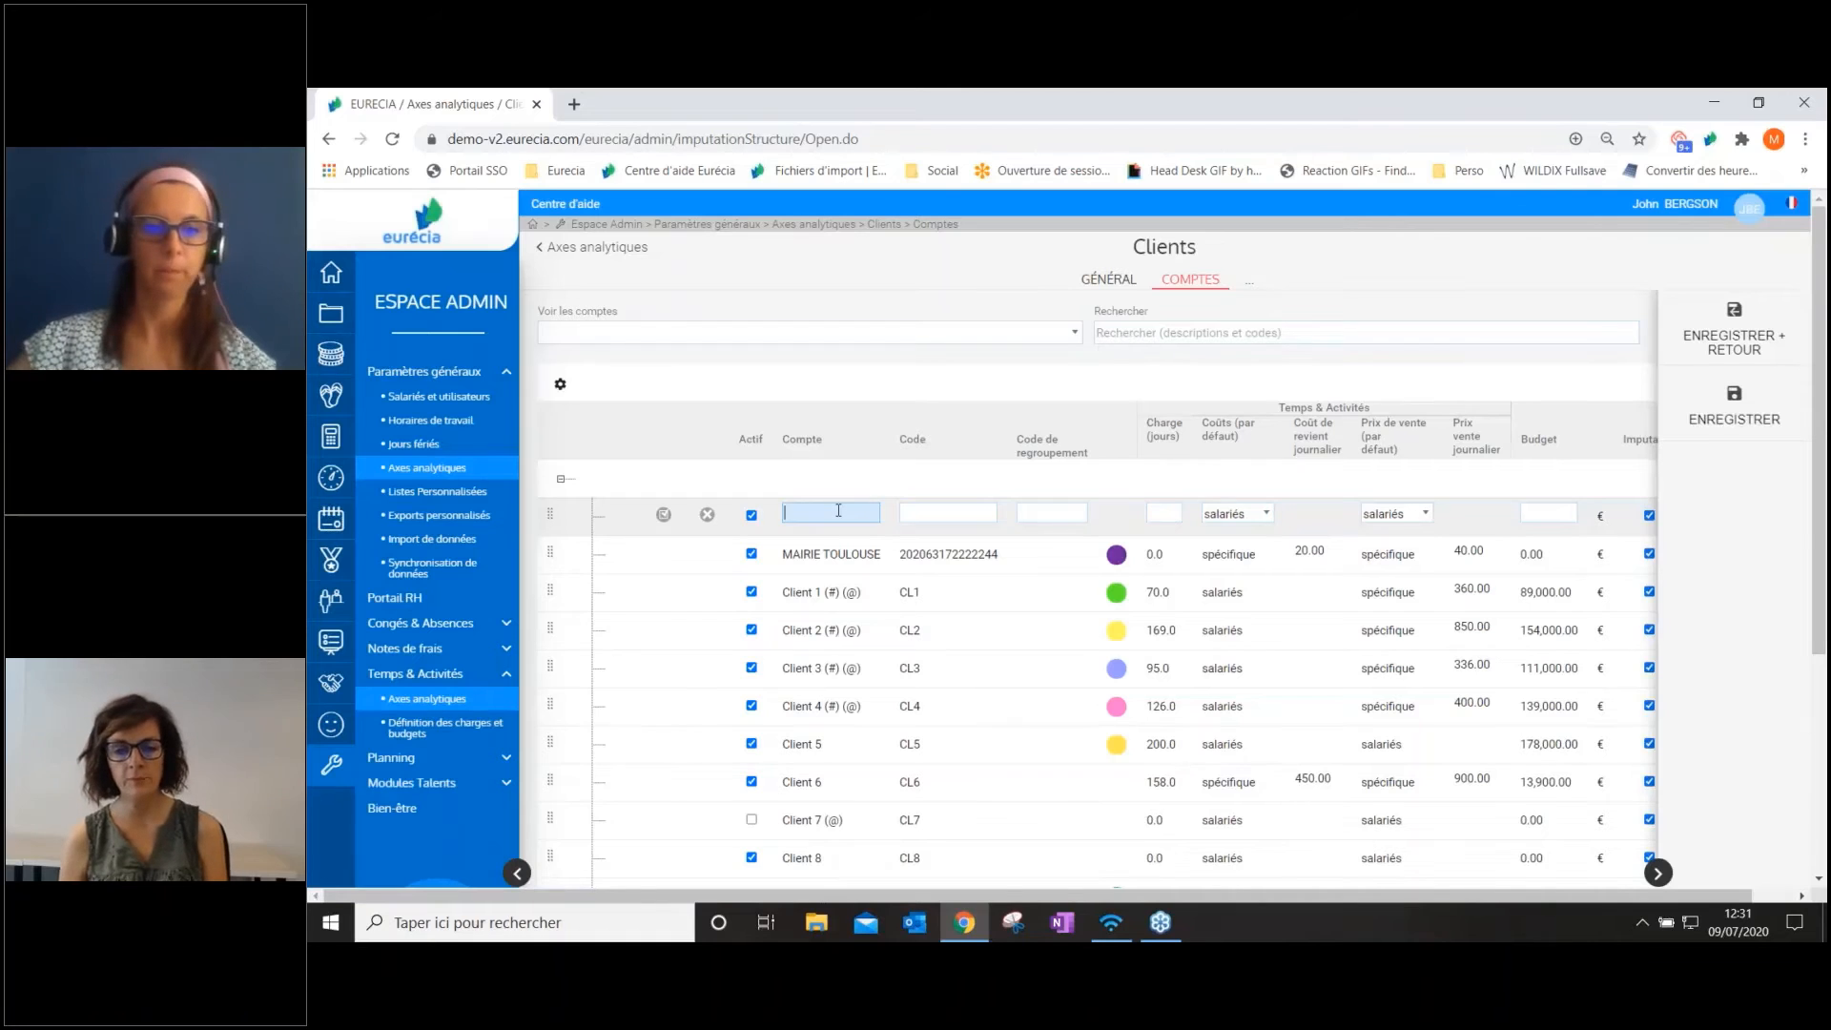
pyautogui.click(838, 510)
pyautogui.write('test1')
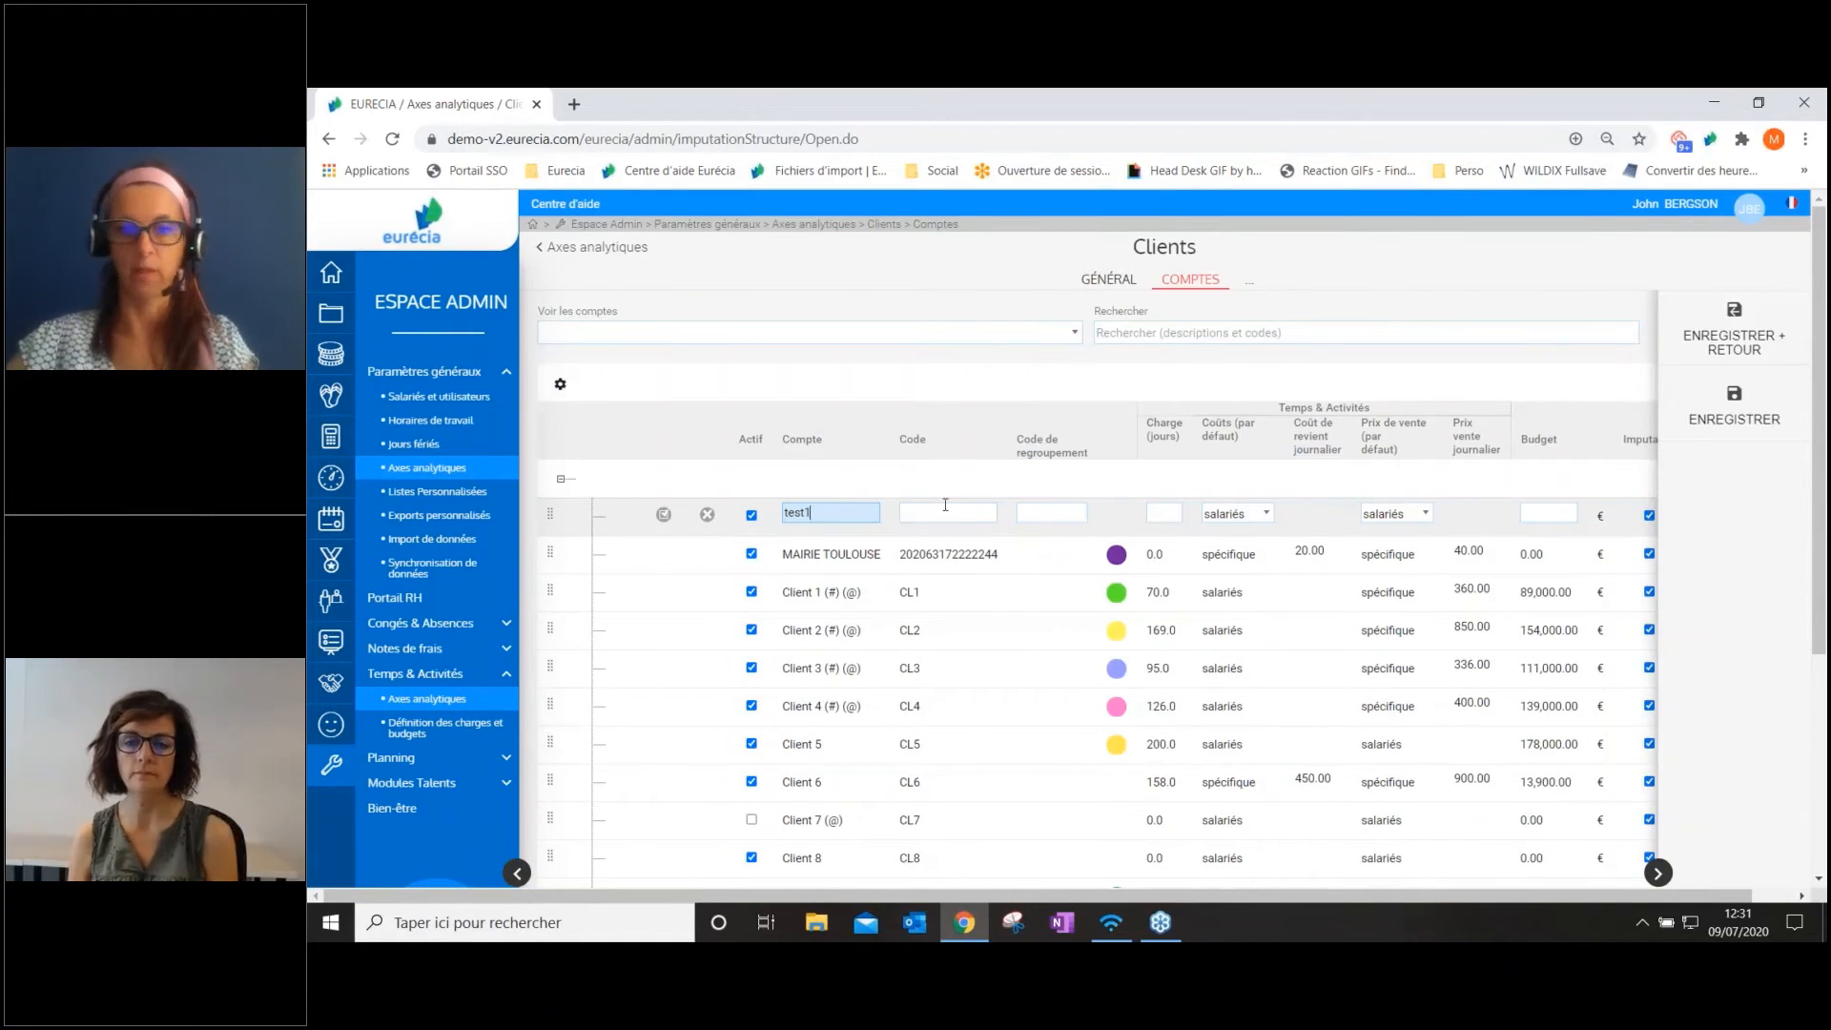
pyautogui.click(939, 511)
pyautogui.write('test1')
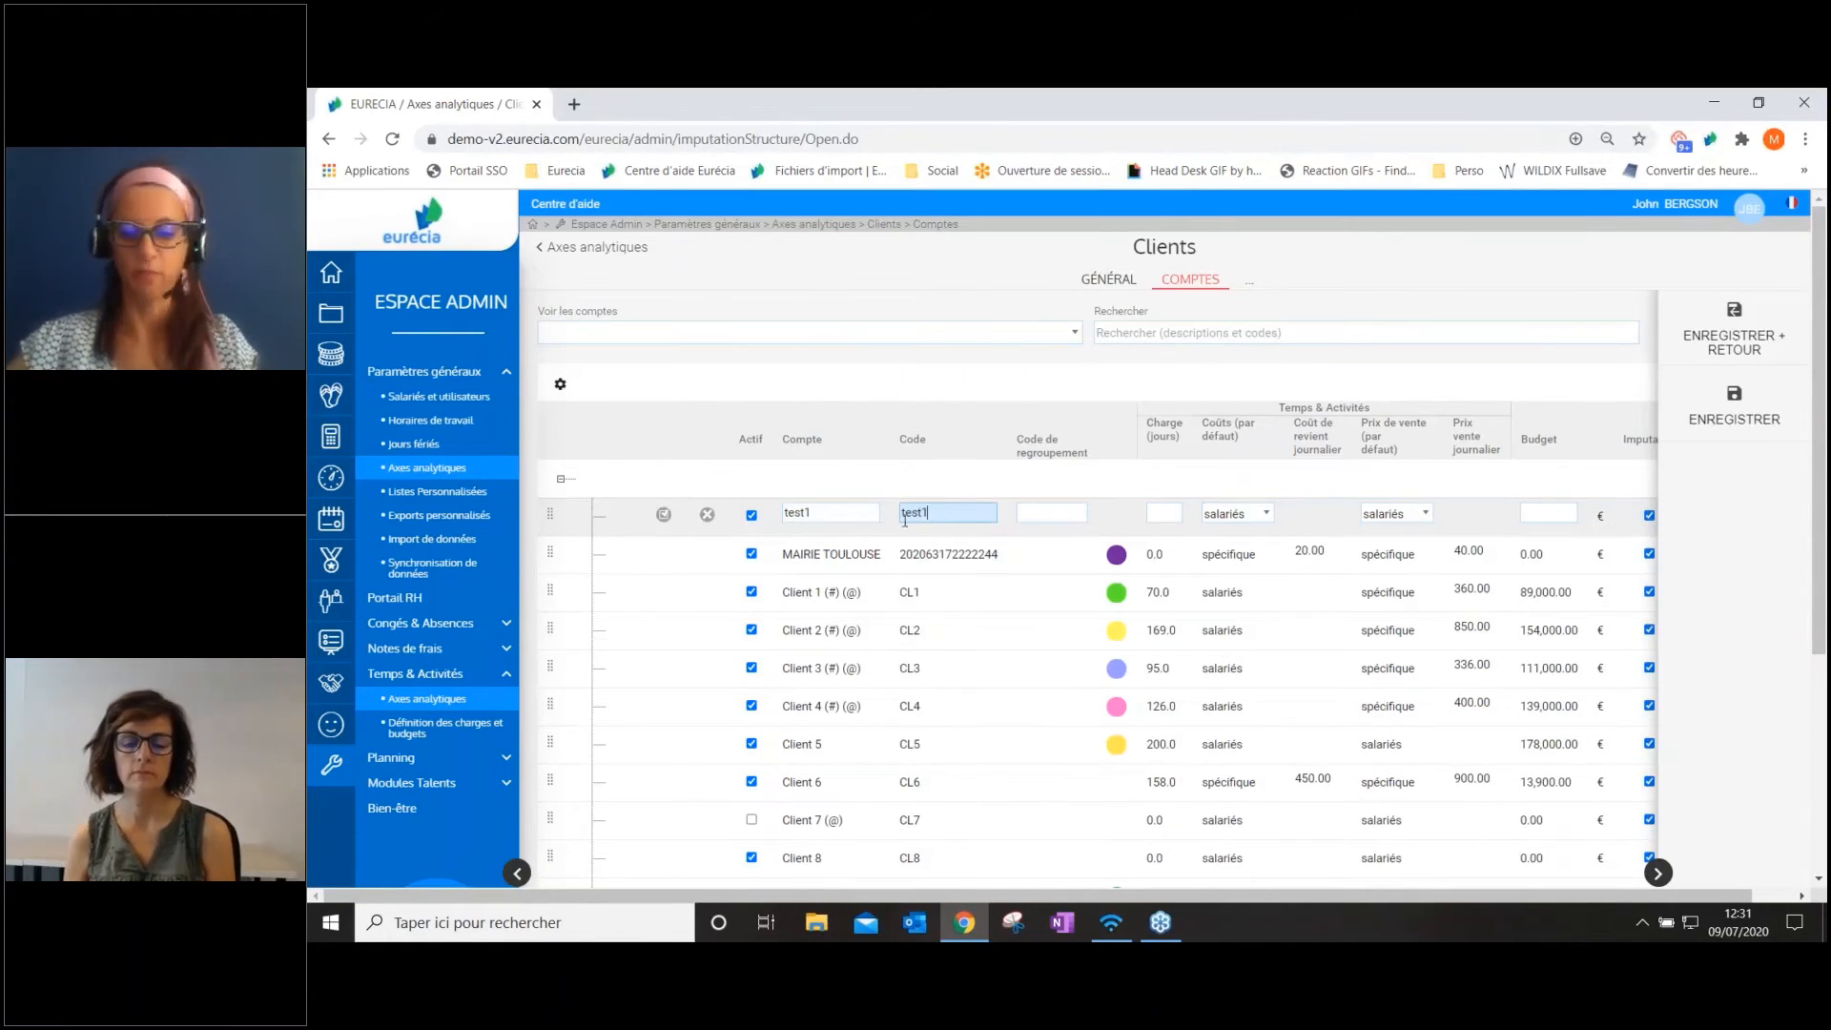
pyautogui.click(665, 516)
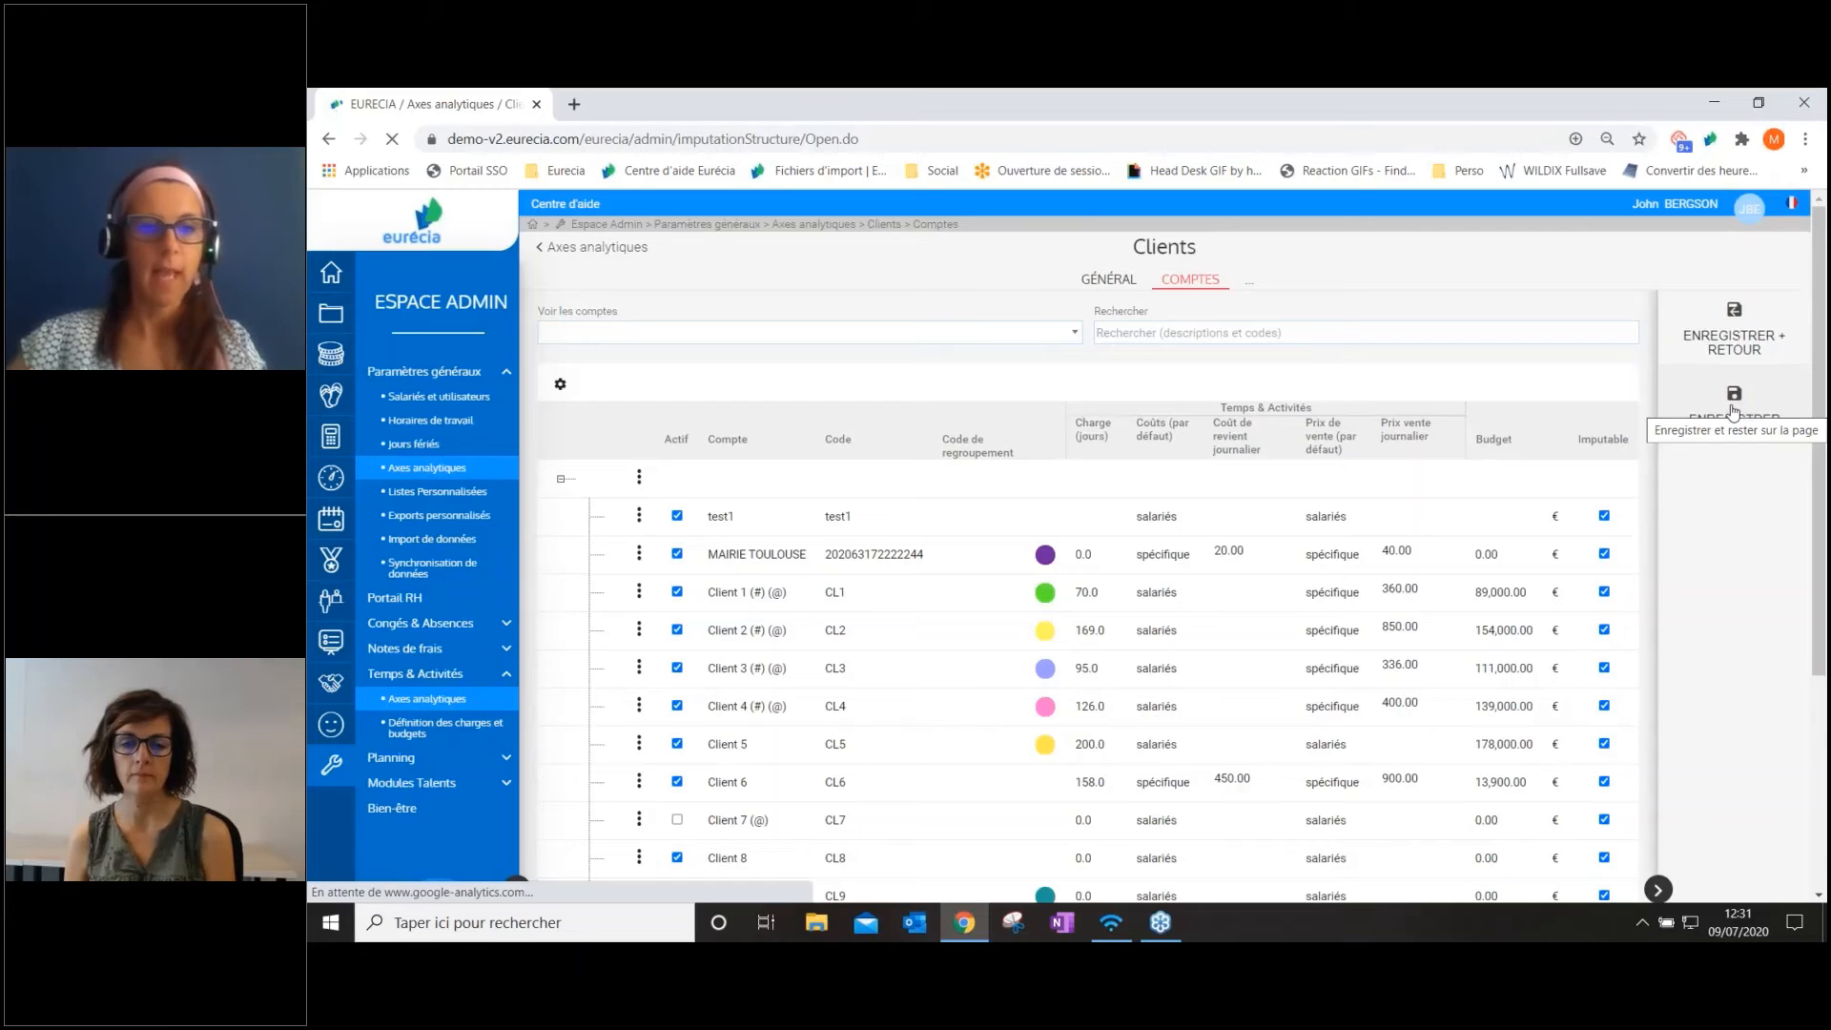
# Try to insert a sub-account line under MAIRIE TOULOUSE, and cancel the blank line
pyautogui.click(639, 553)
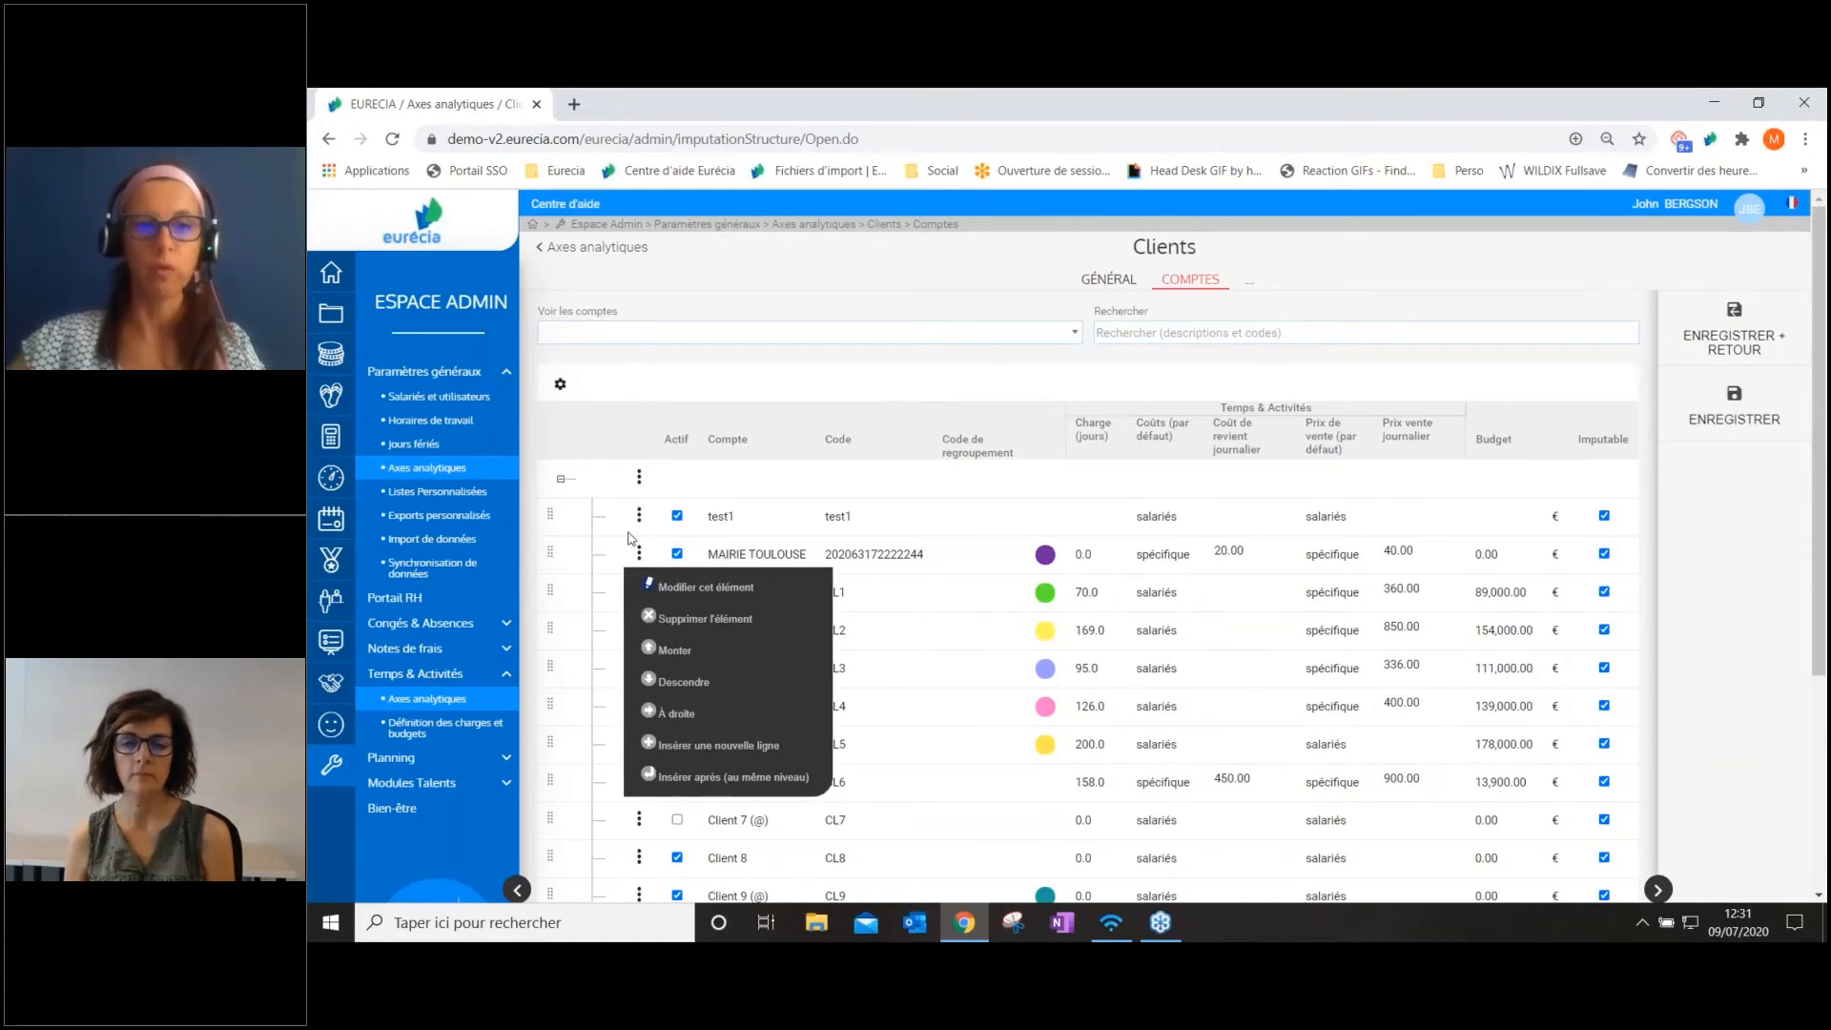
pyautogui.click(632, 551)
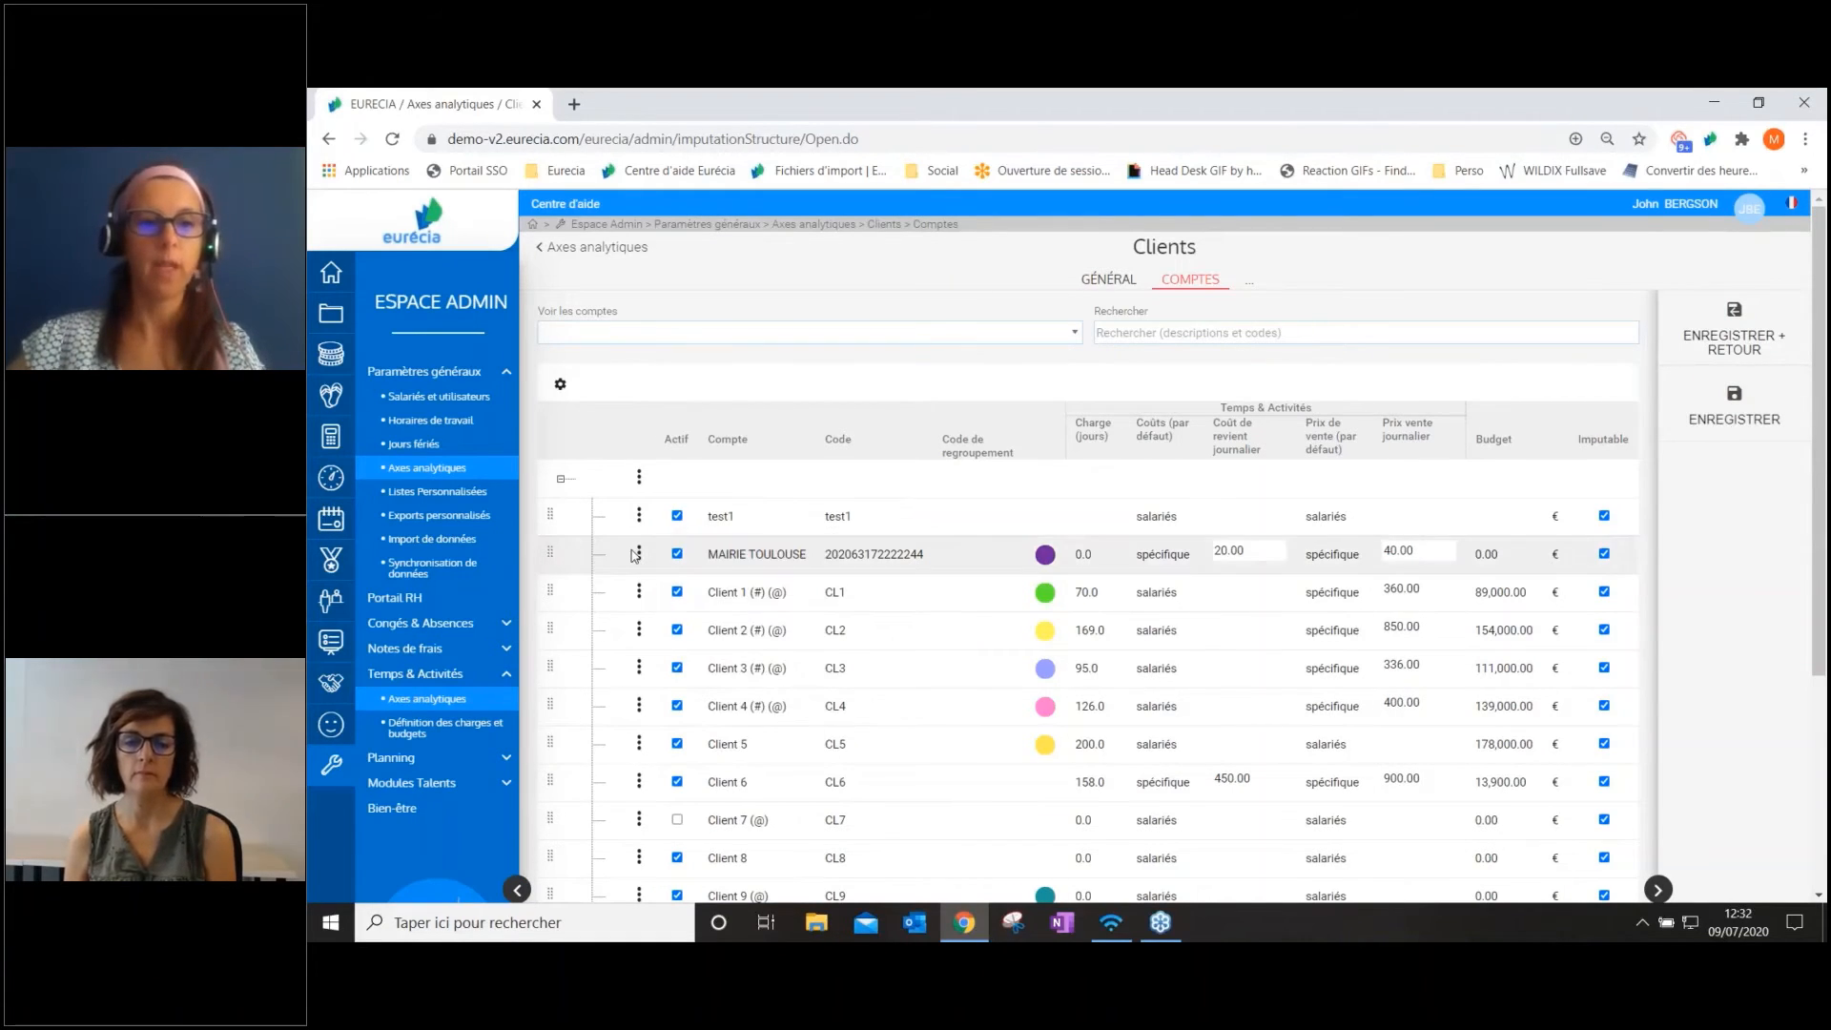
pyautogui.click(635, 553)
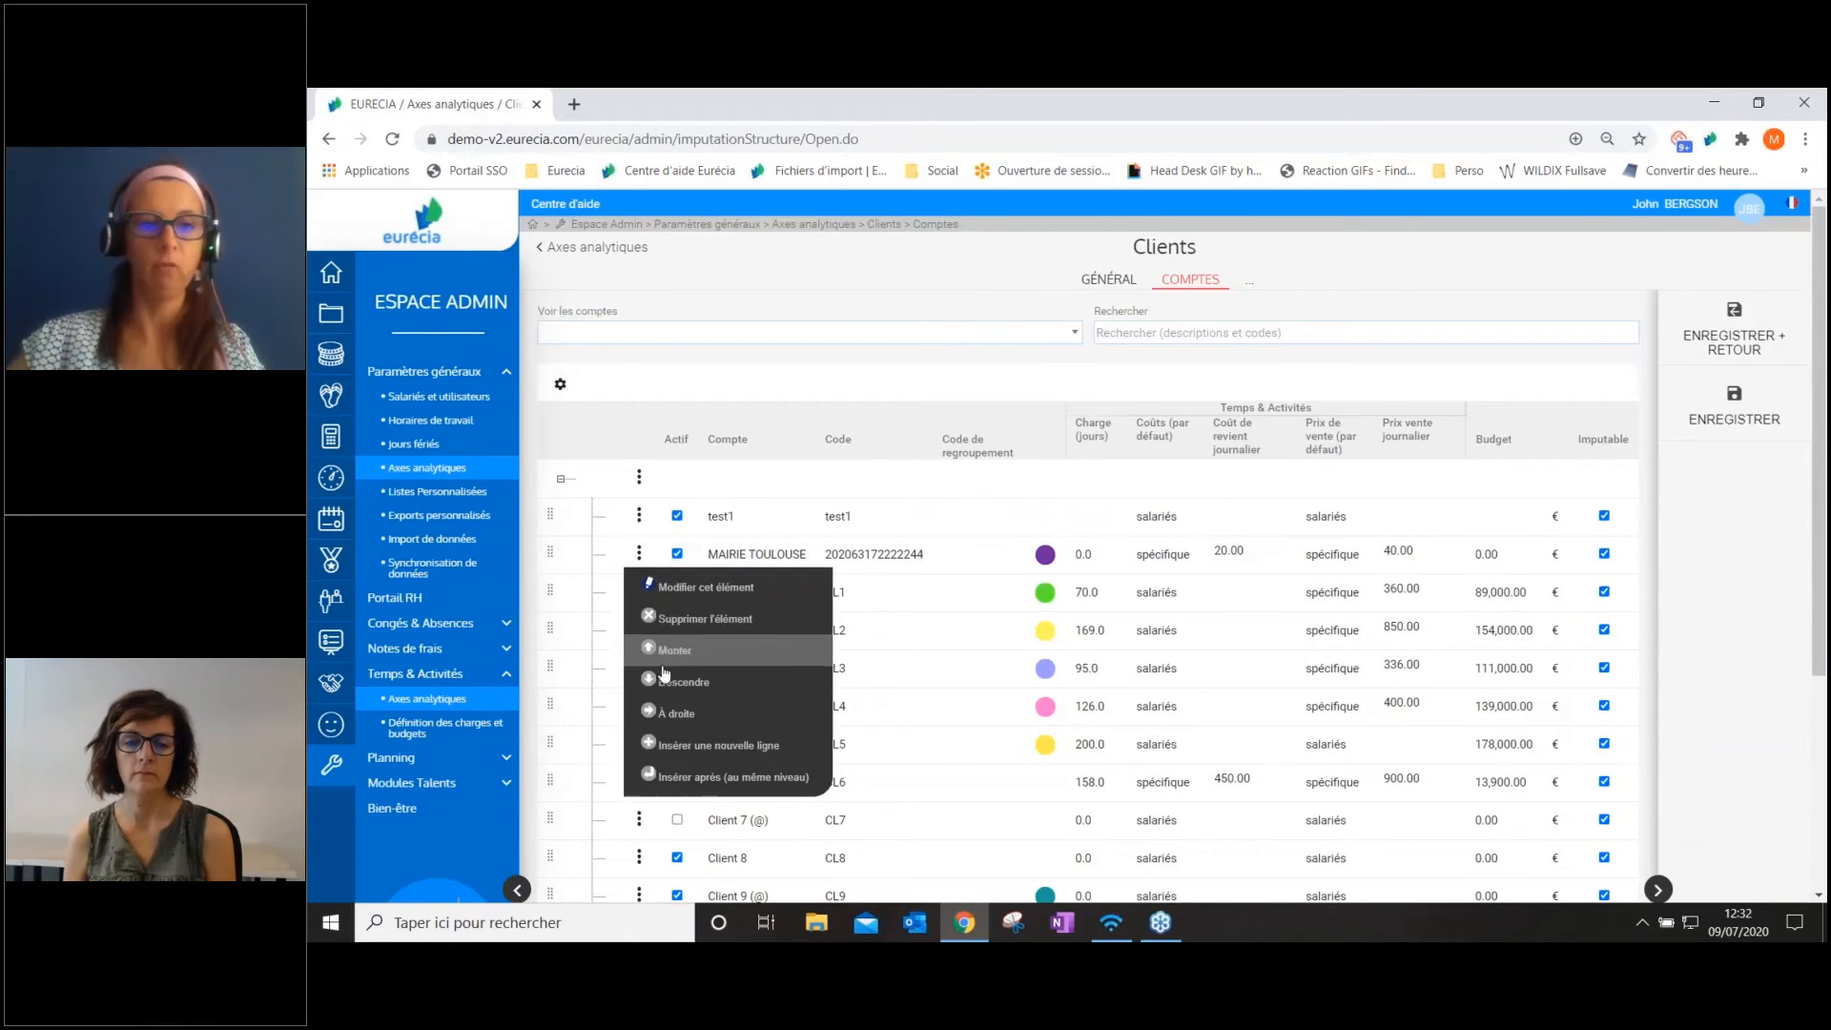
pyautogui.click(698, 749)
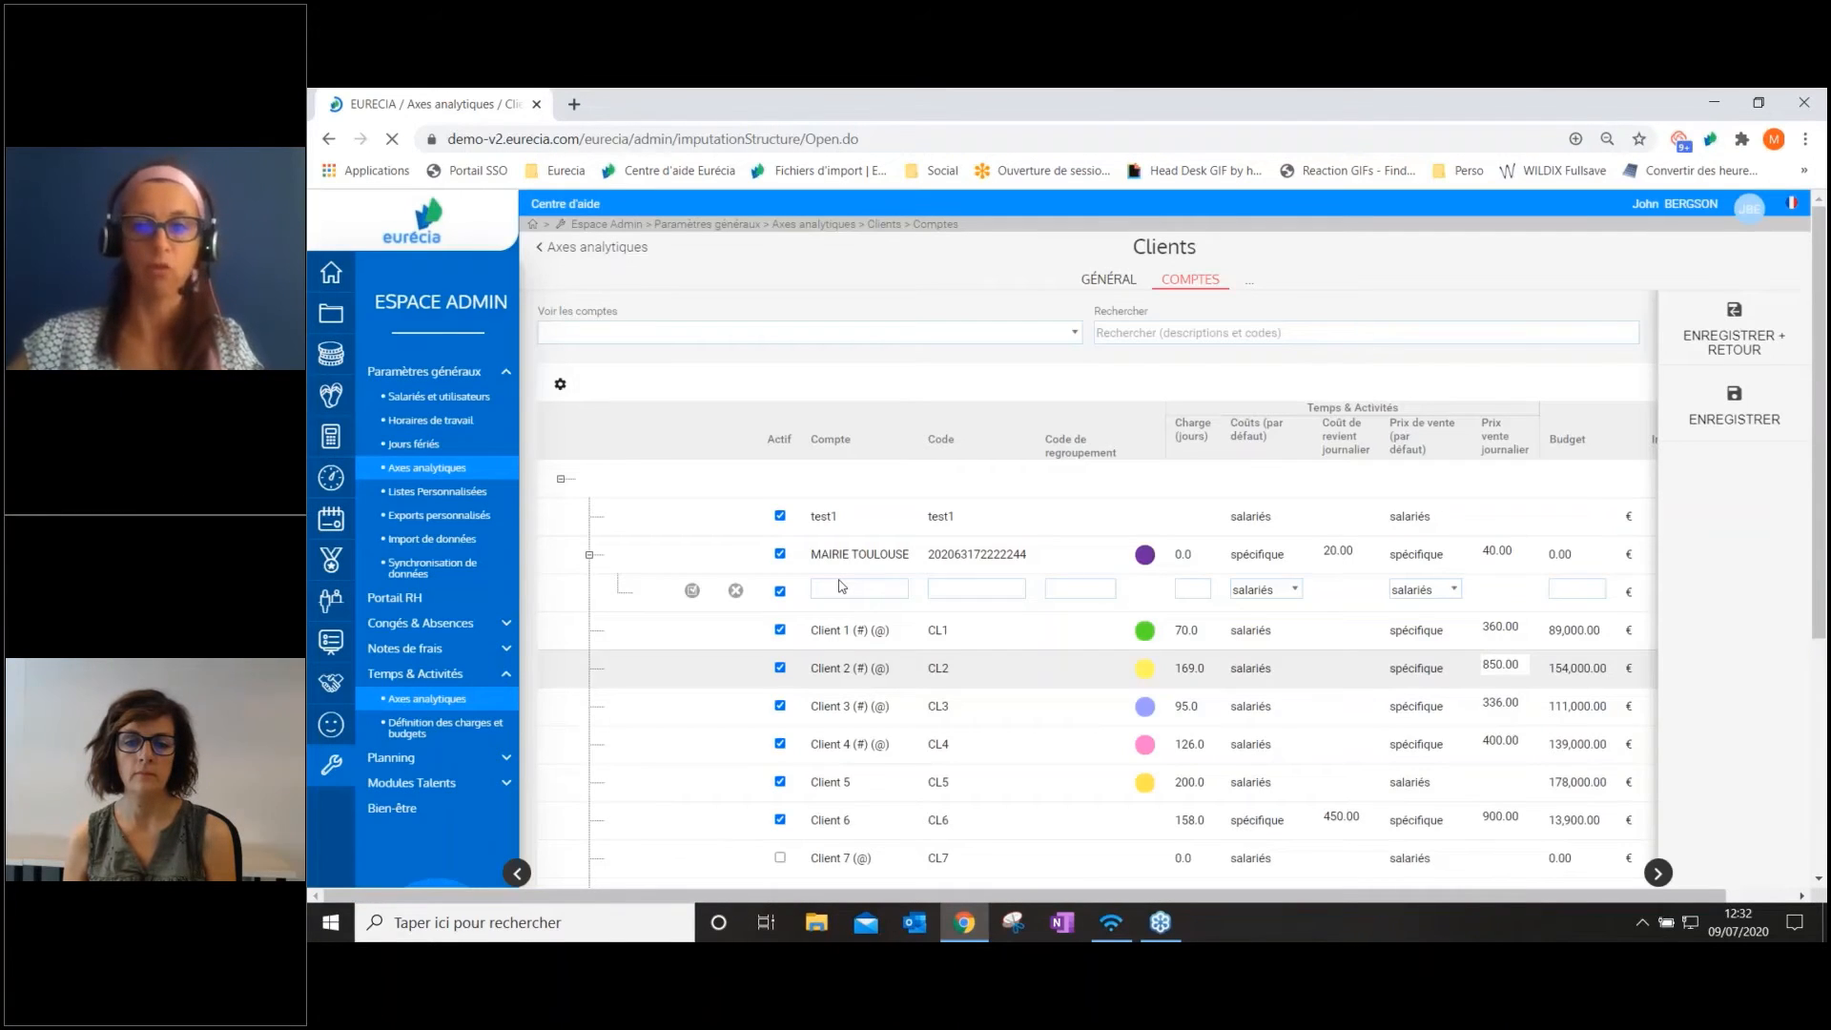
pyautogui.click(838, 588)
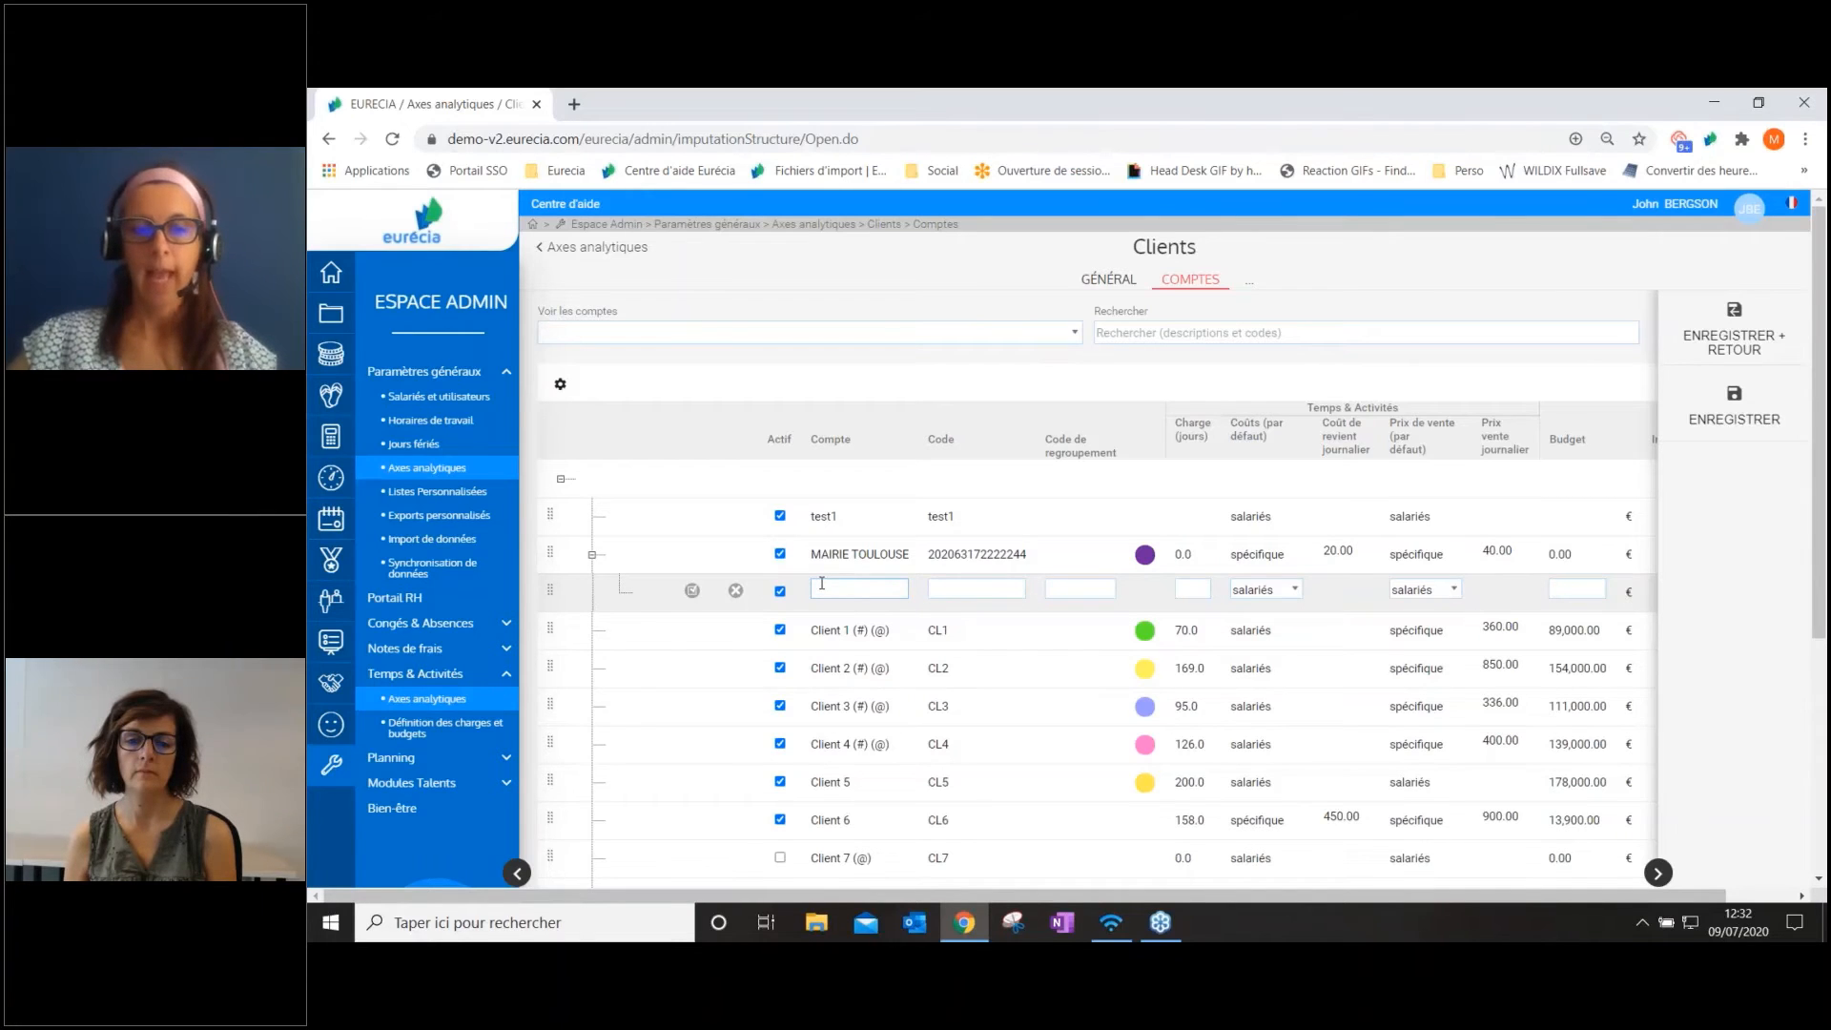
pyautogui.click(736, 593)
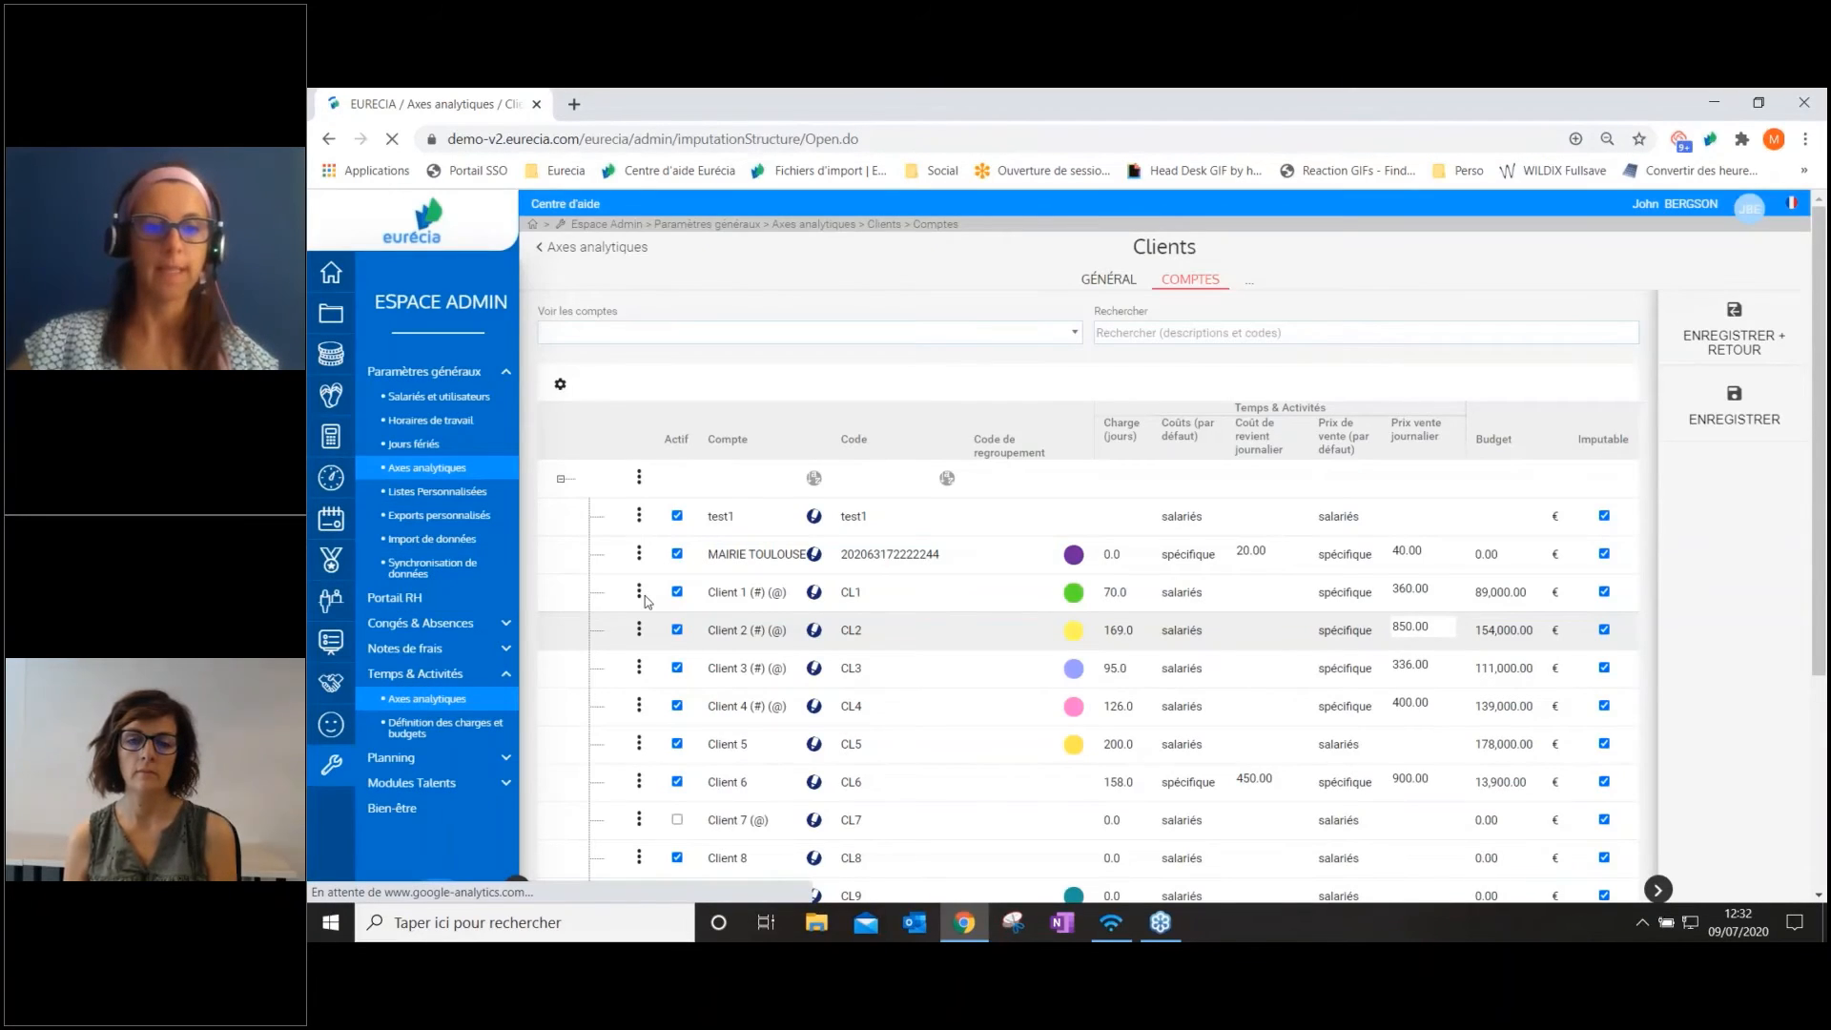
# Examine the line options available for MAIRIE TOULOUSE and the Imputable column of the Clients accounts
pyautogui.click(638, 592)
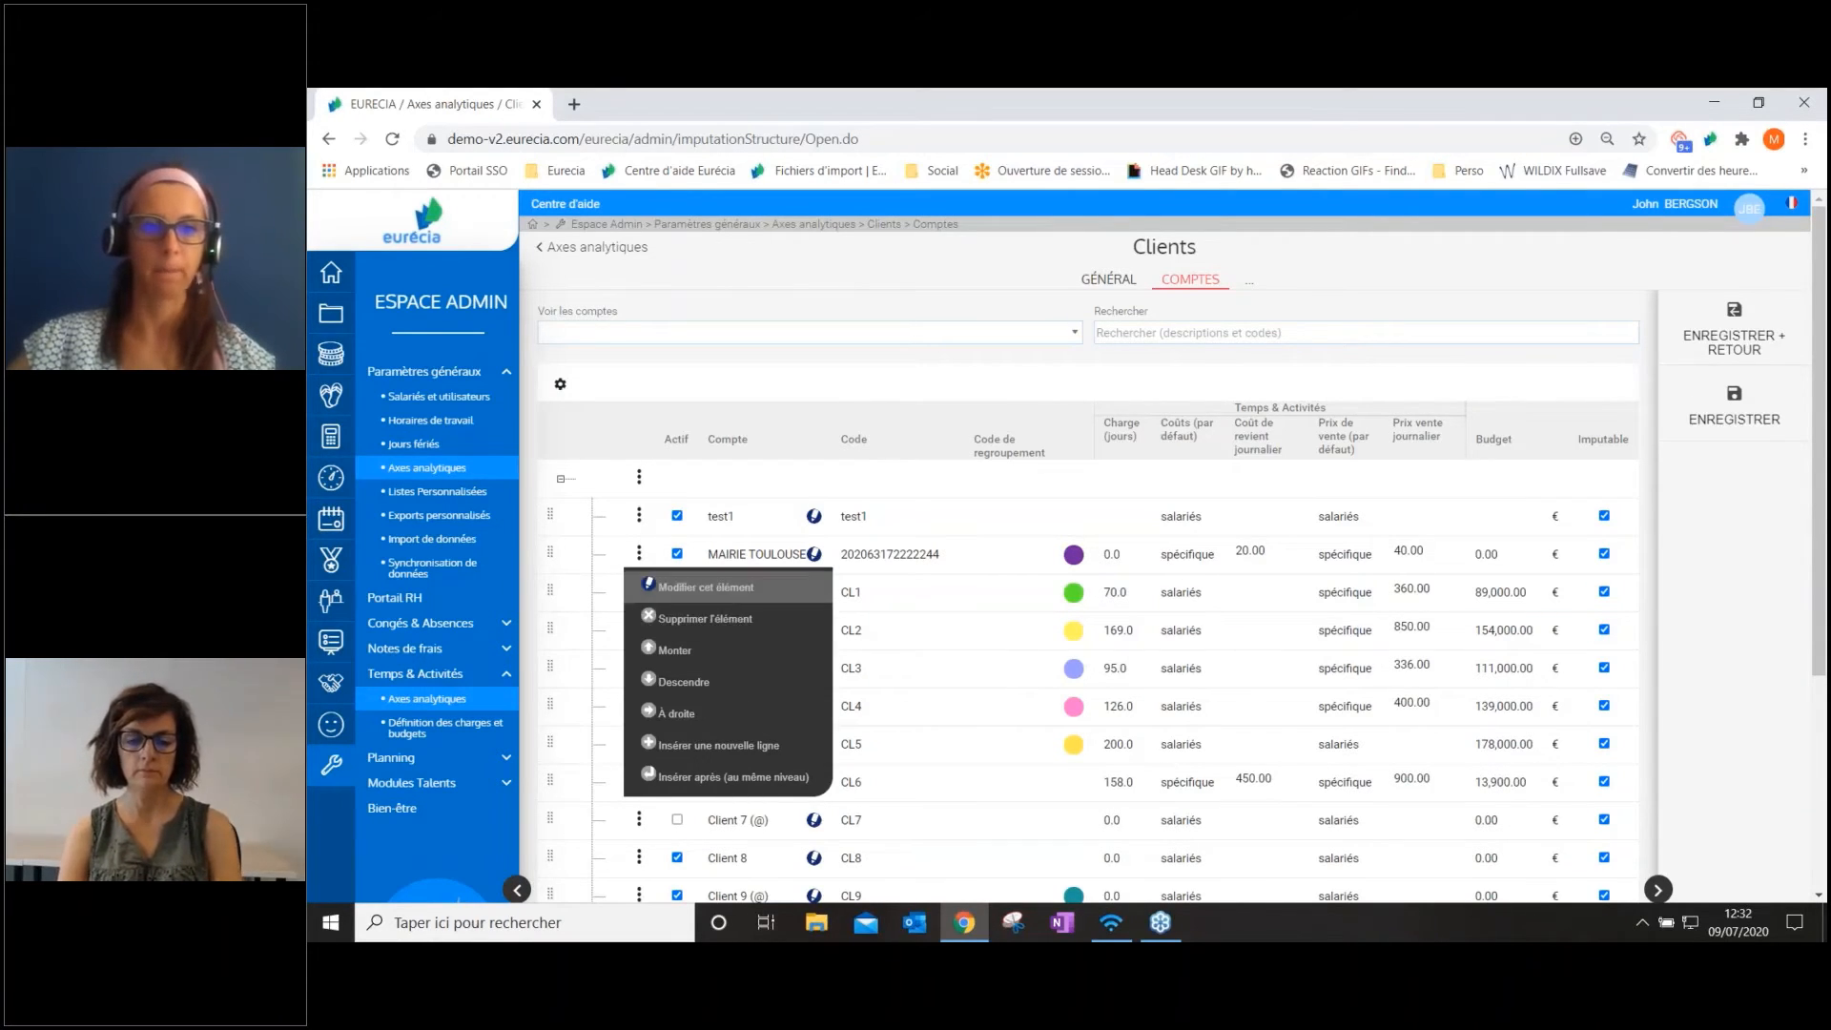
pyautogui.click(711, 389)
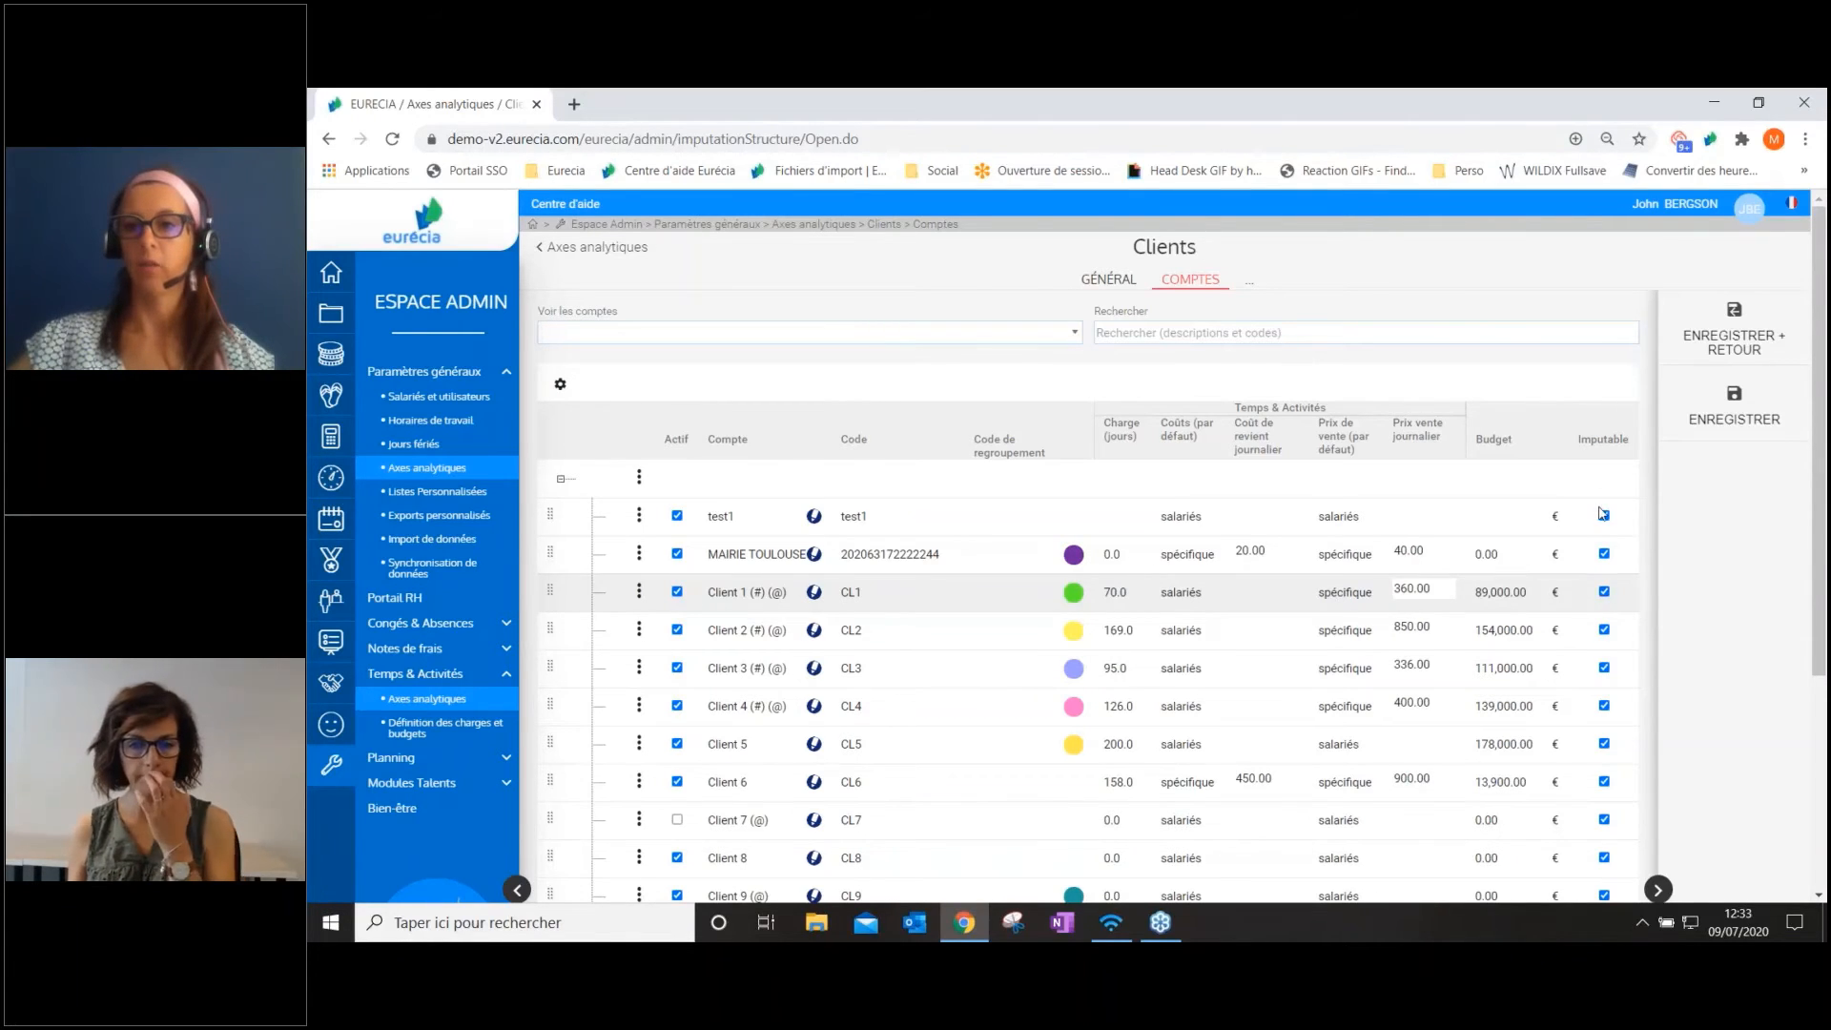
pyautogui.doubleClick(1624, 439)
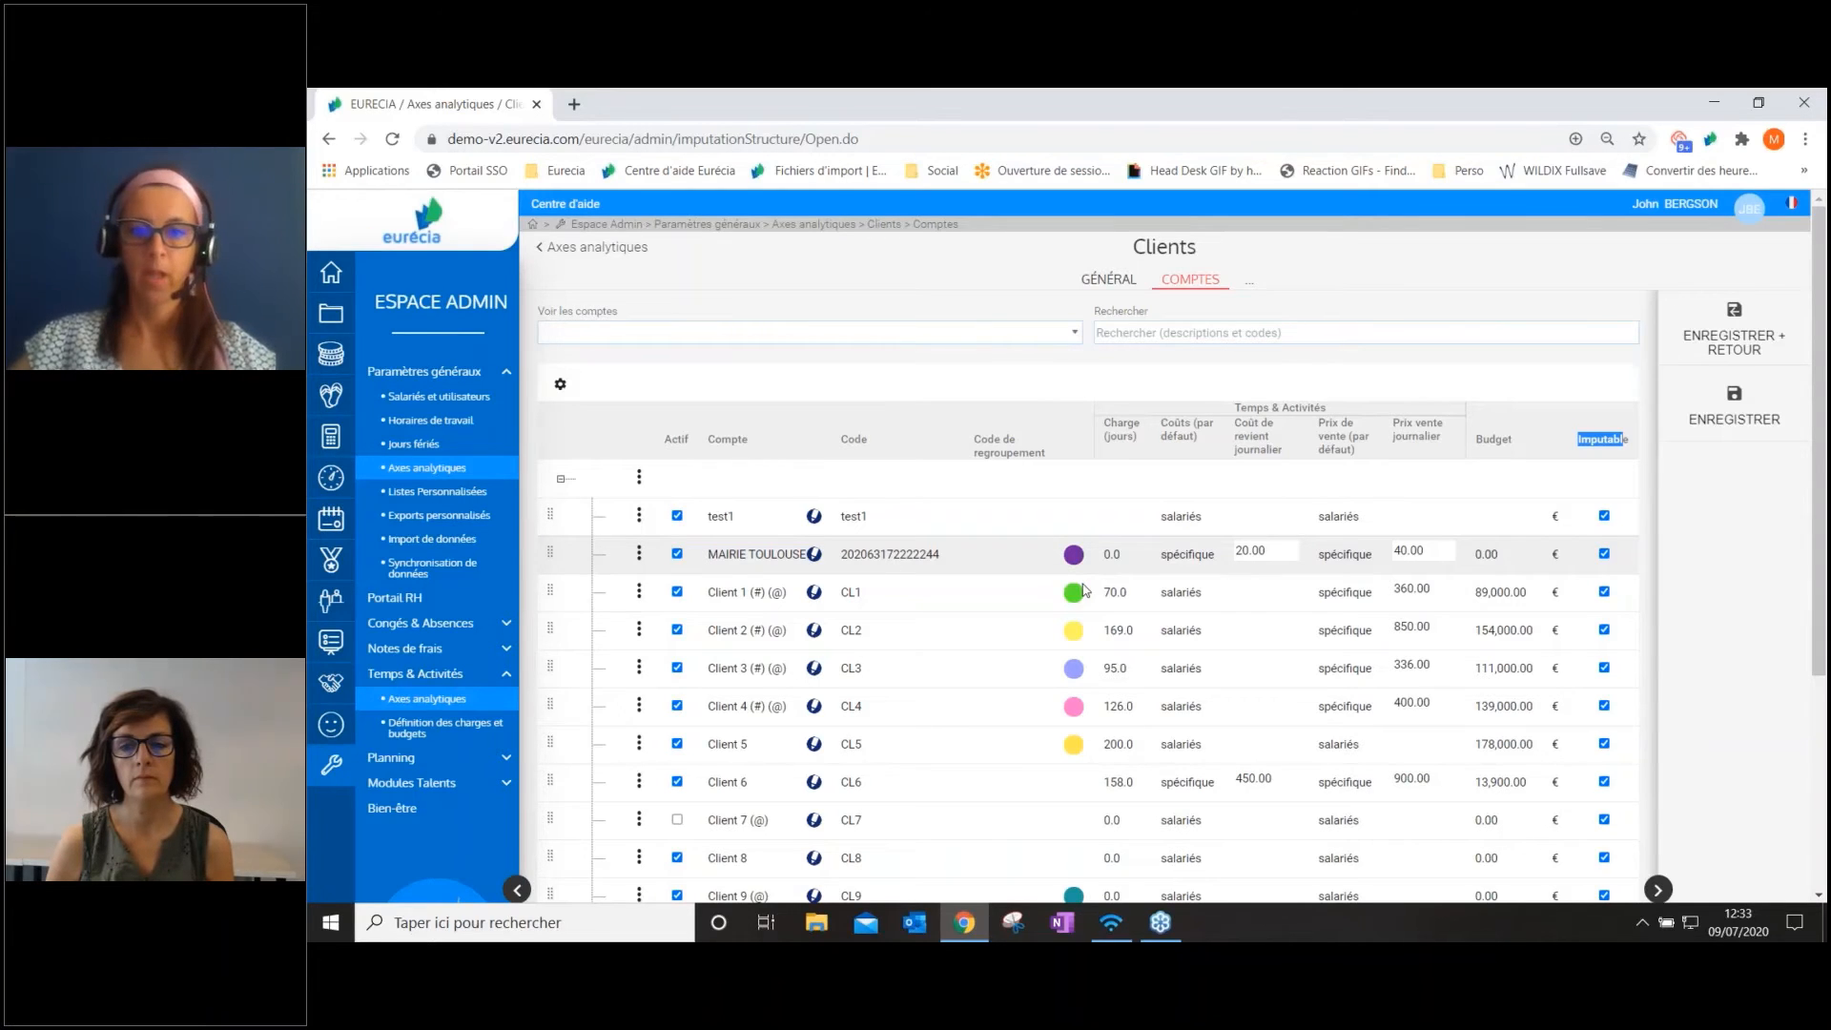
# Open the MAIRIE TOULOUSE account, review its code and billing fields, and set its default costs to salariés
pyautogui.click(815, 559)
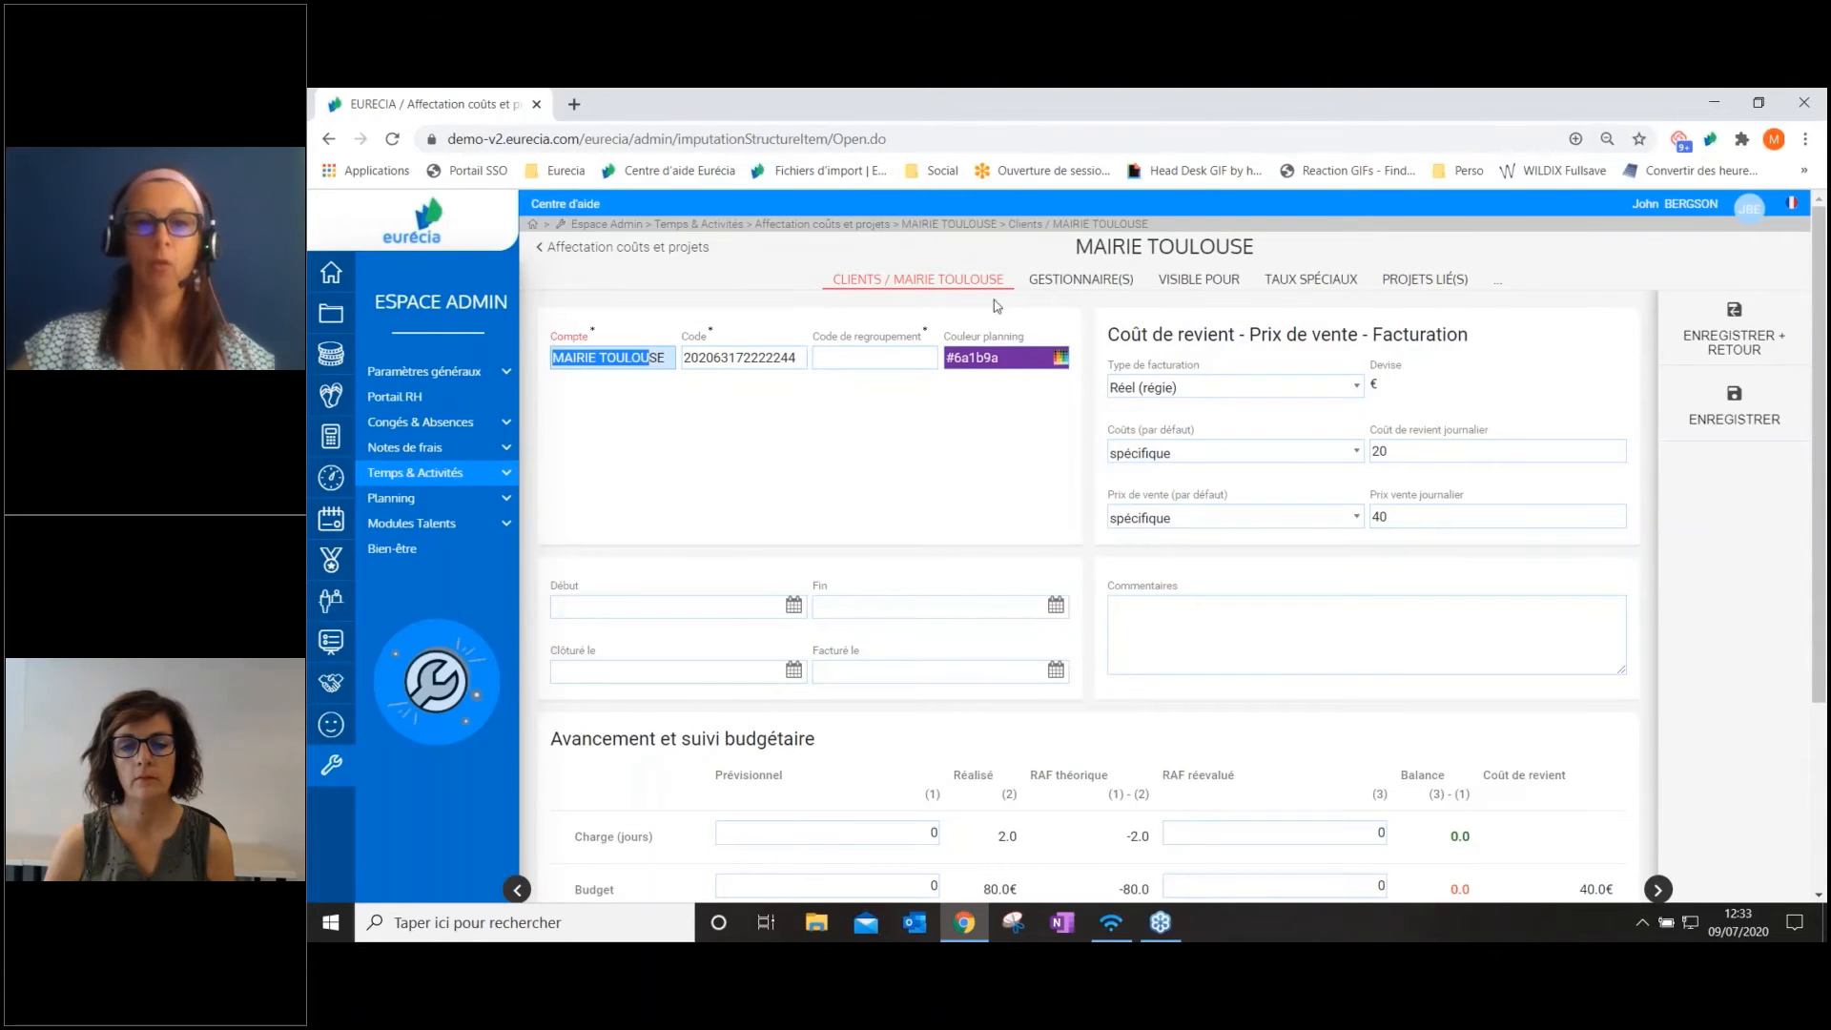
pyautogui.moveTo(807, 343); pyautogui.dragTo(924, 340)
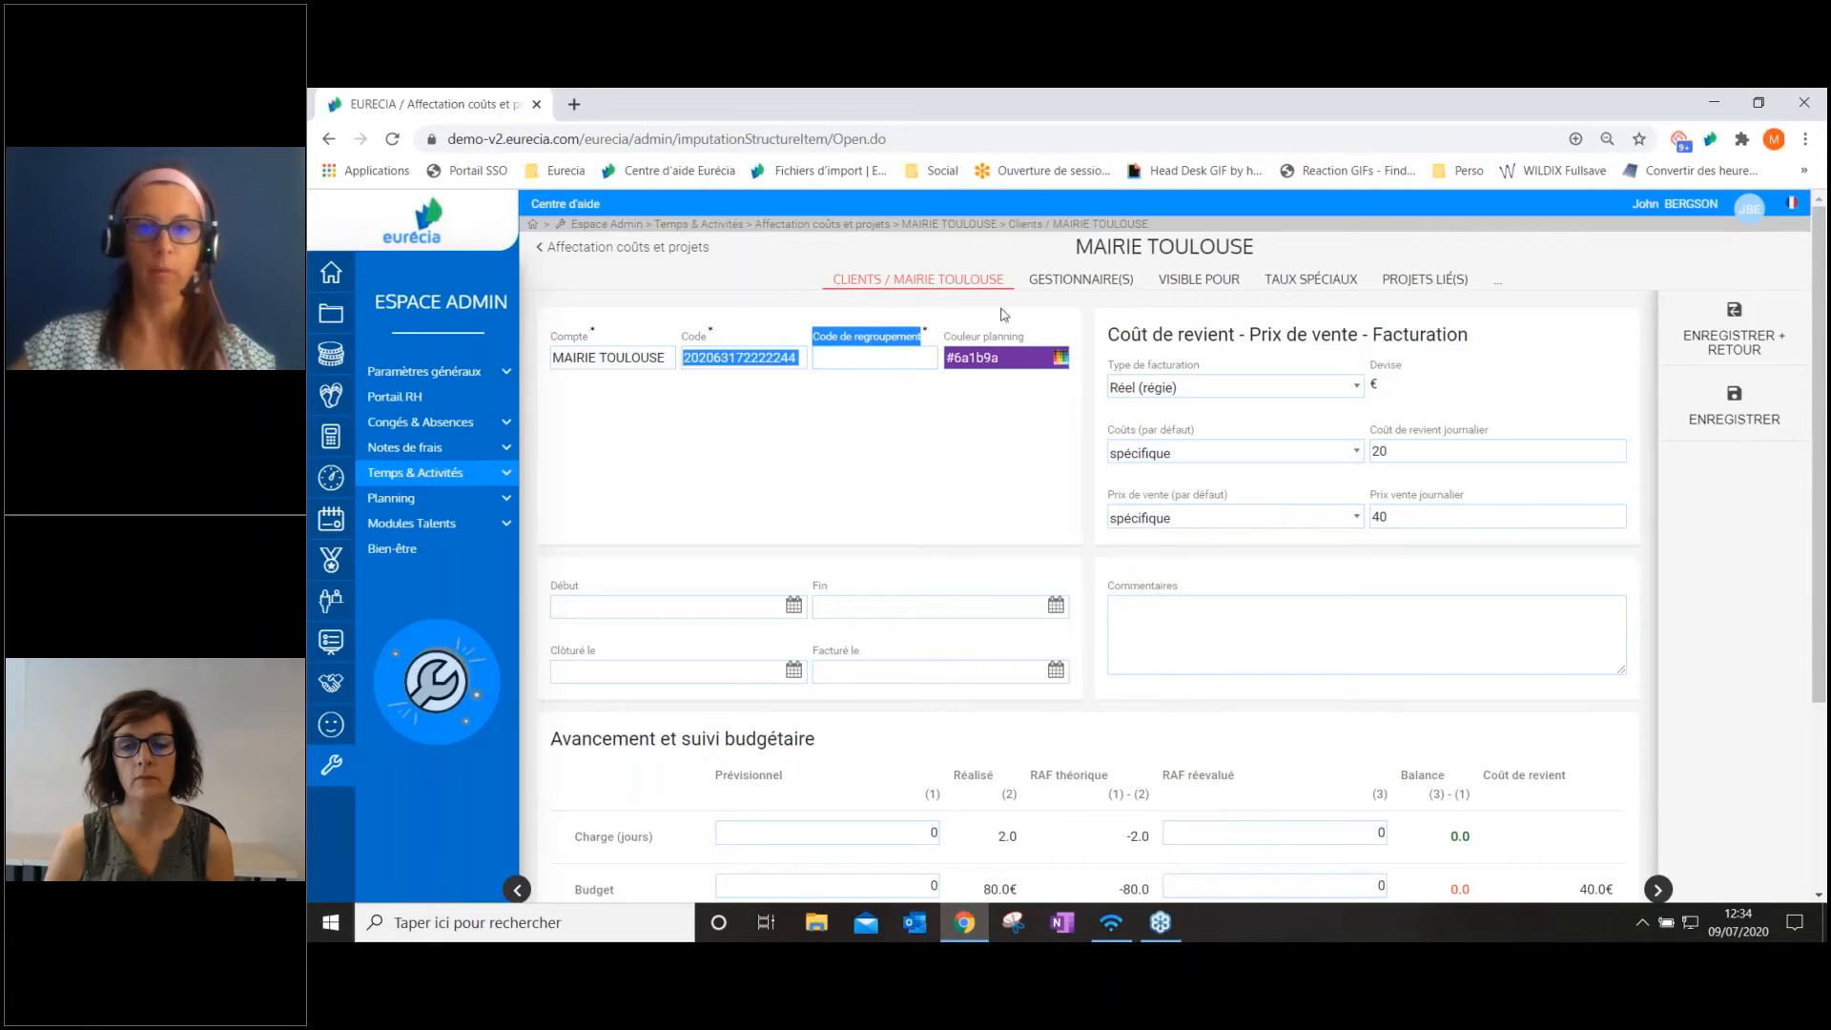
pyautogui.click(973, 456)
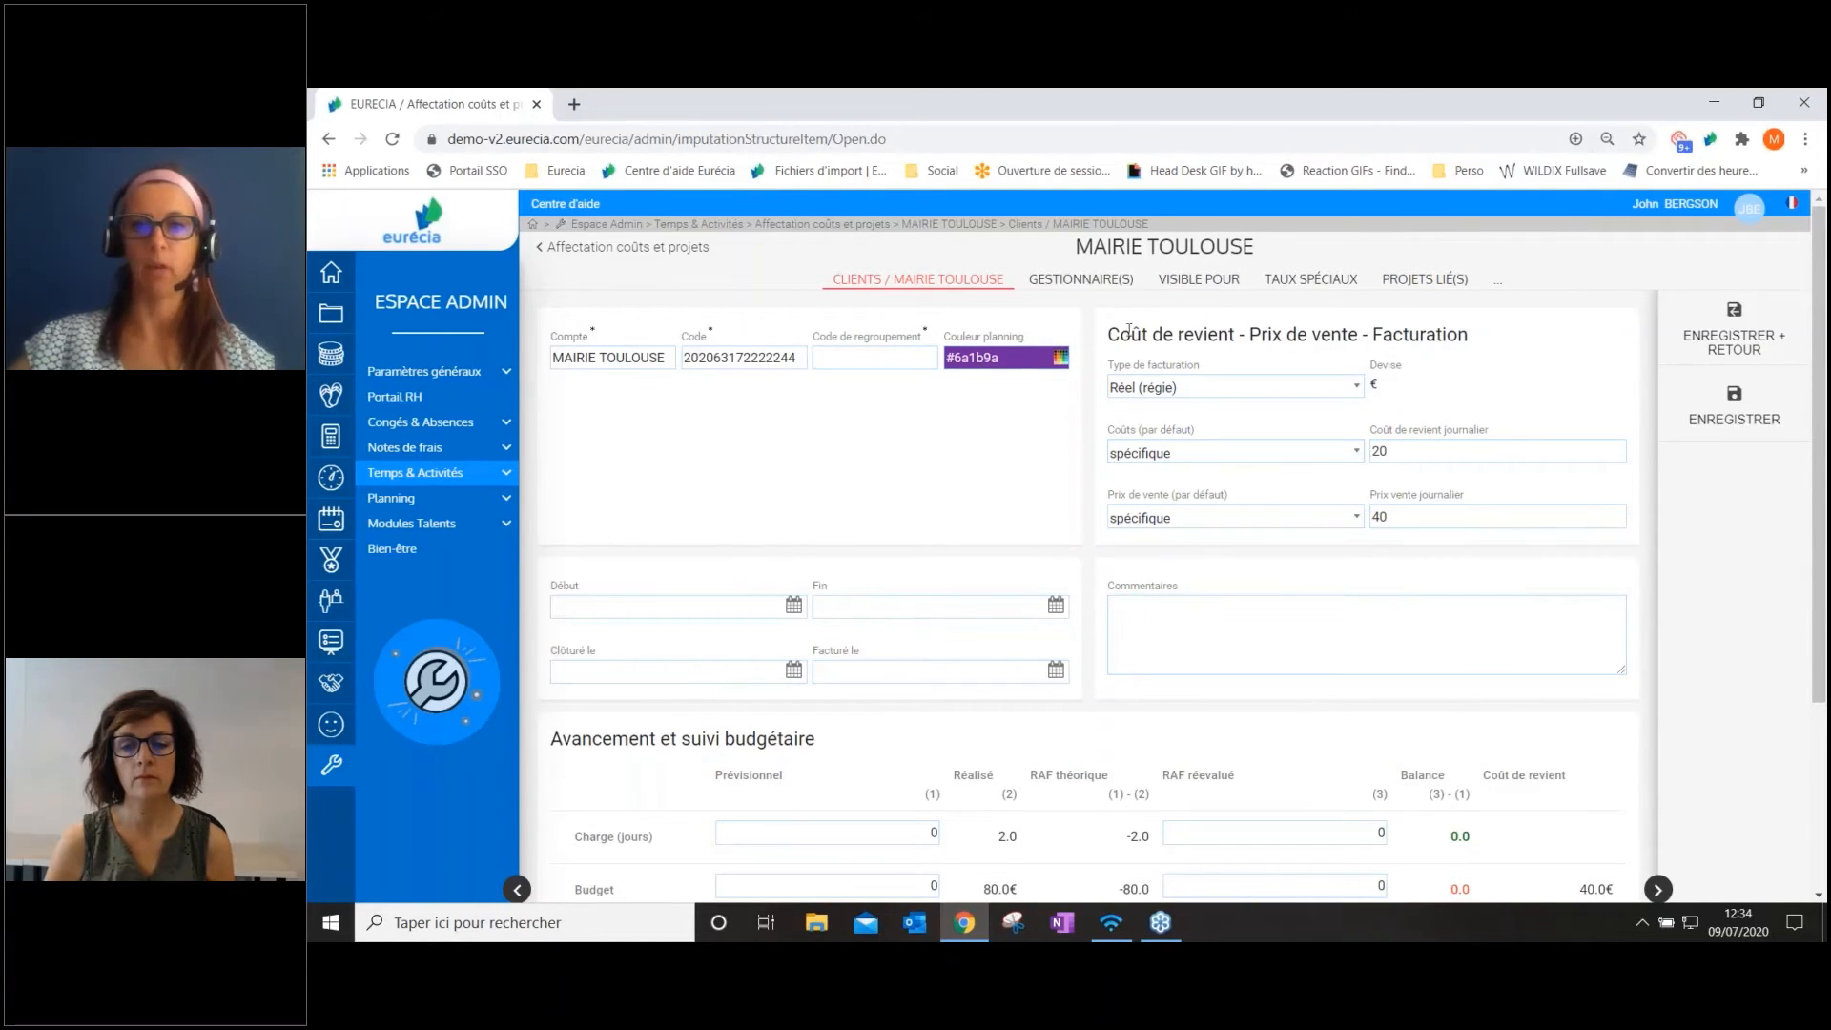
pyautogui.moveTo(1108, 333); pyautogui.dragTo(1487, 340)
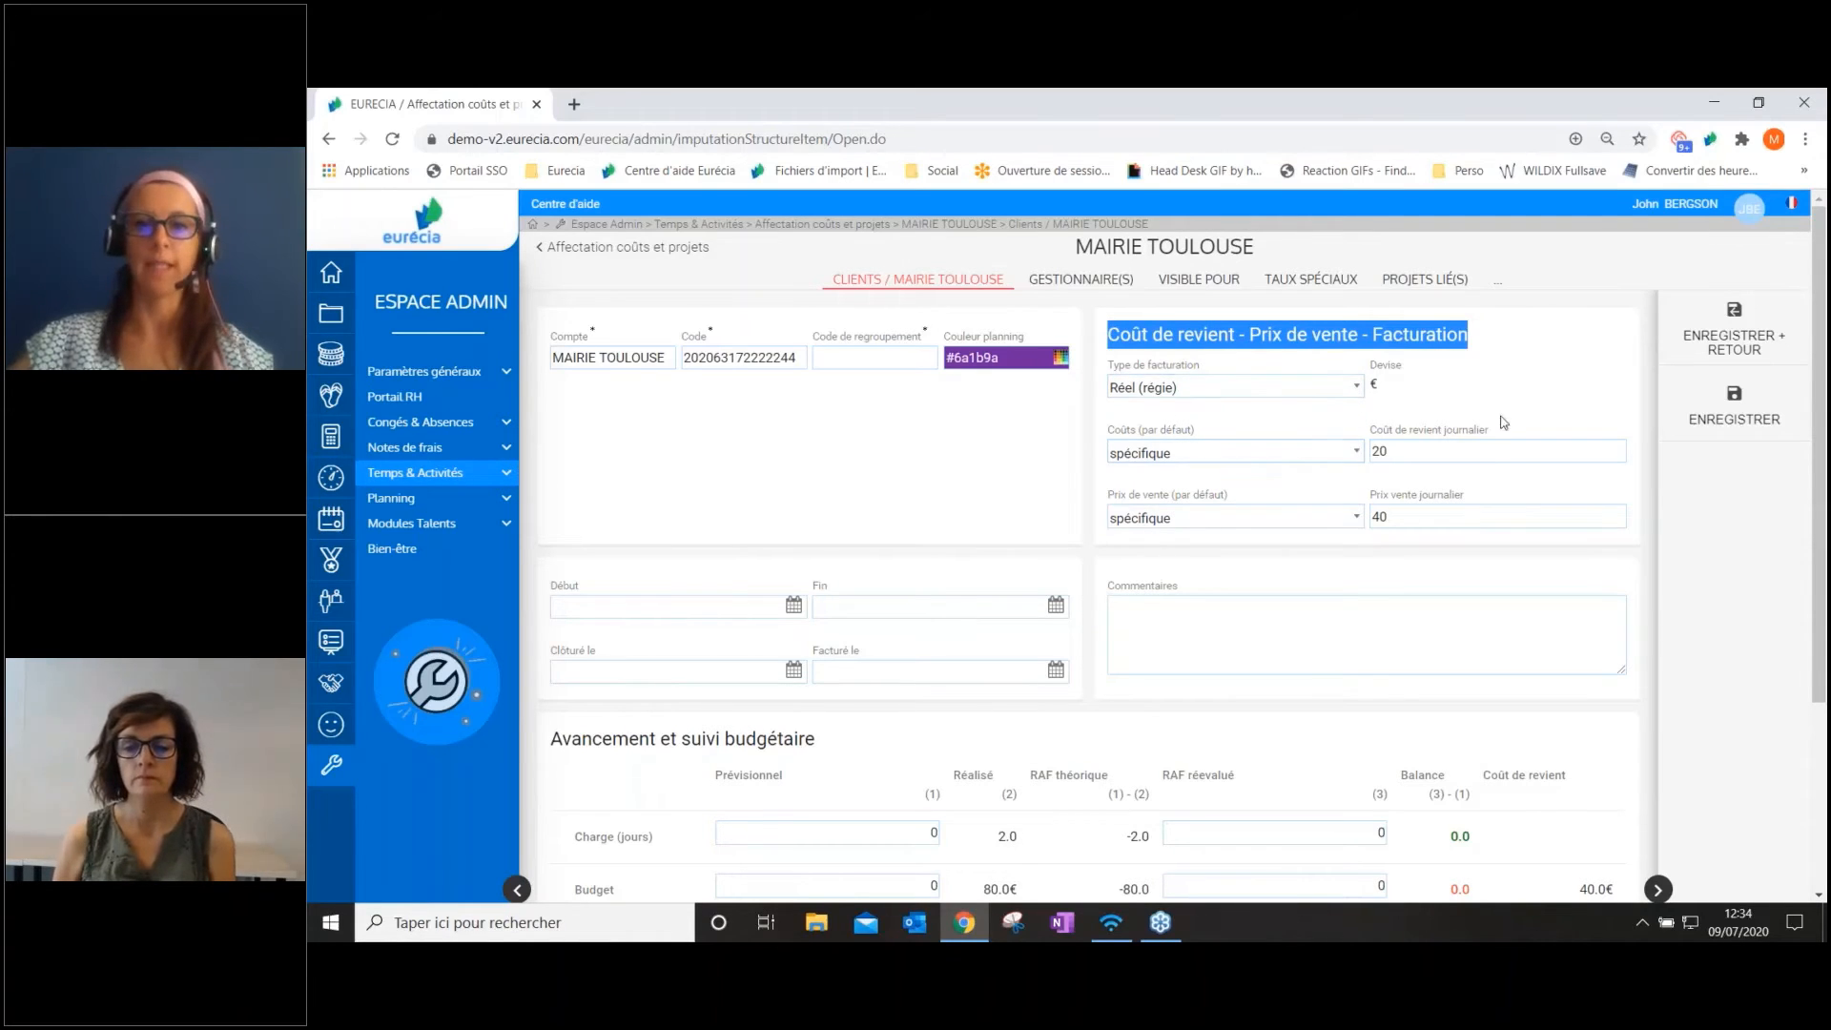
pyautogui.click(1192, 455)
pyautogui.click(1159, 470)
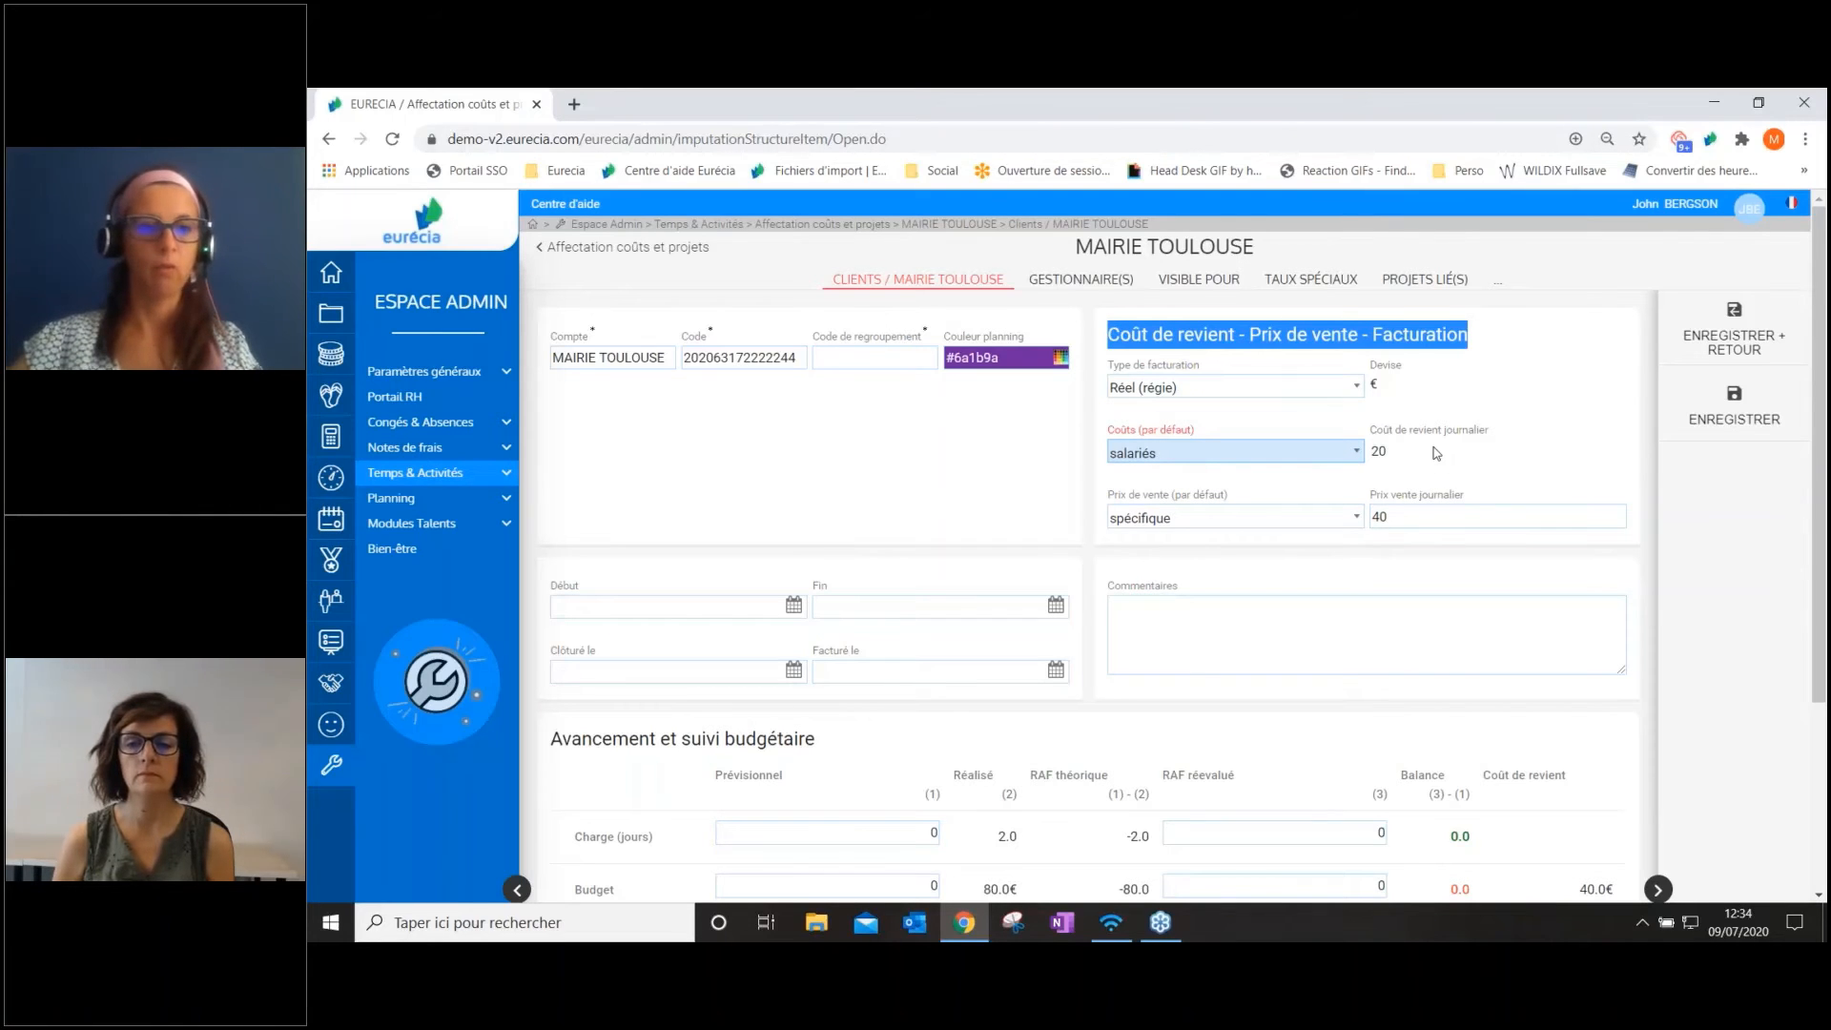
# Examine the budget tracking section, the comments field and the start and end date fields of the MAIRIE TOULOUSE account
pyautogui.scroll(-1, 1436, 453)
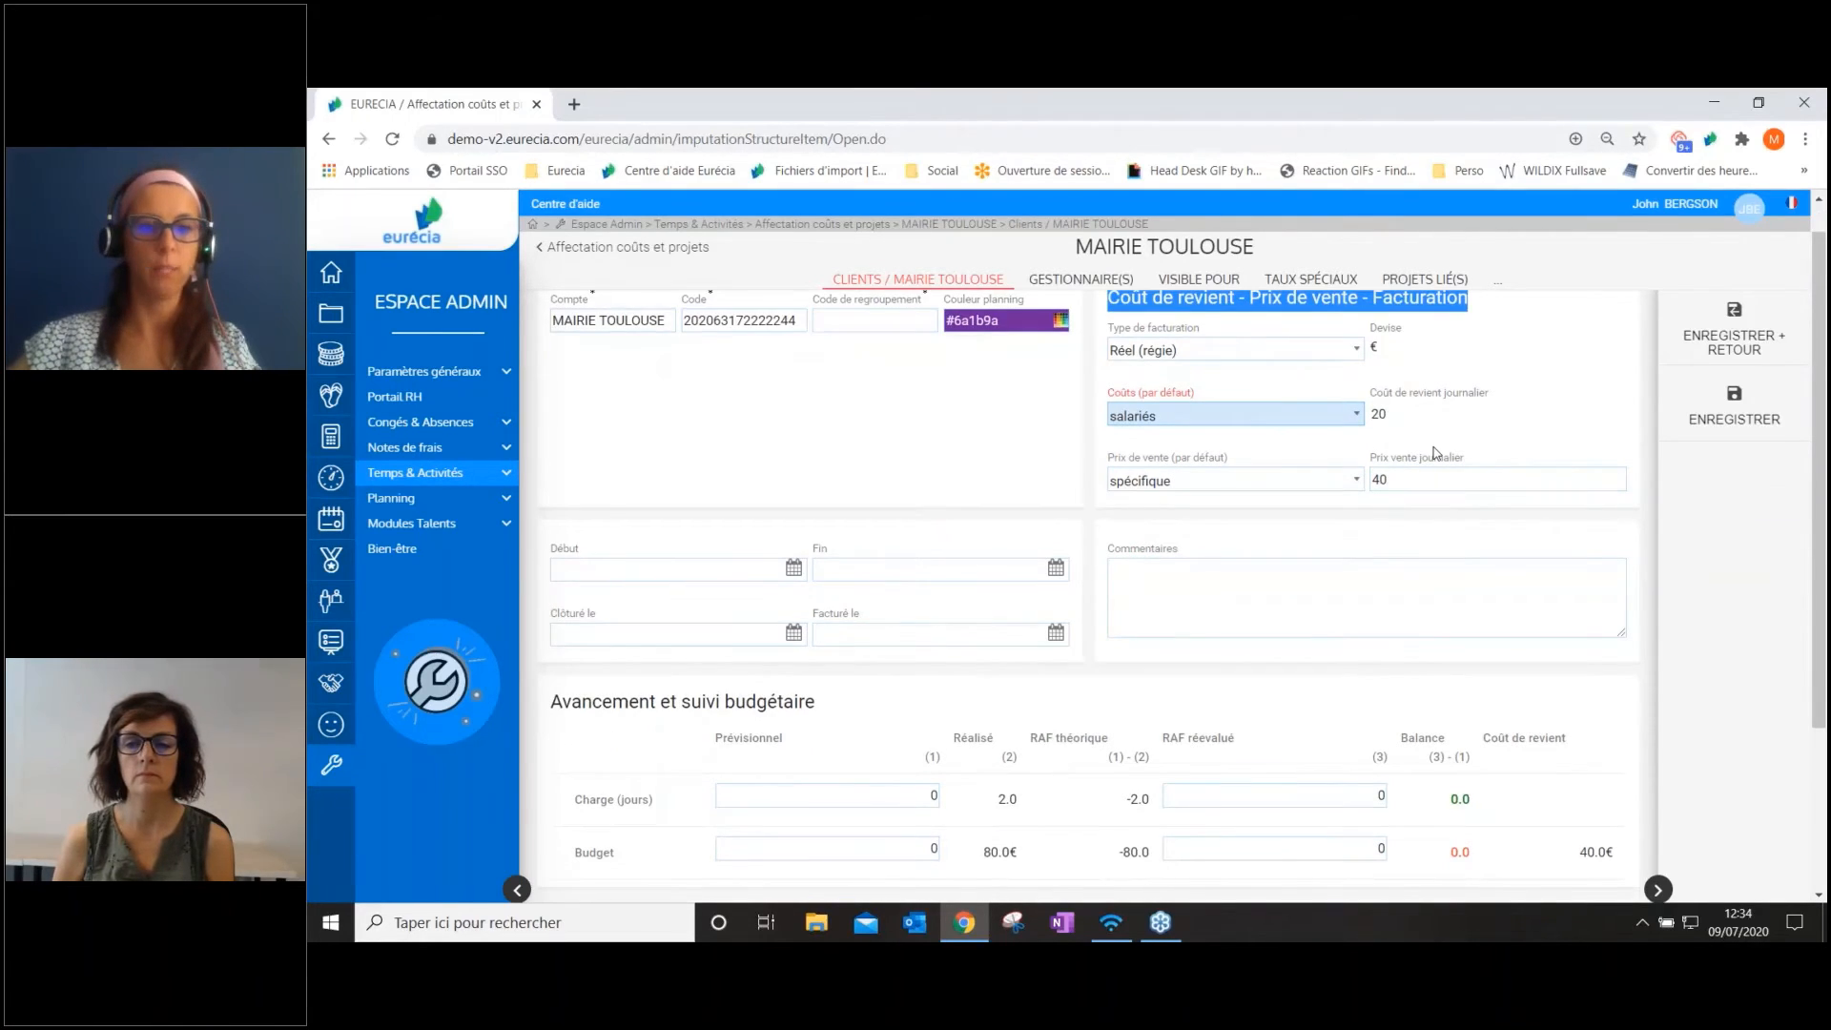
pyautogui.scroll(-1, 1436, 452)
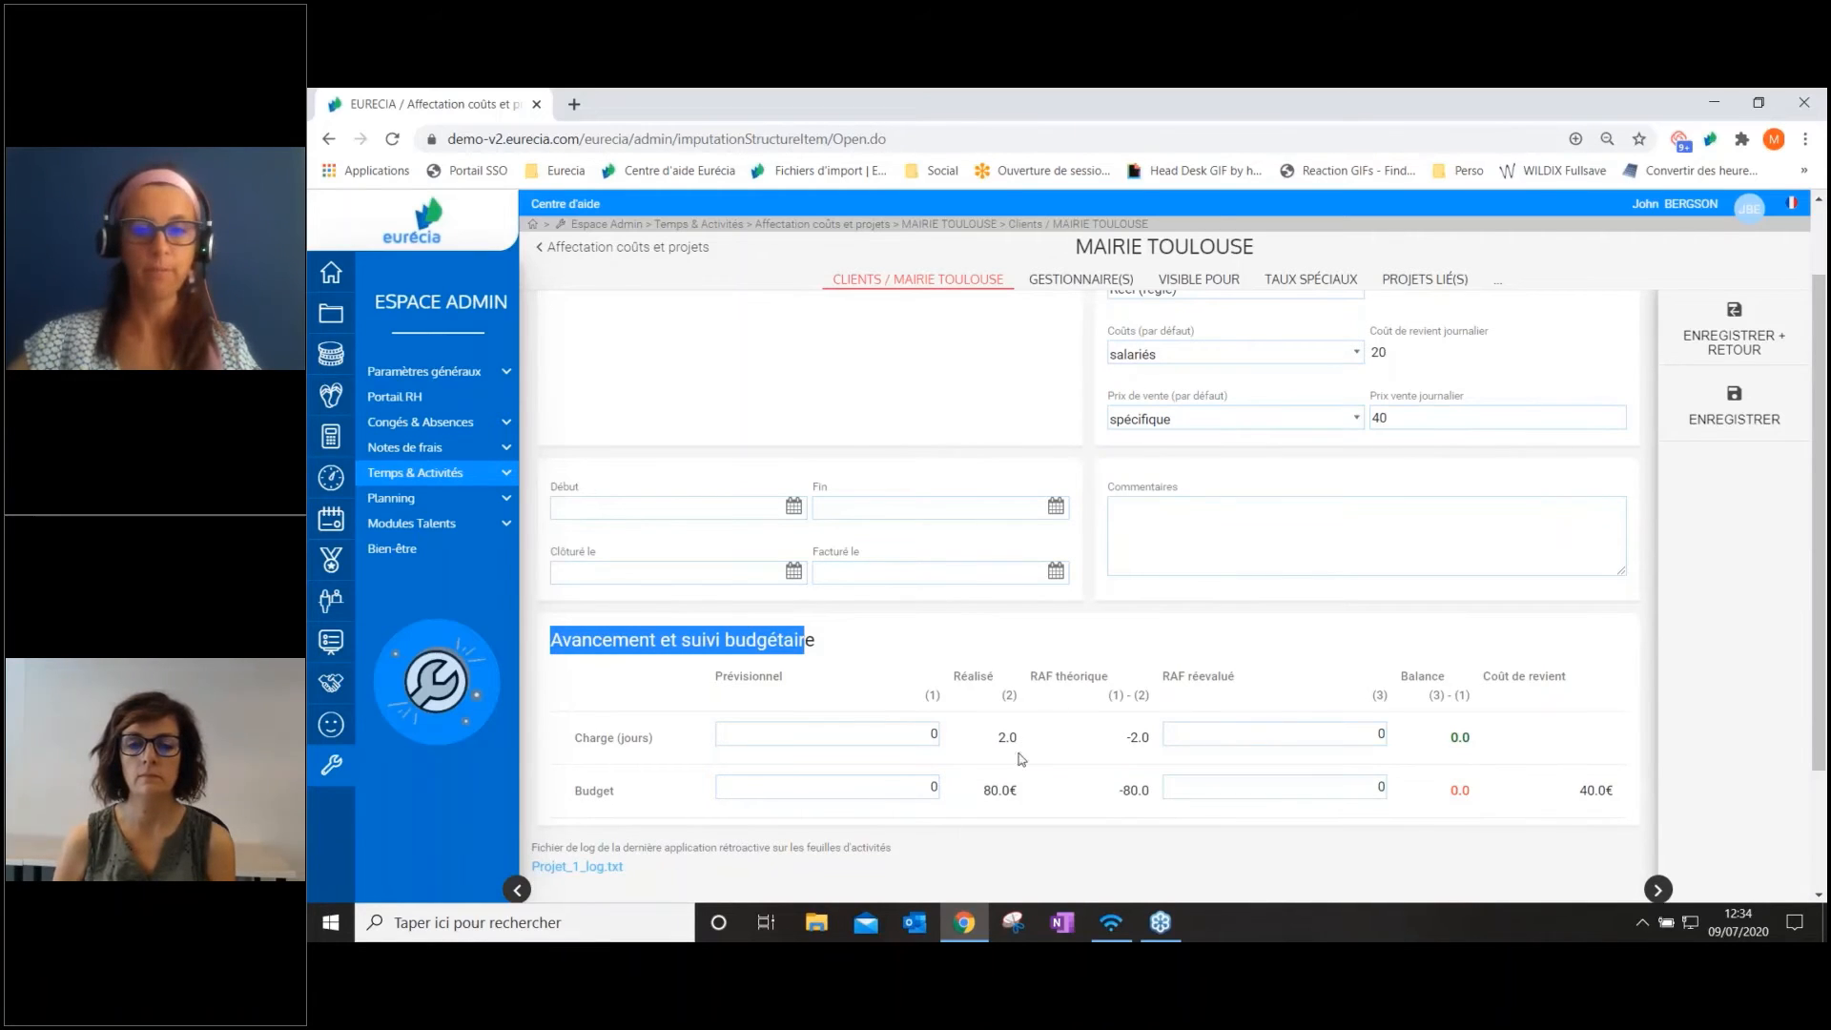
pyautogui.click(1378, 734)
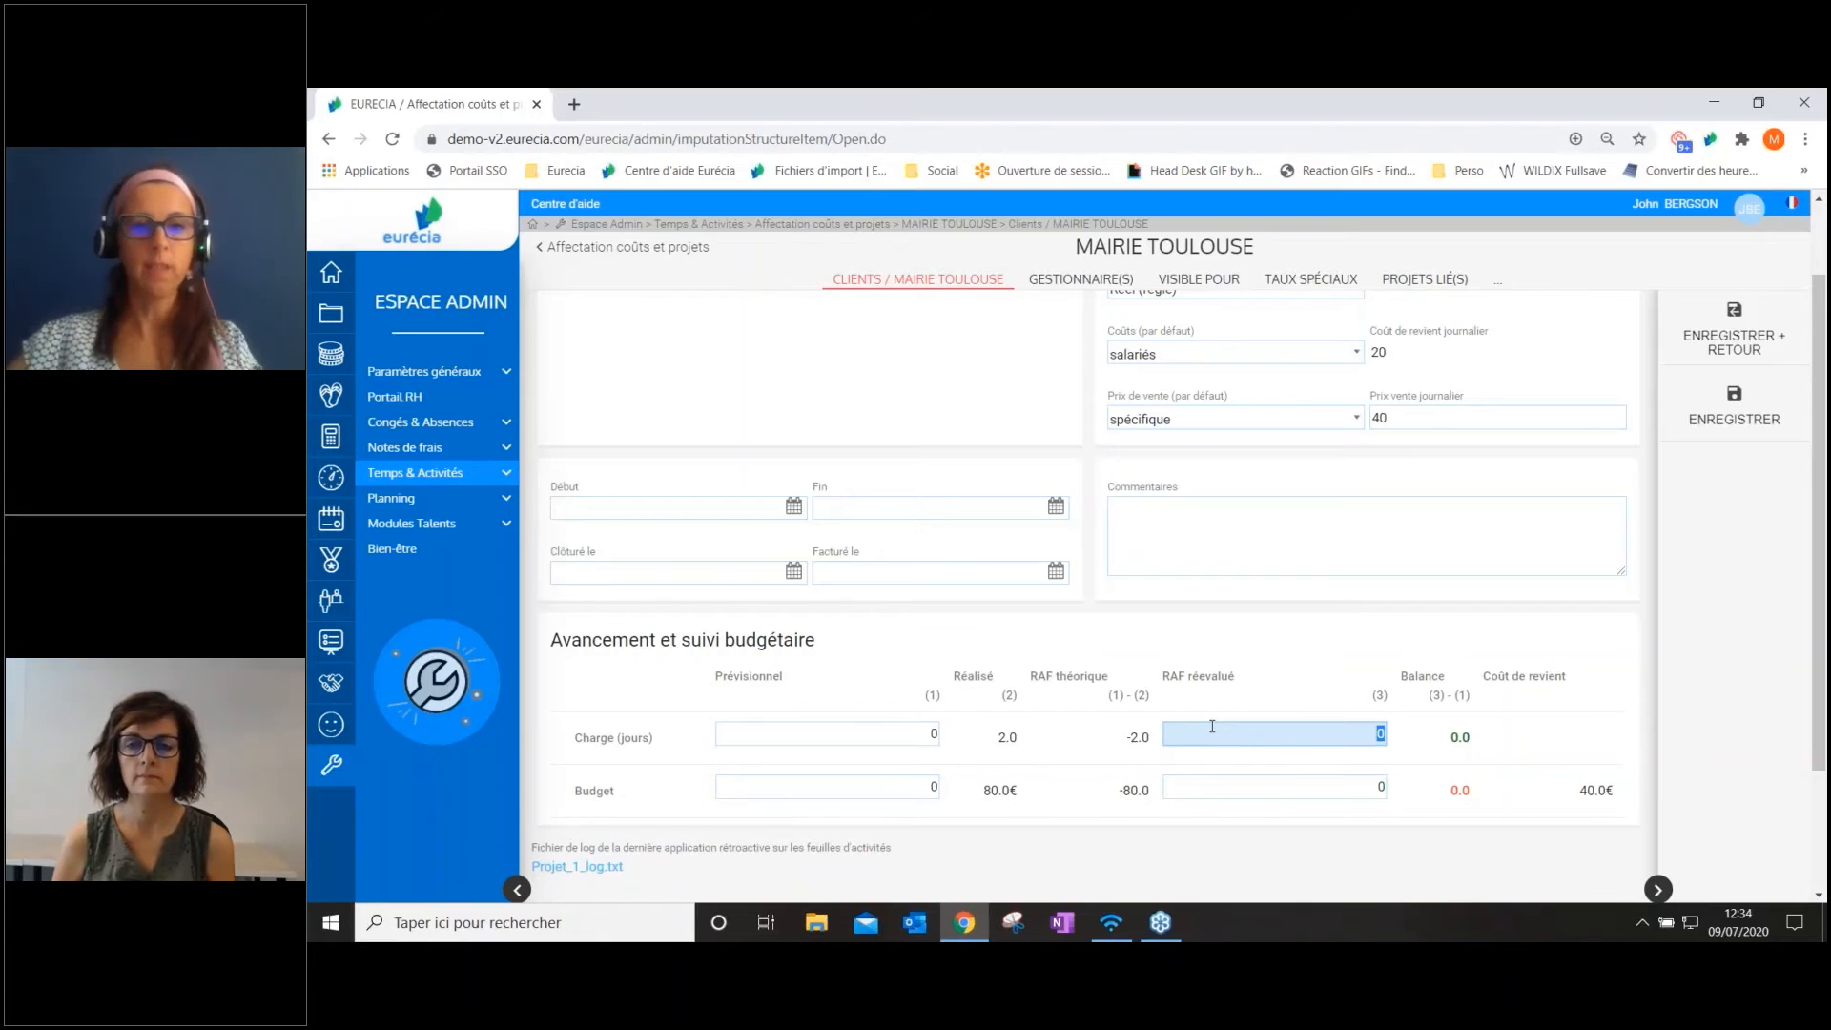
pyautogui.scroll(1, 1212, 726)
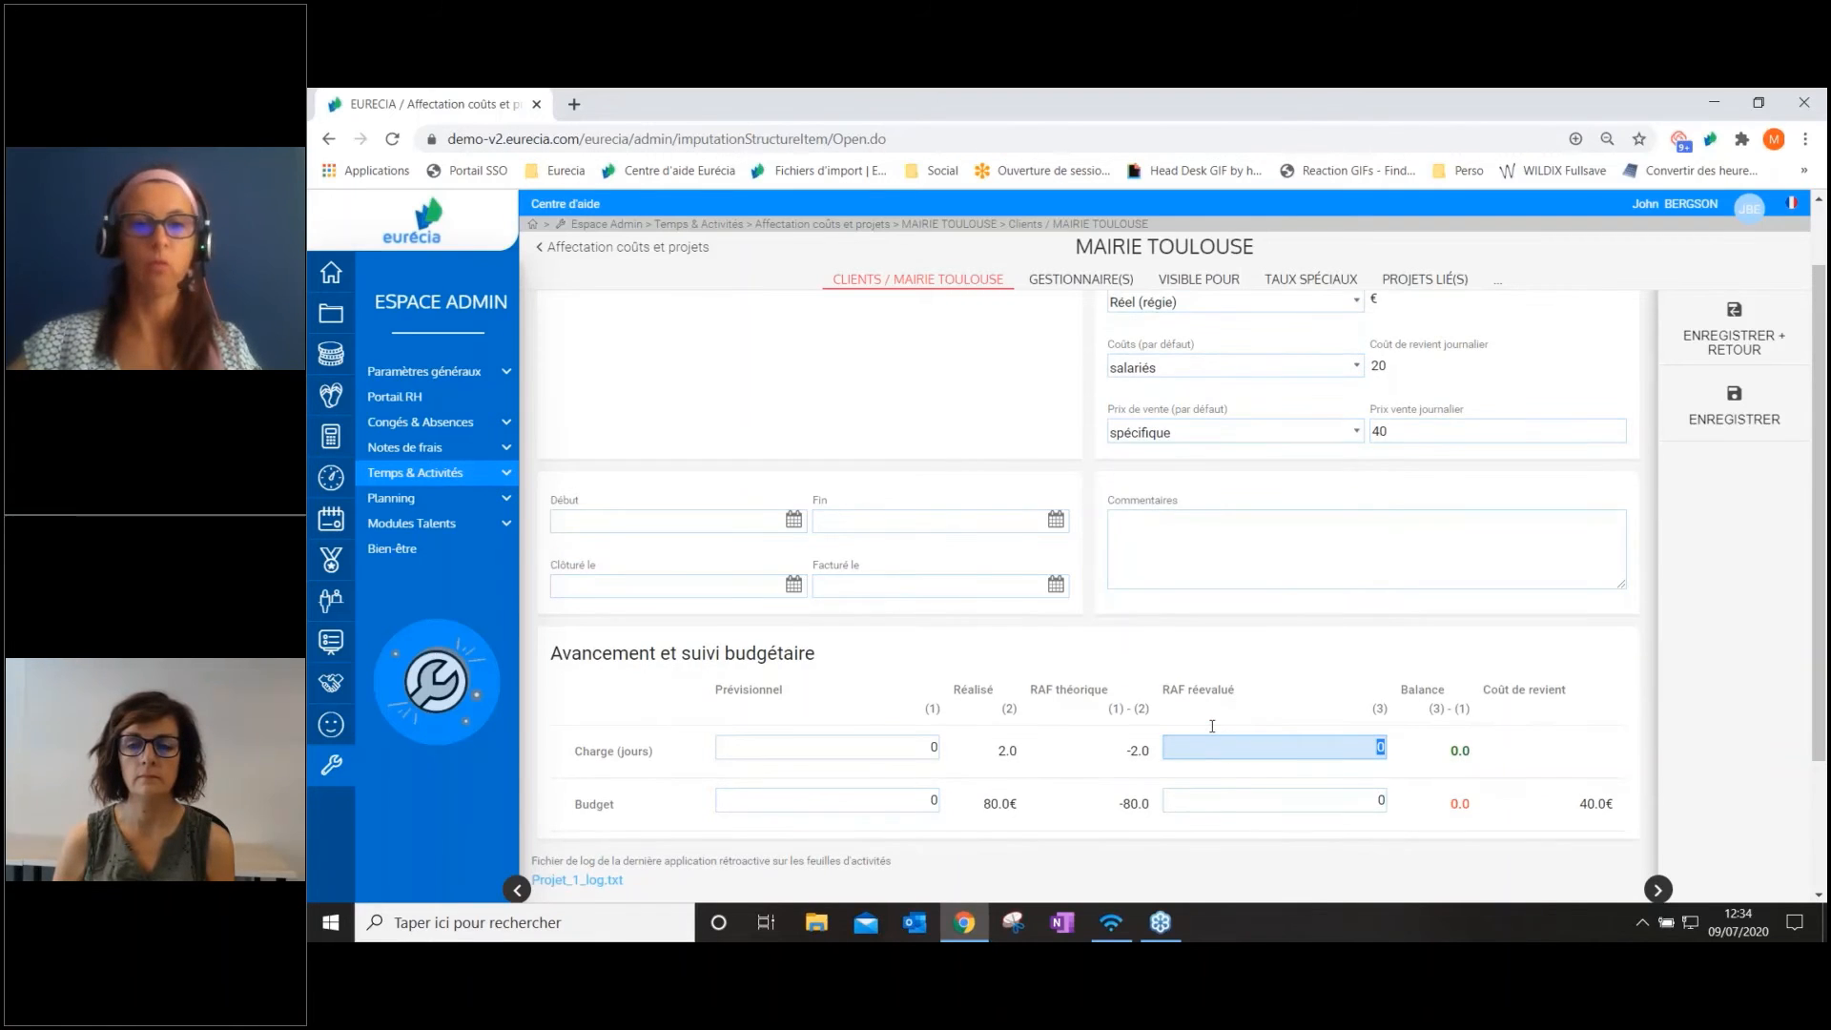
pyautogui.scroll(1, 1212, 727)
pyautogui.click(1182, 640)
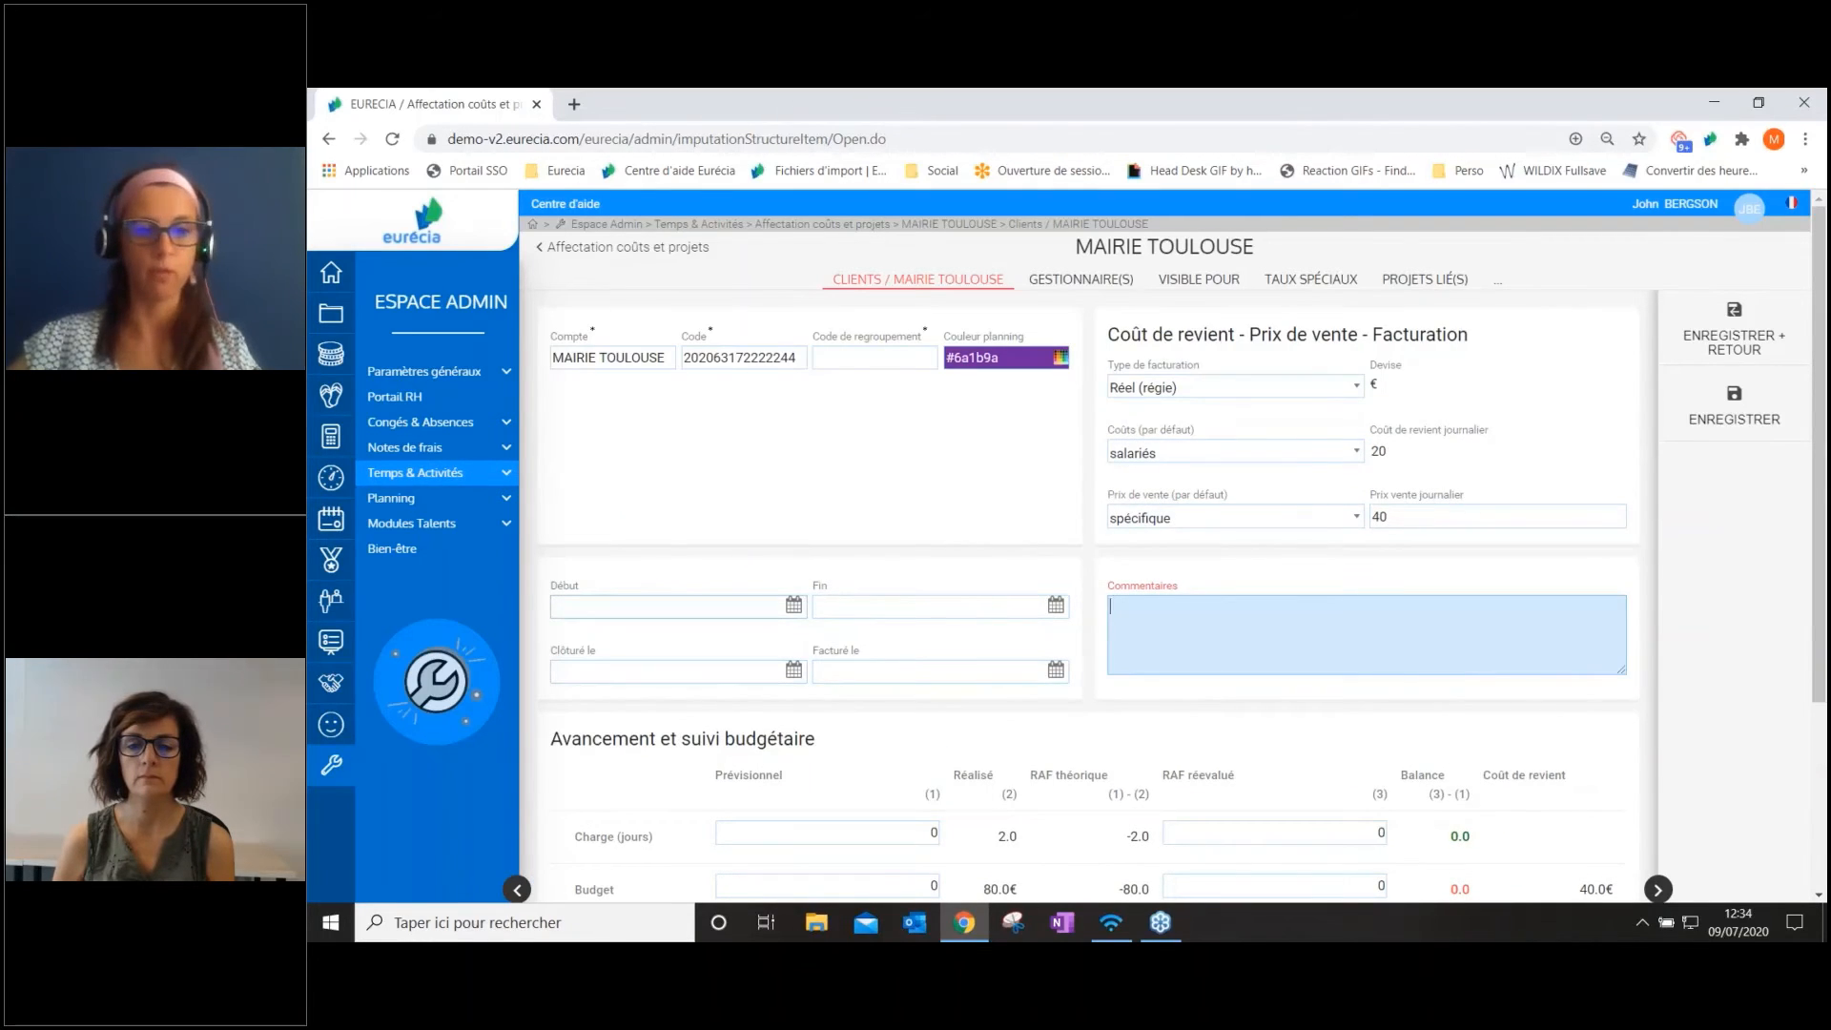
pyautogui.click(667, 606)
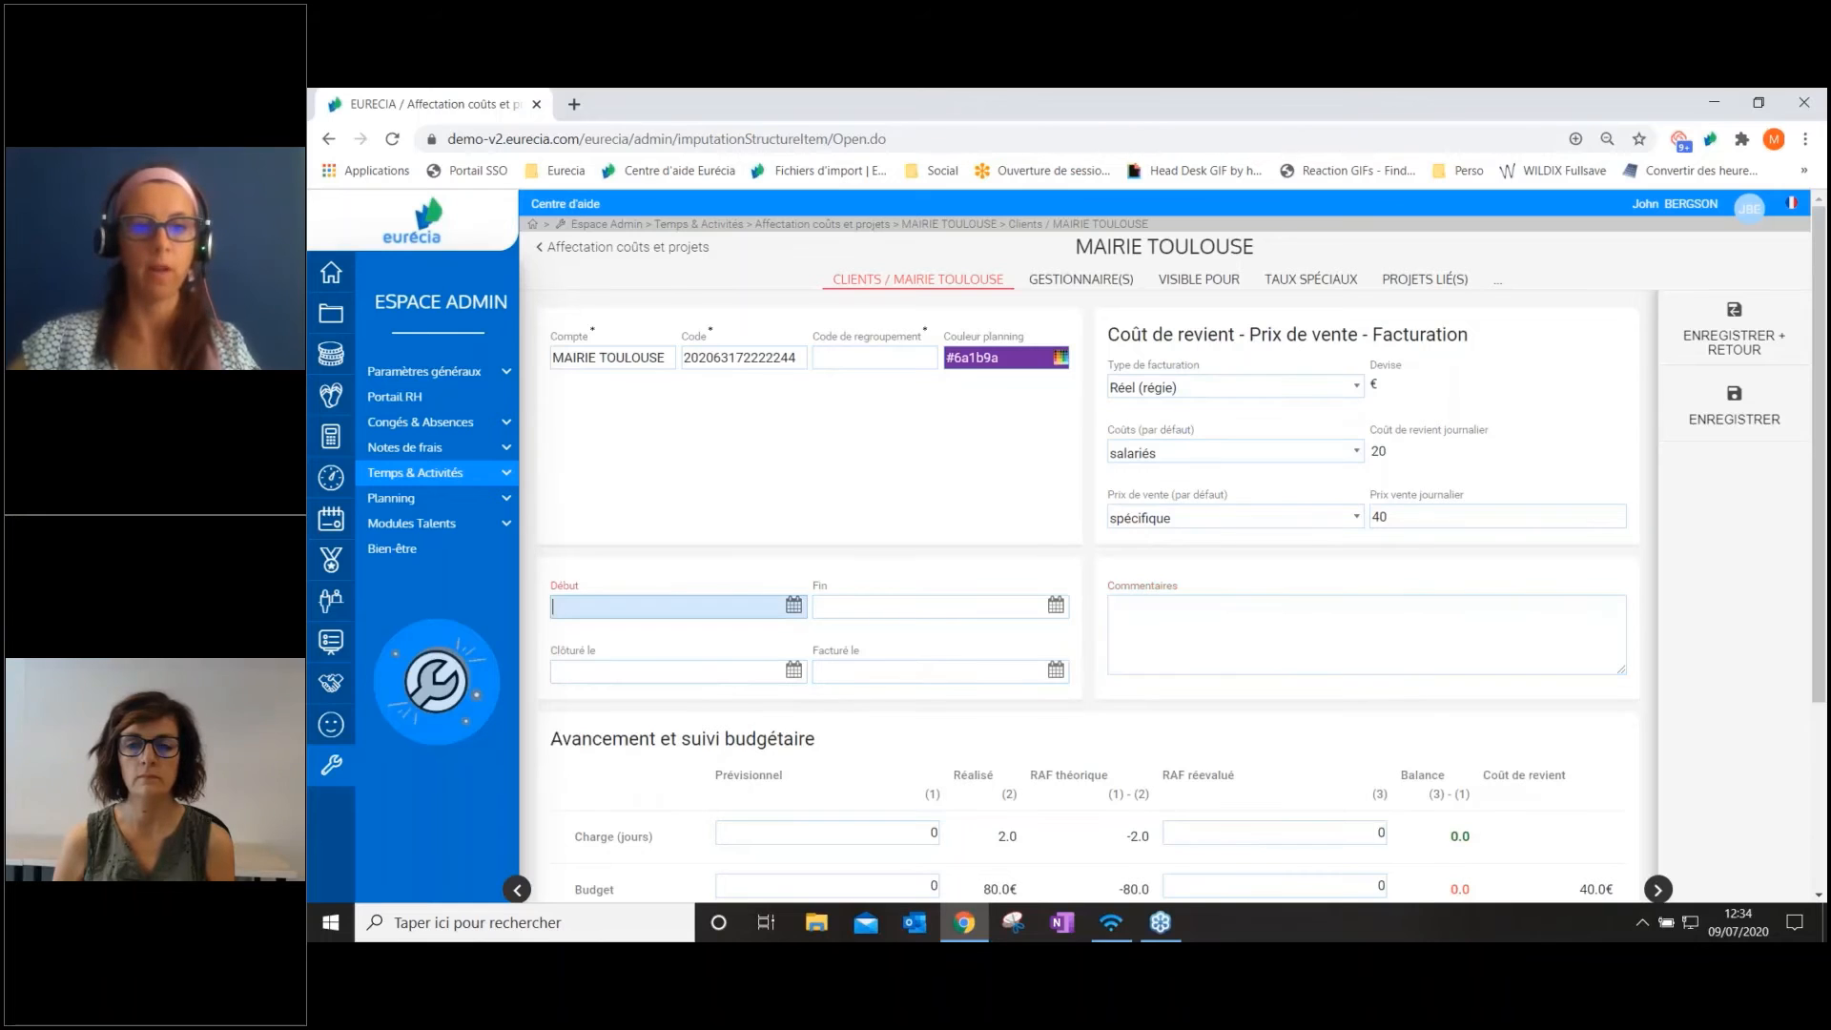
pyautogui.click(668, 557)
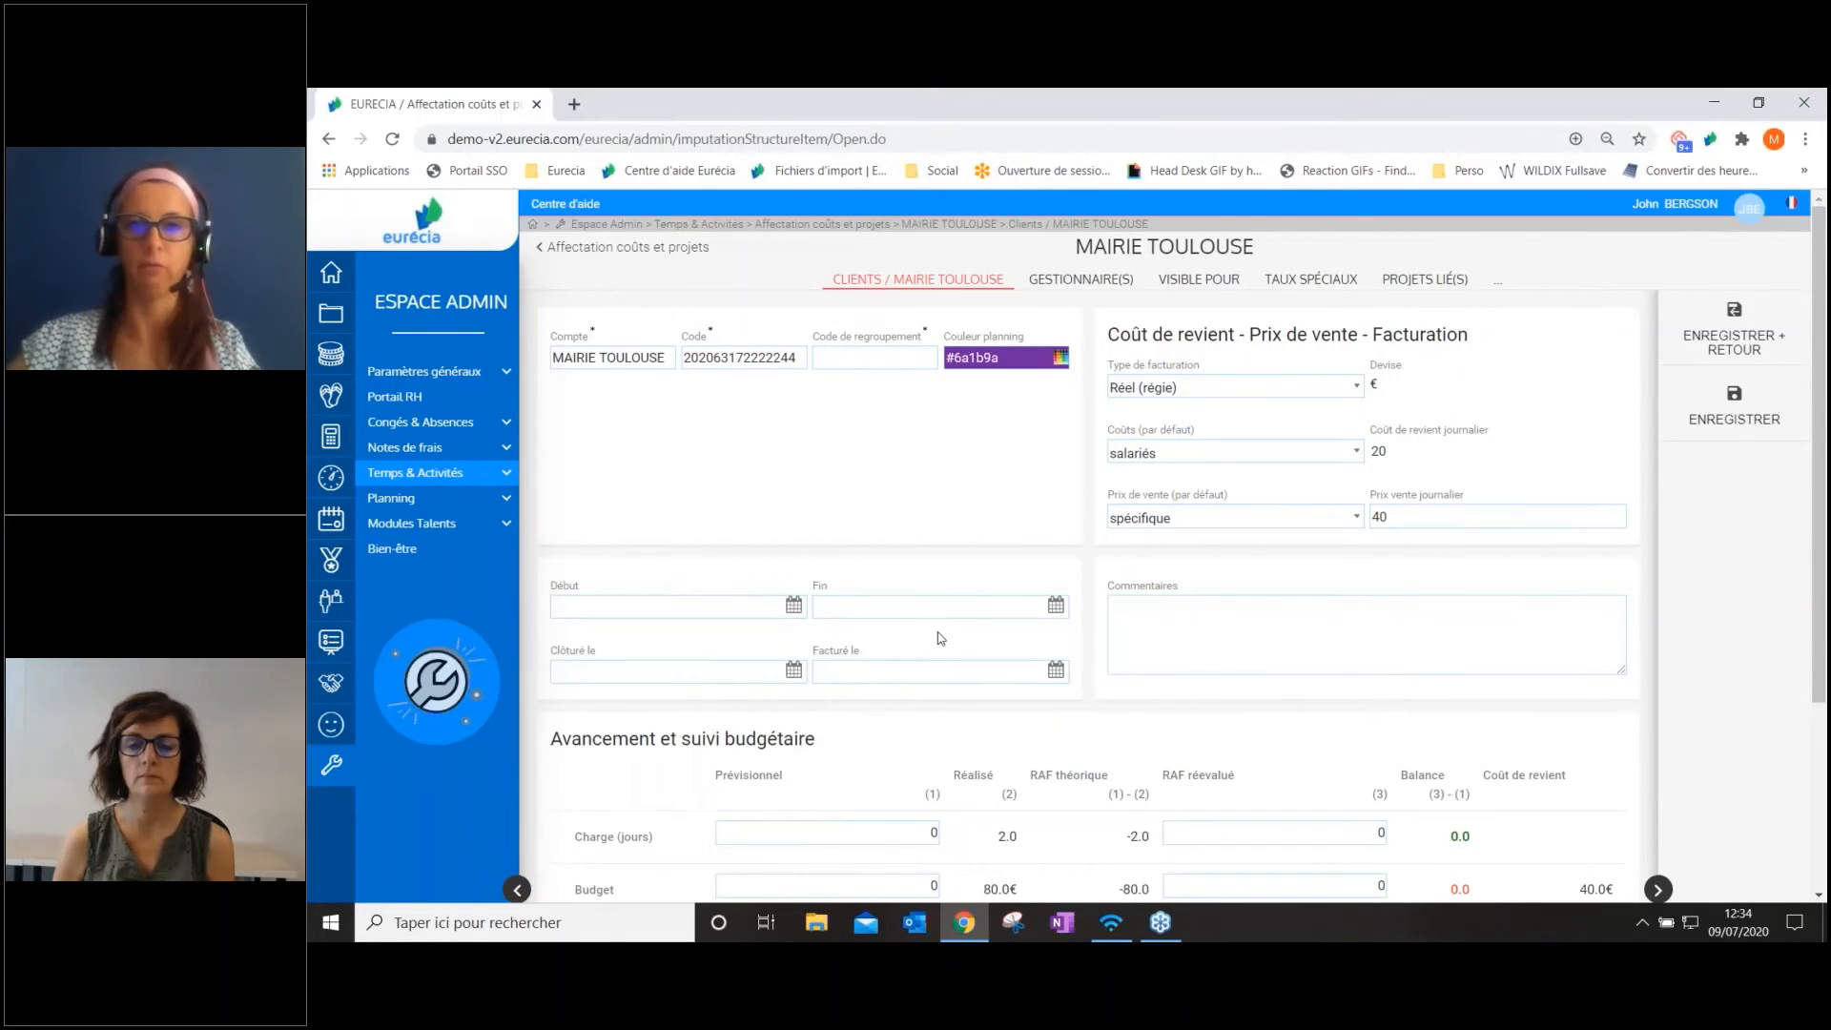
# Add a special rate to MAIRIE TOULOUSE with daily cost 20 and daily sale price 30, and save without retroactive application, returning to the accounts
pyautogui.click(1090, 280)
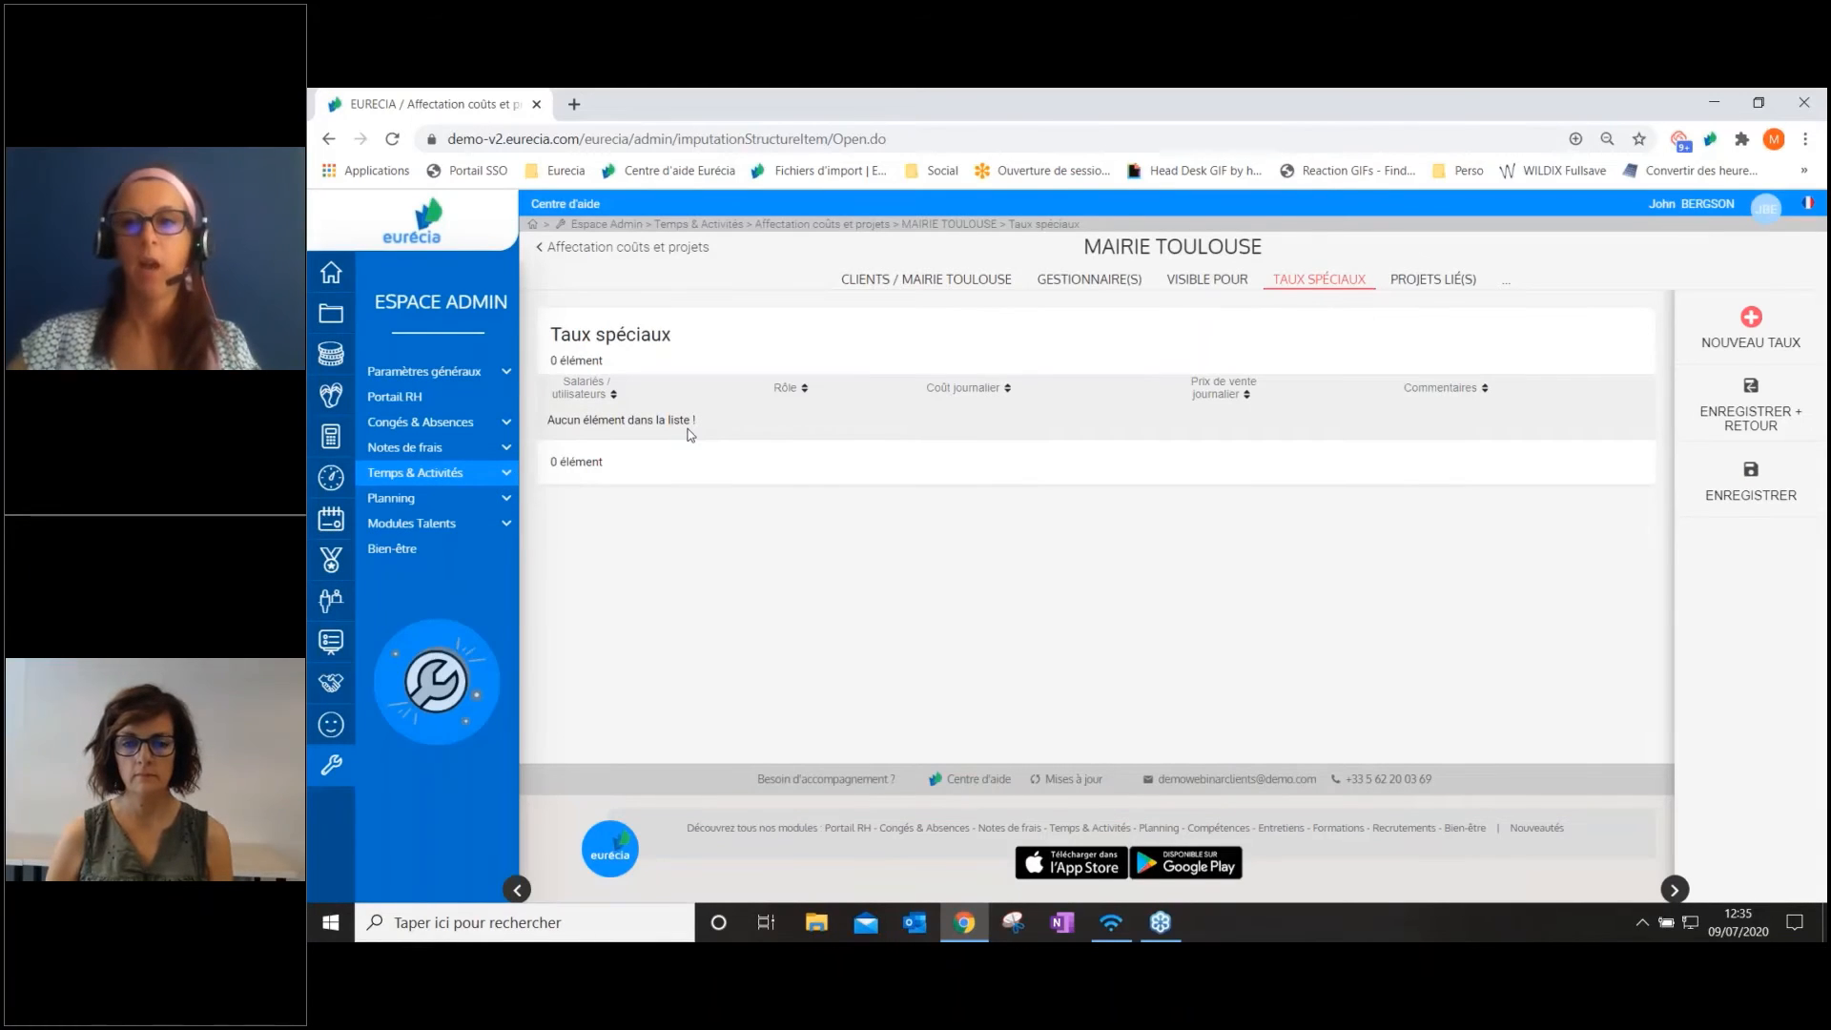
pyautogui.click(1767, 341)
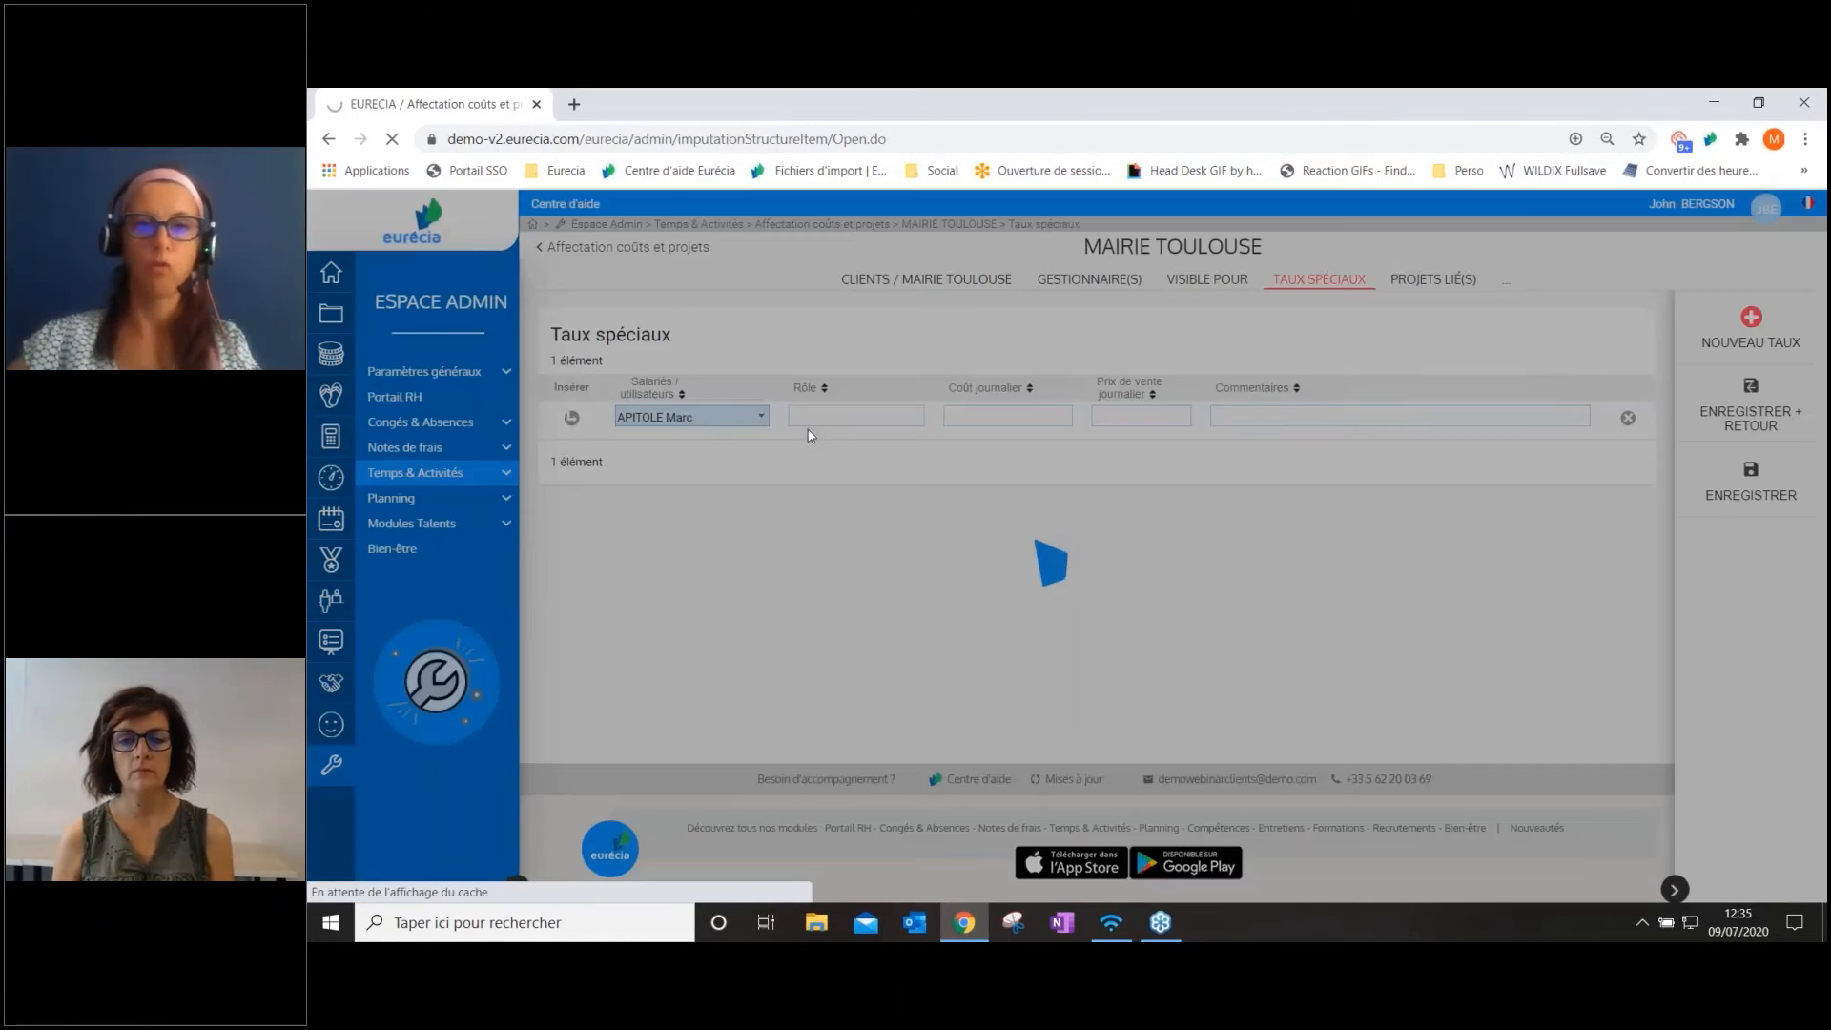
pyautogui.click(1007, 416)
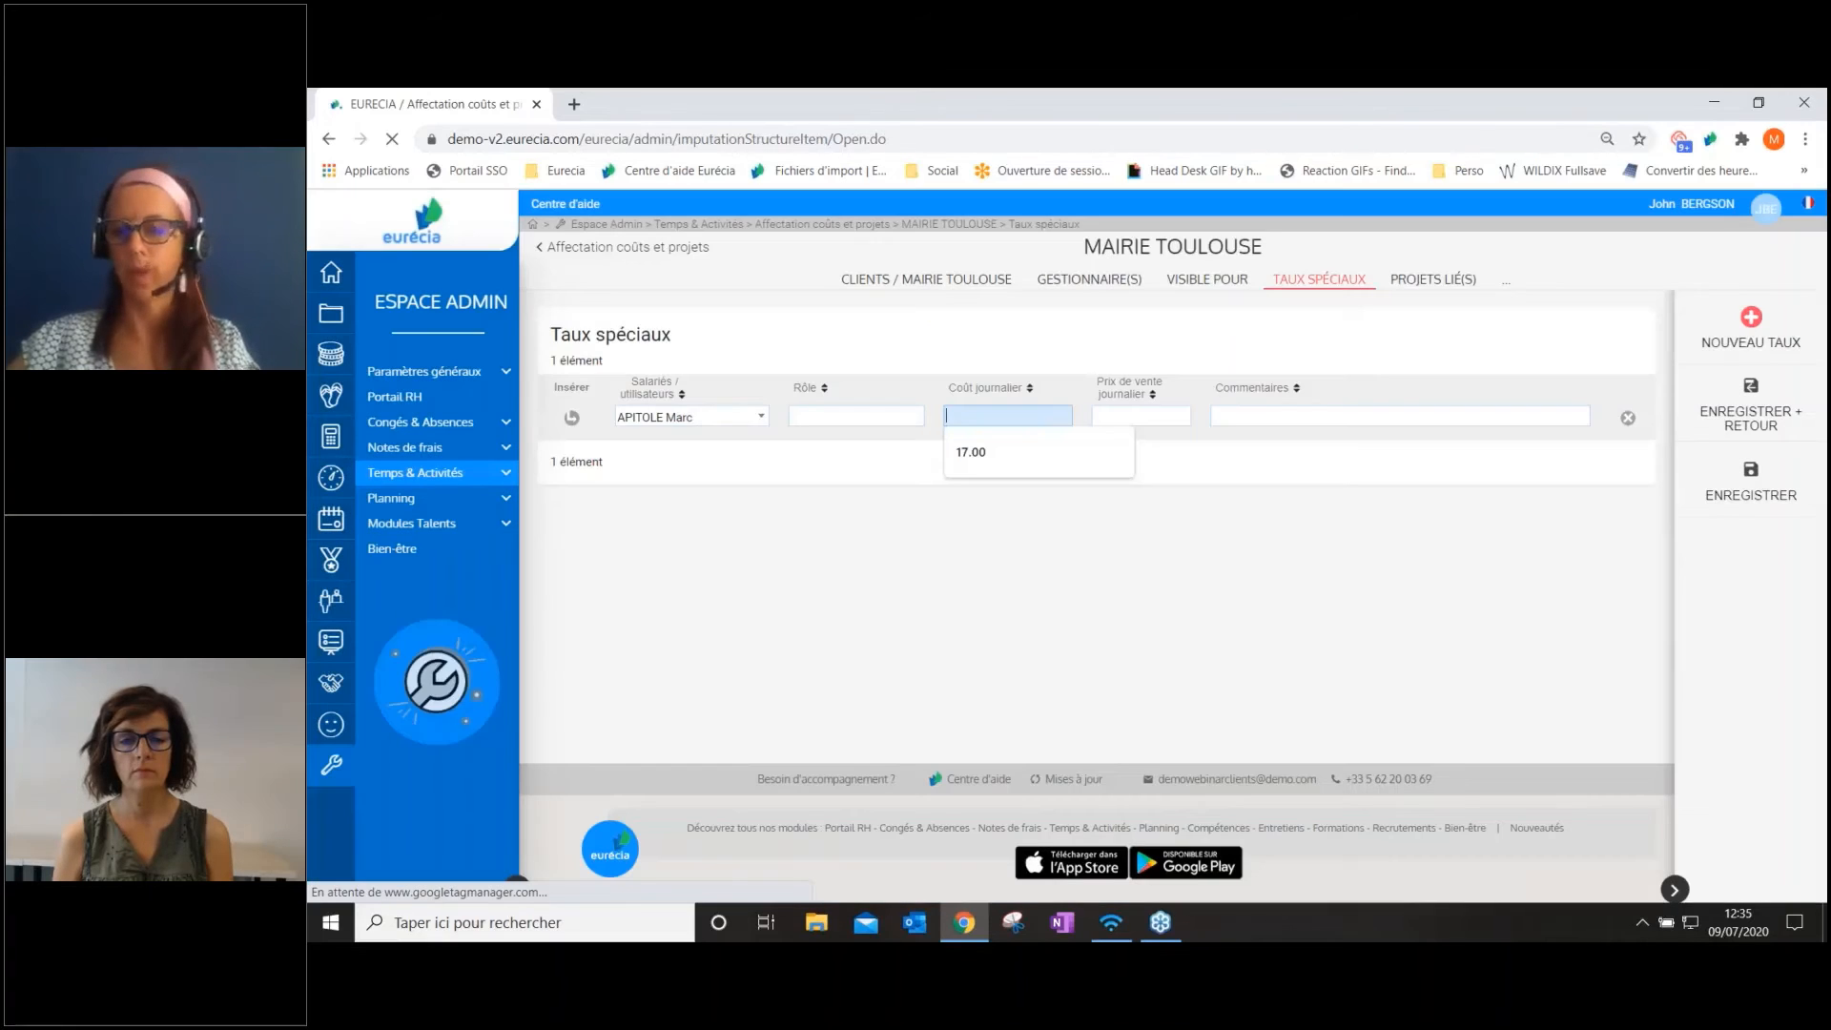
pyautogui.write('20')
pyautogui.press('Tab')
pyautogui.write('30')
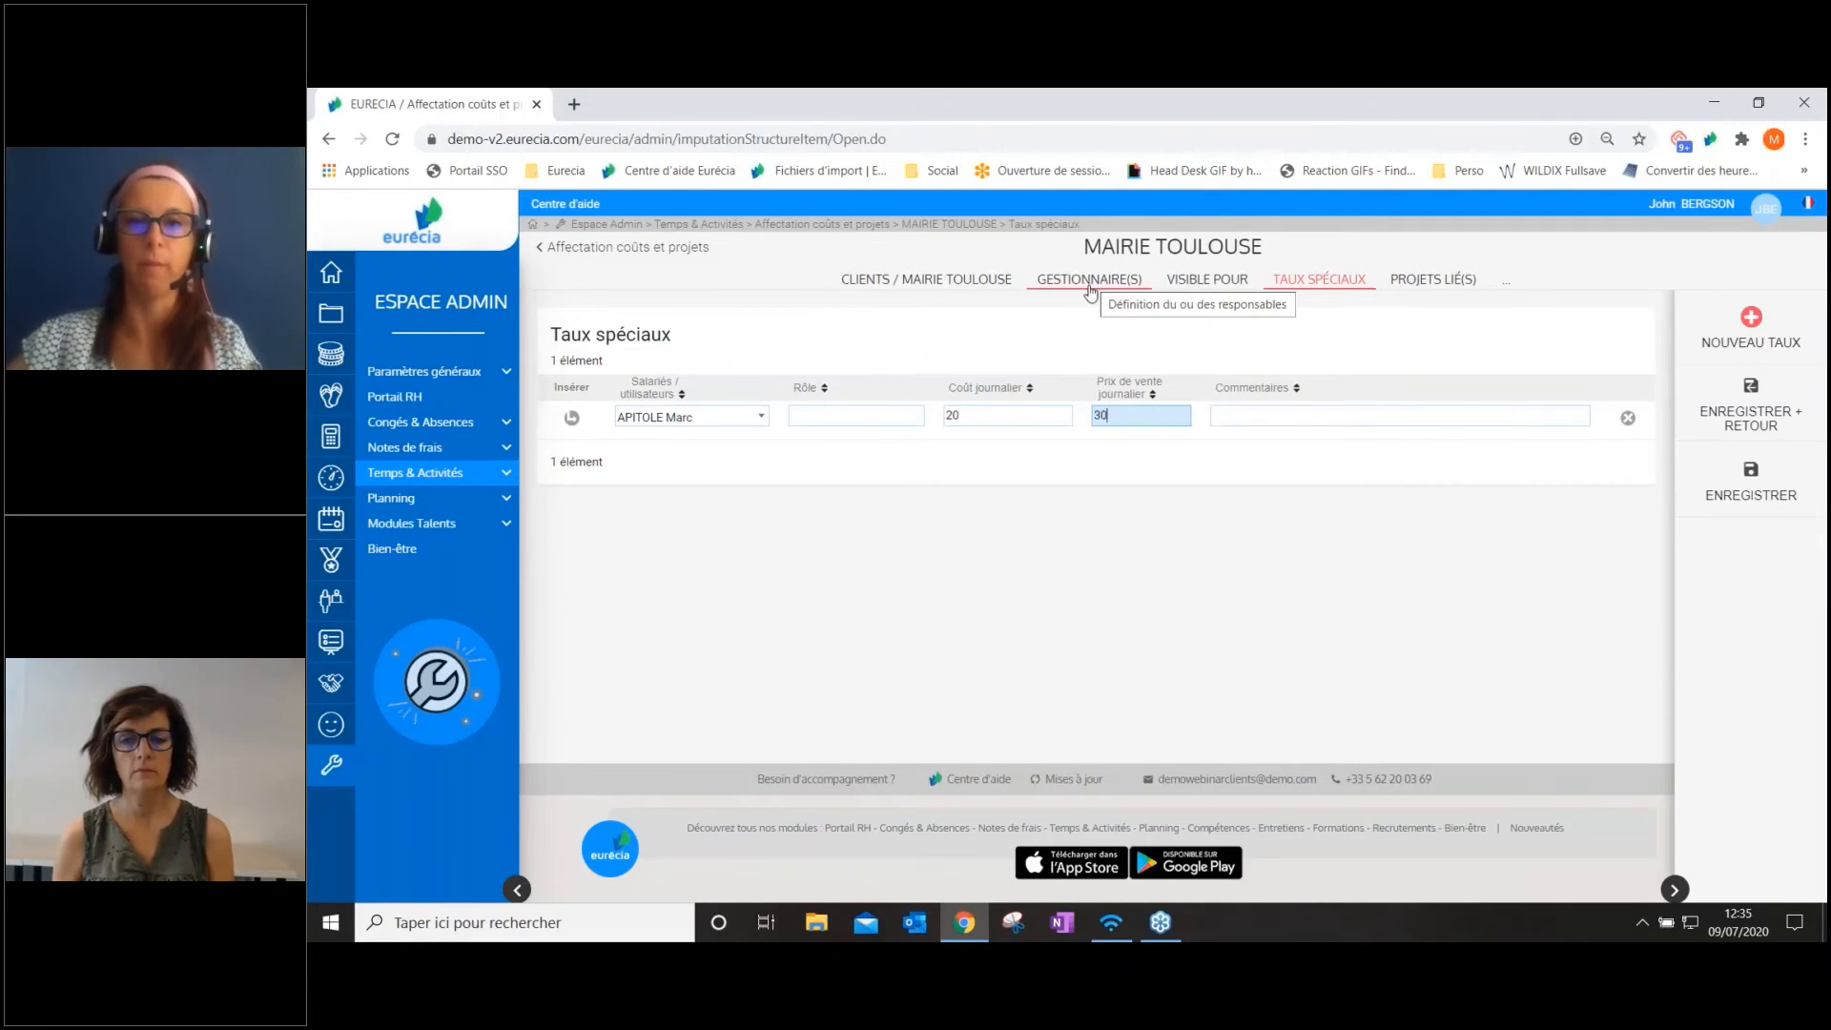
pyautogui.click(1779, 506)
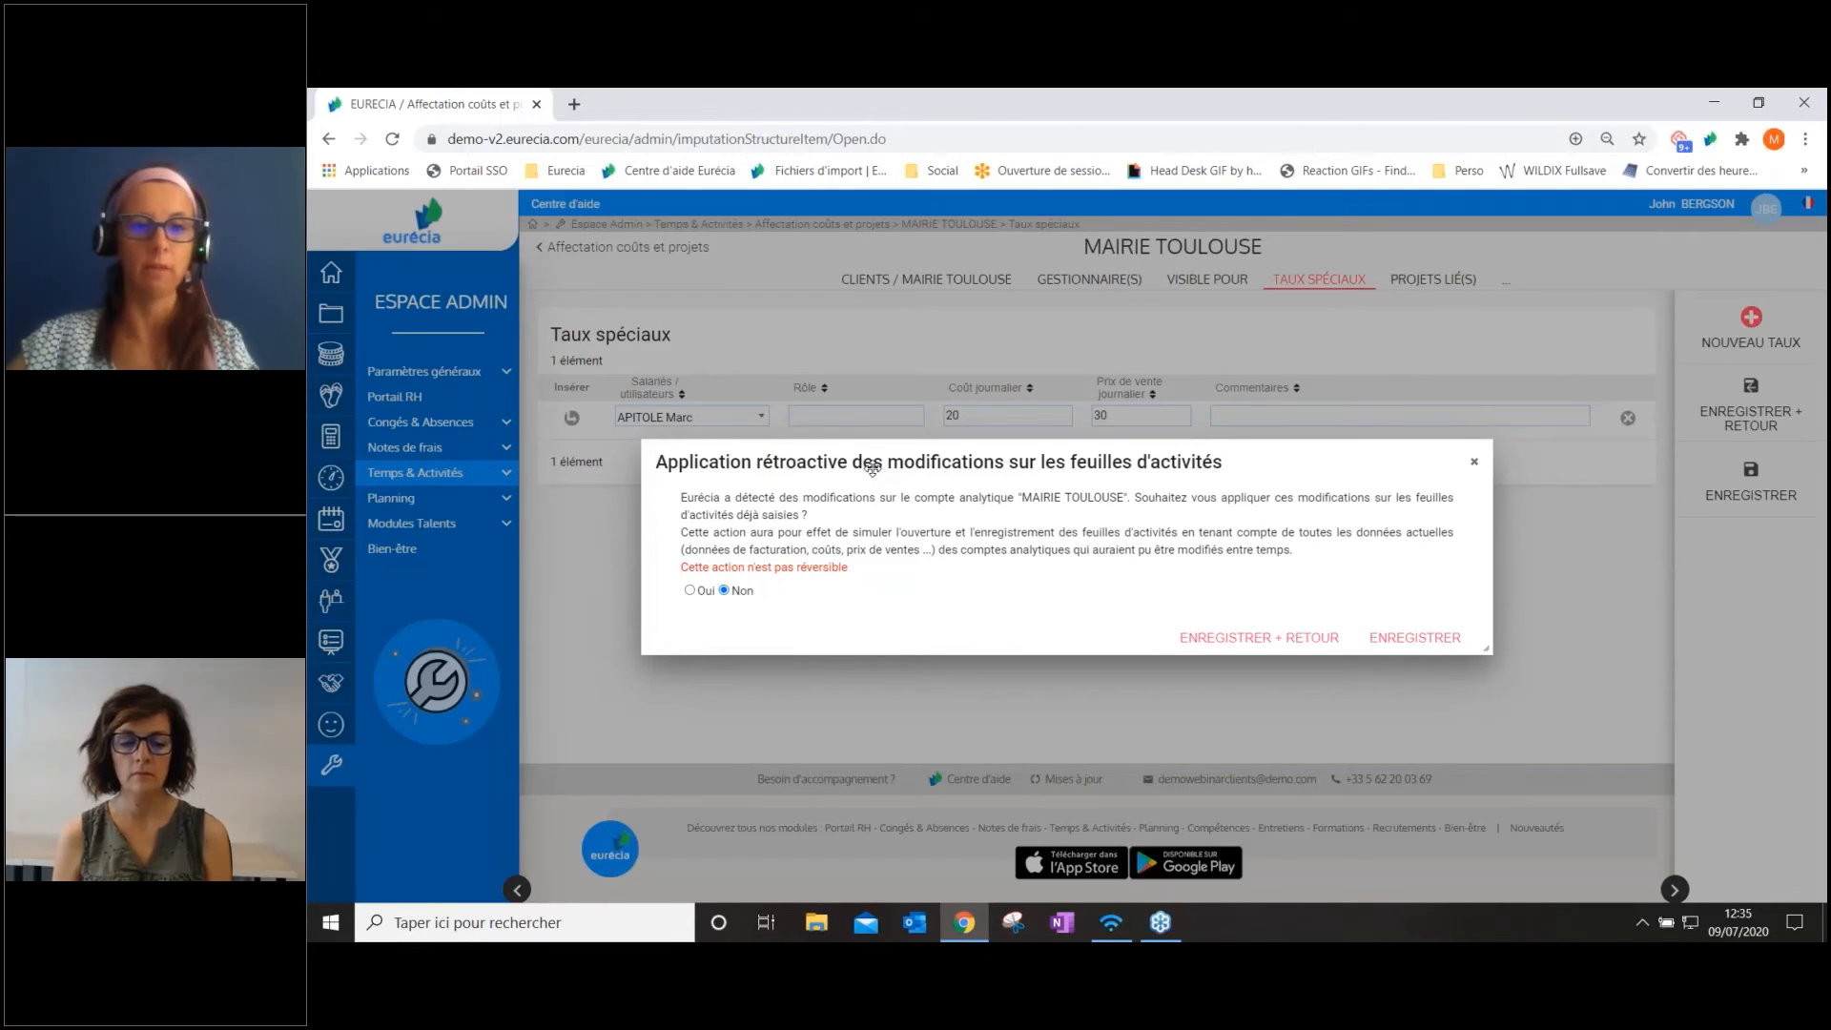
pyautogui.click(1280, 645)
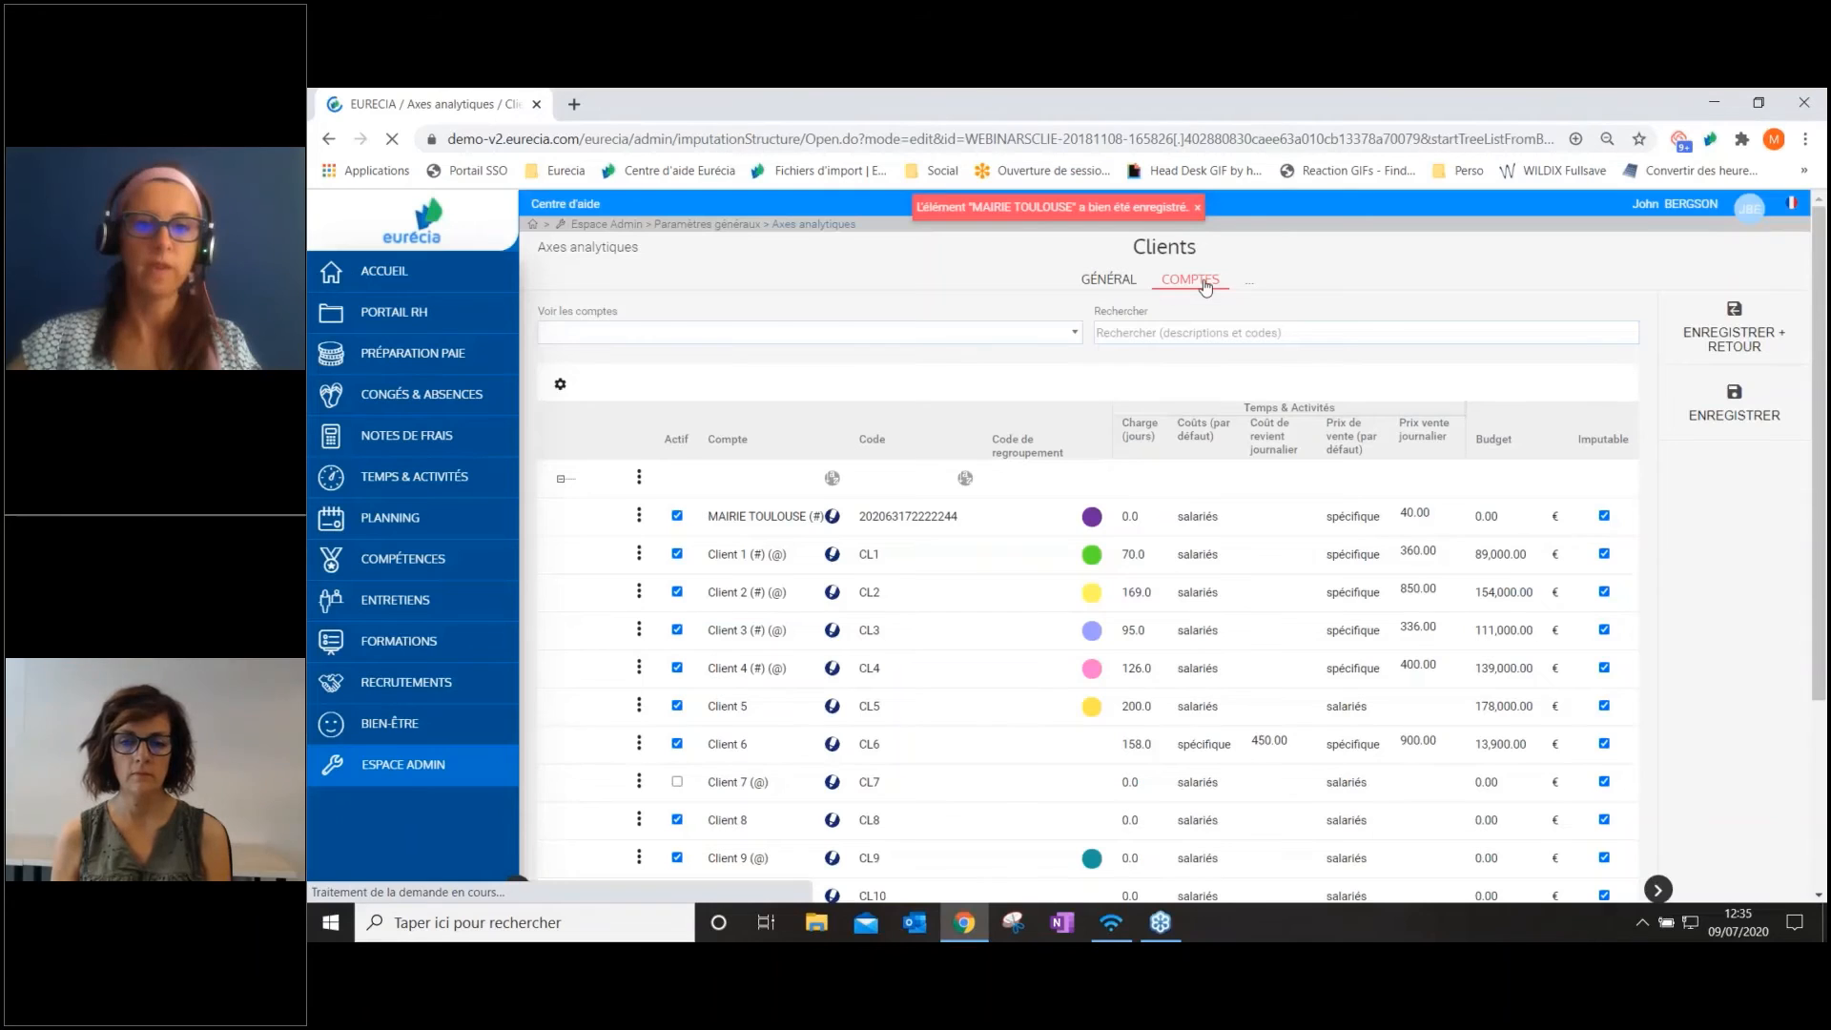
# Open the visibility settings of the MAIRIE TOULOUSE account and group the employees by structure
pyautogui.click(833, 517)
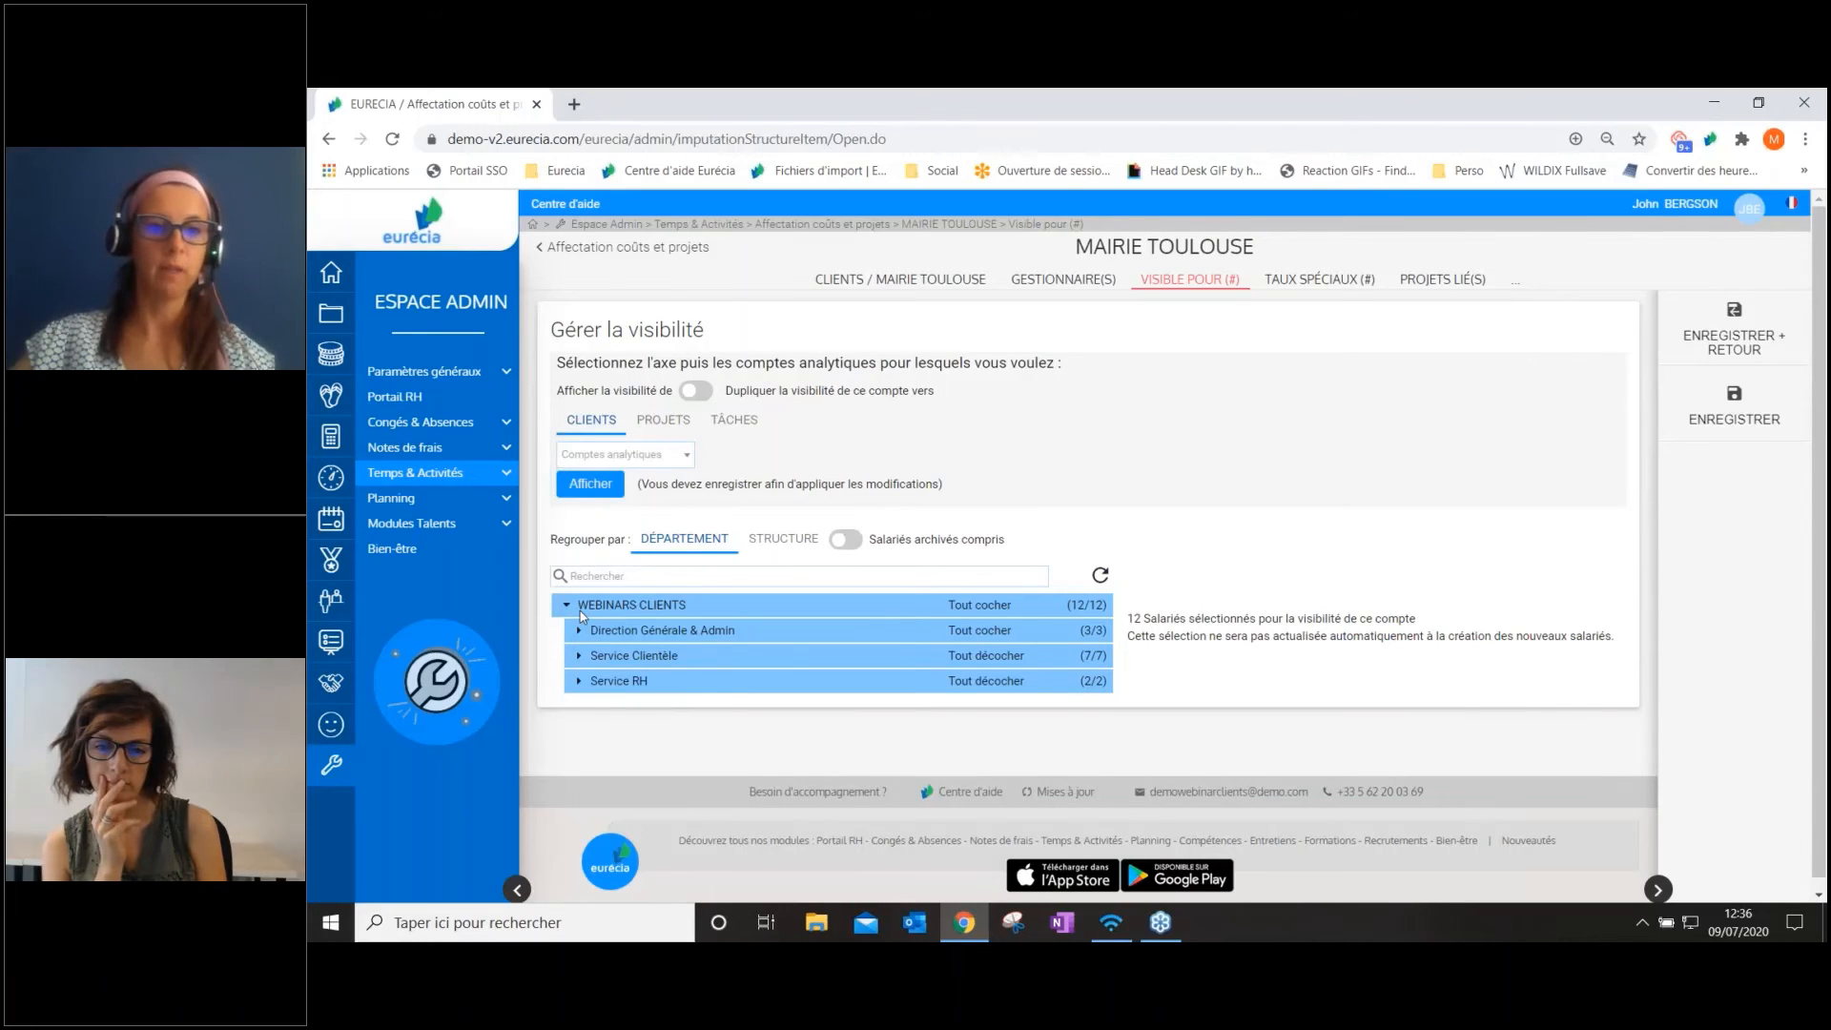
pyautogui.click(782, 541)
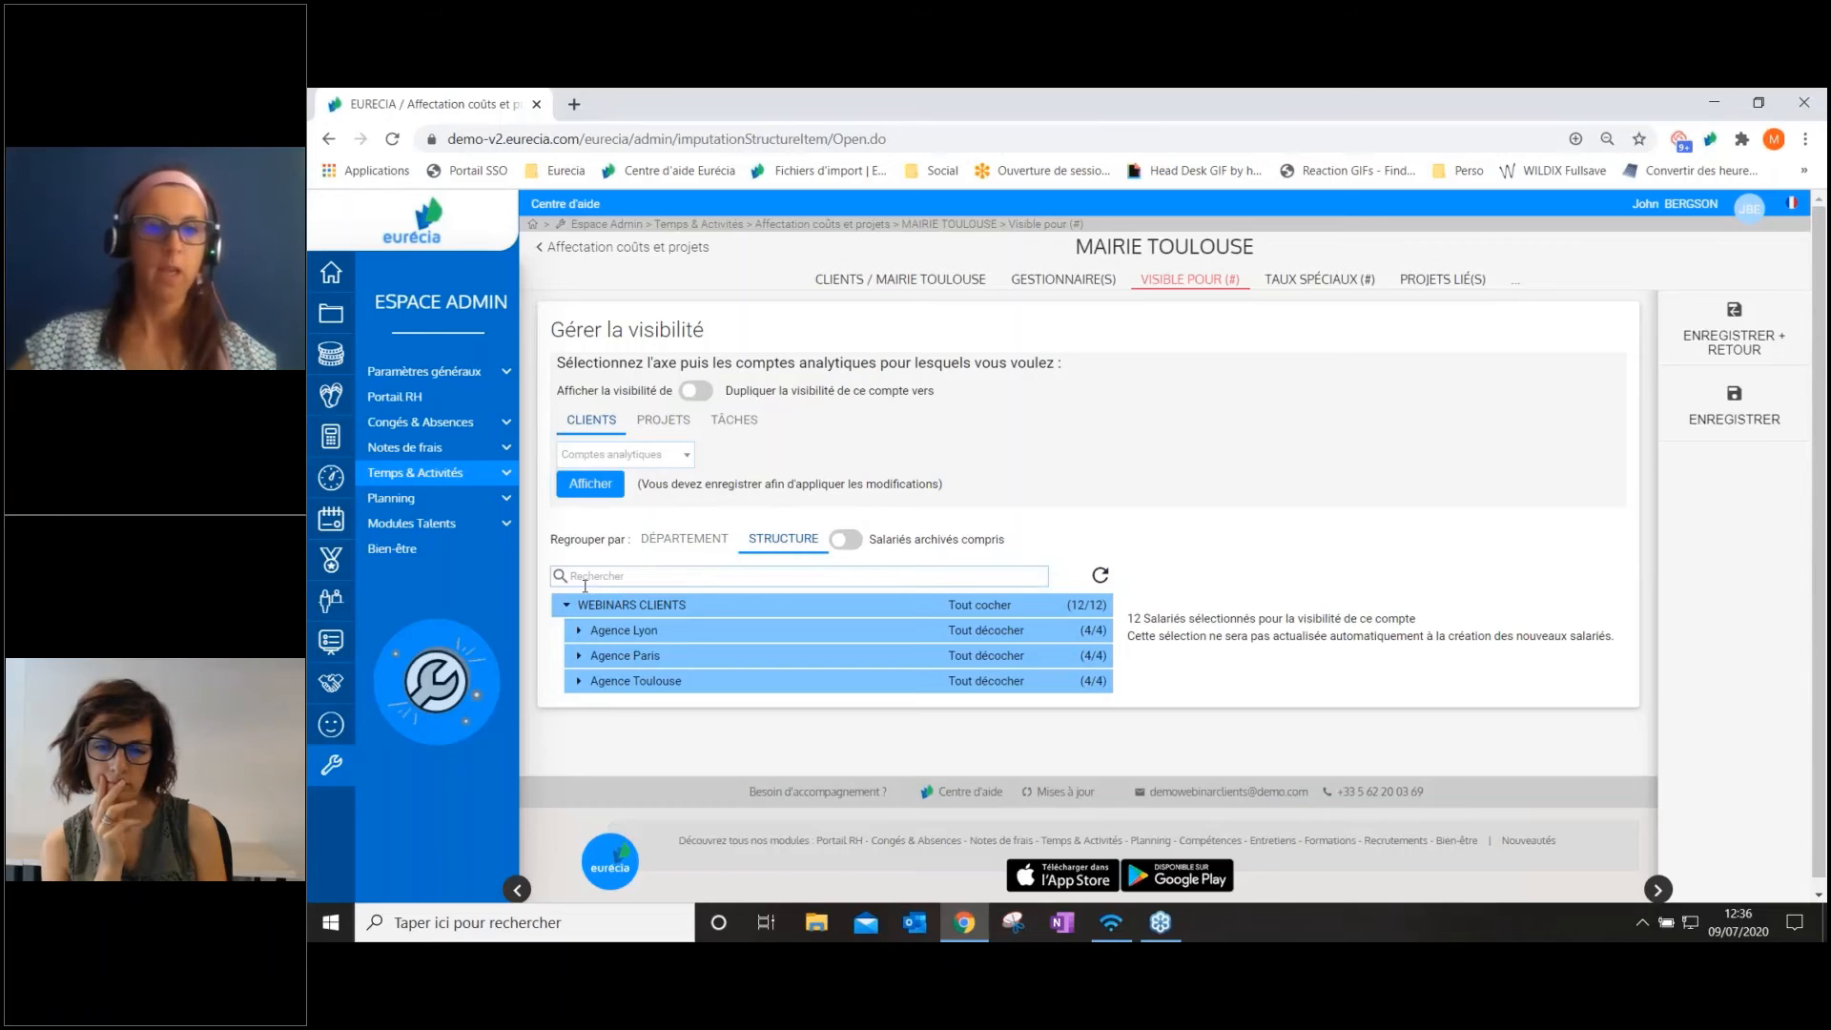
# Expand the three agencies and deselect the last two employees of Agence Paris and the middle two of Agence Toulouse
pyautogui.click(721, 615)
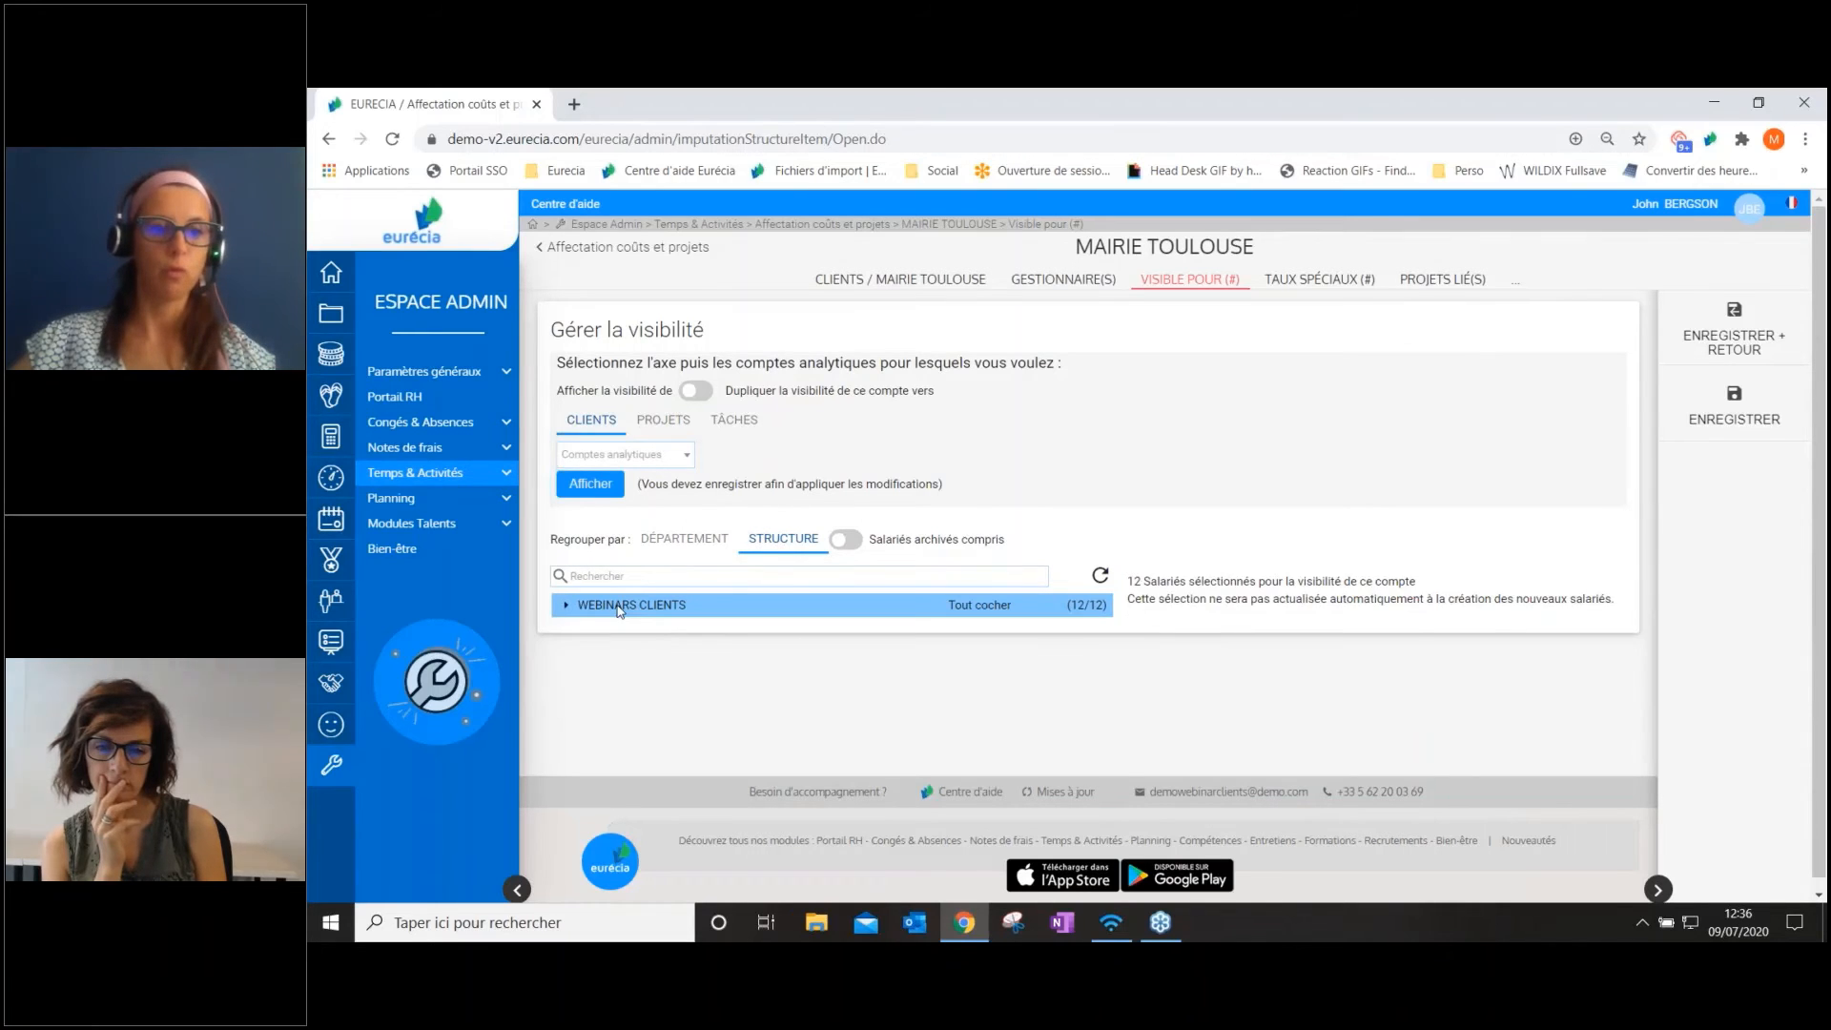
pyautogui.click(722, 615)
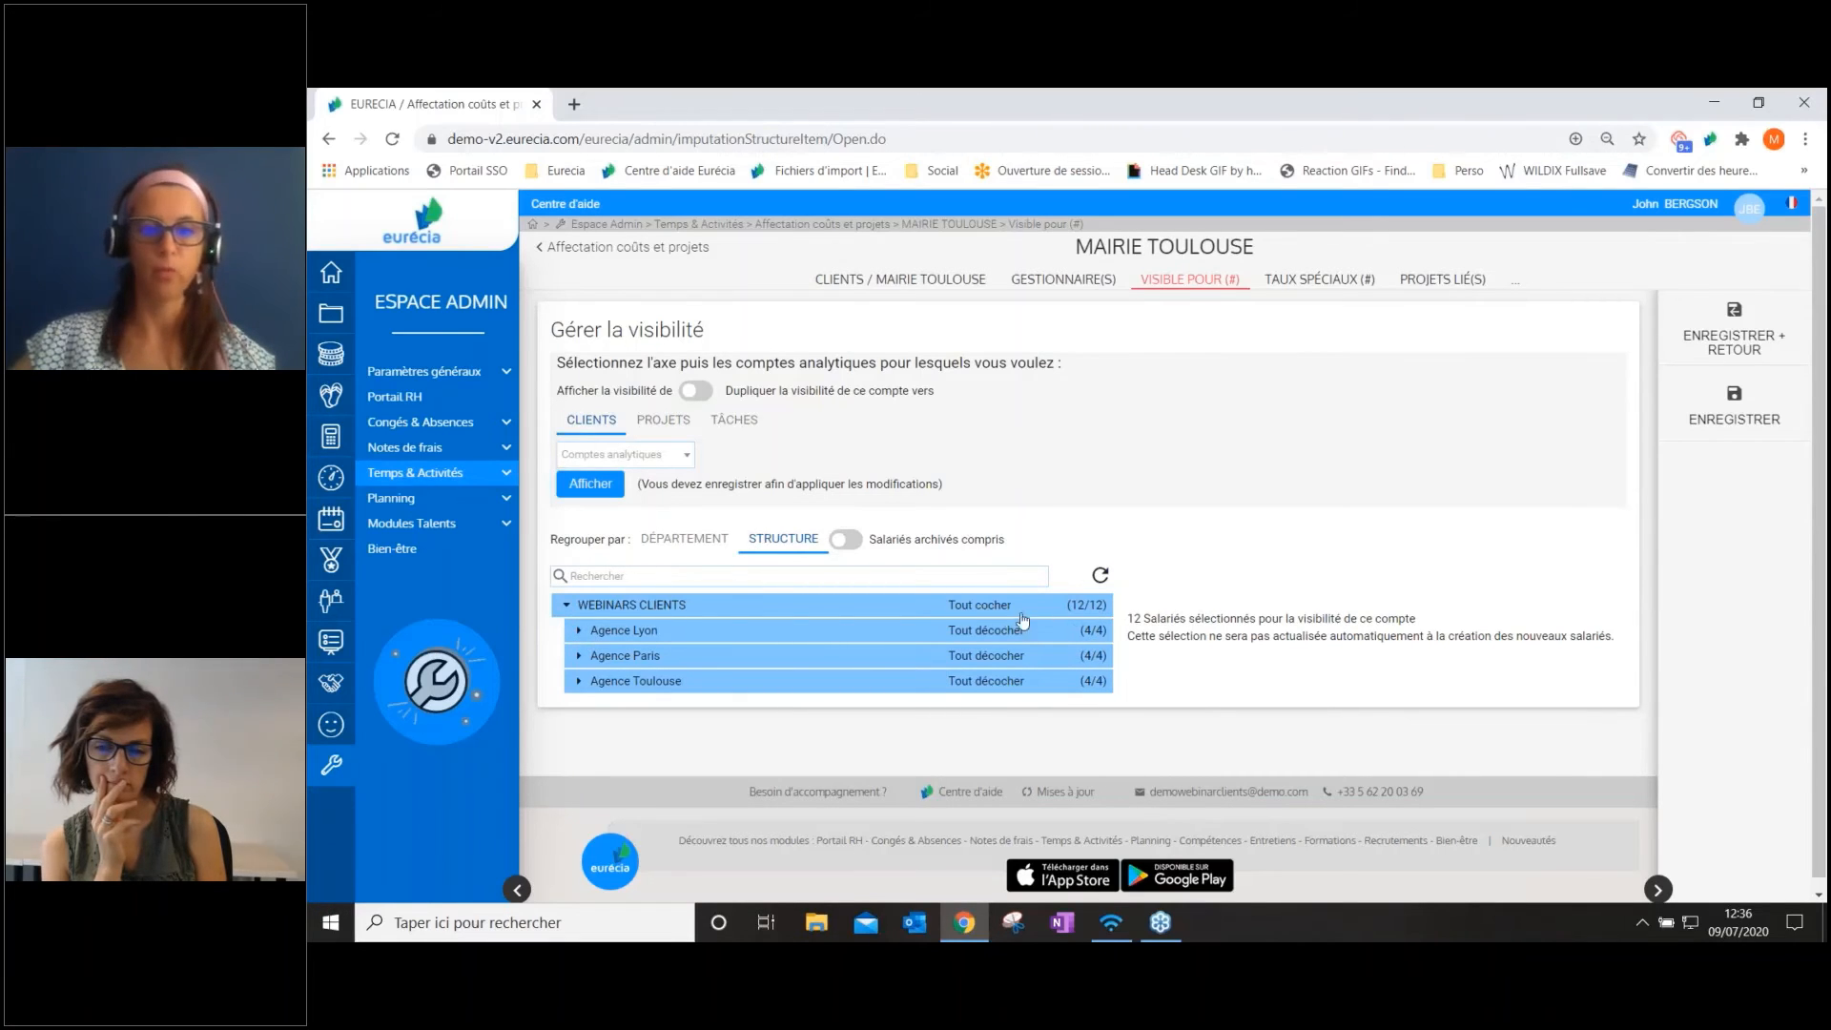
pyautogui.click(626, 633)
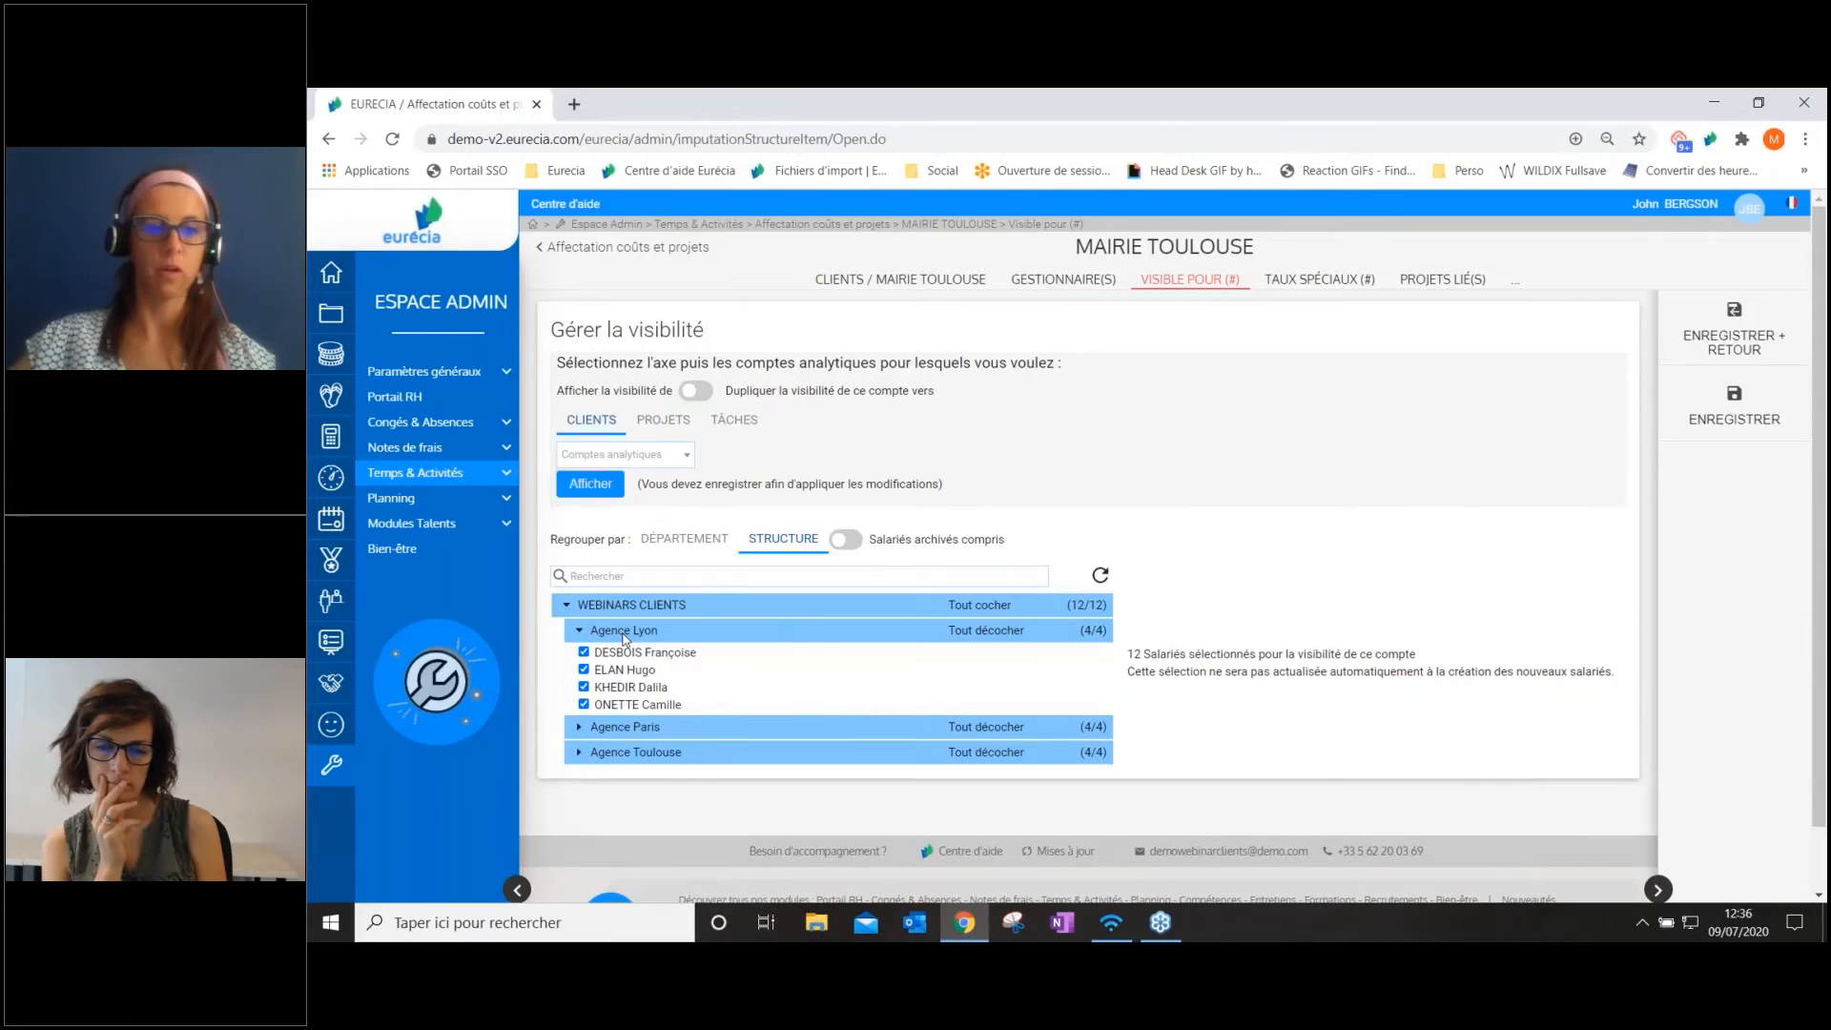
pyautogui.scroll(-1, 625, 638)
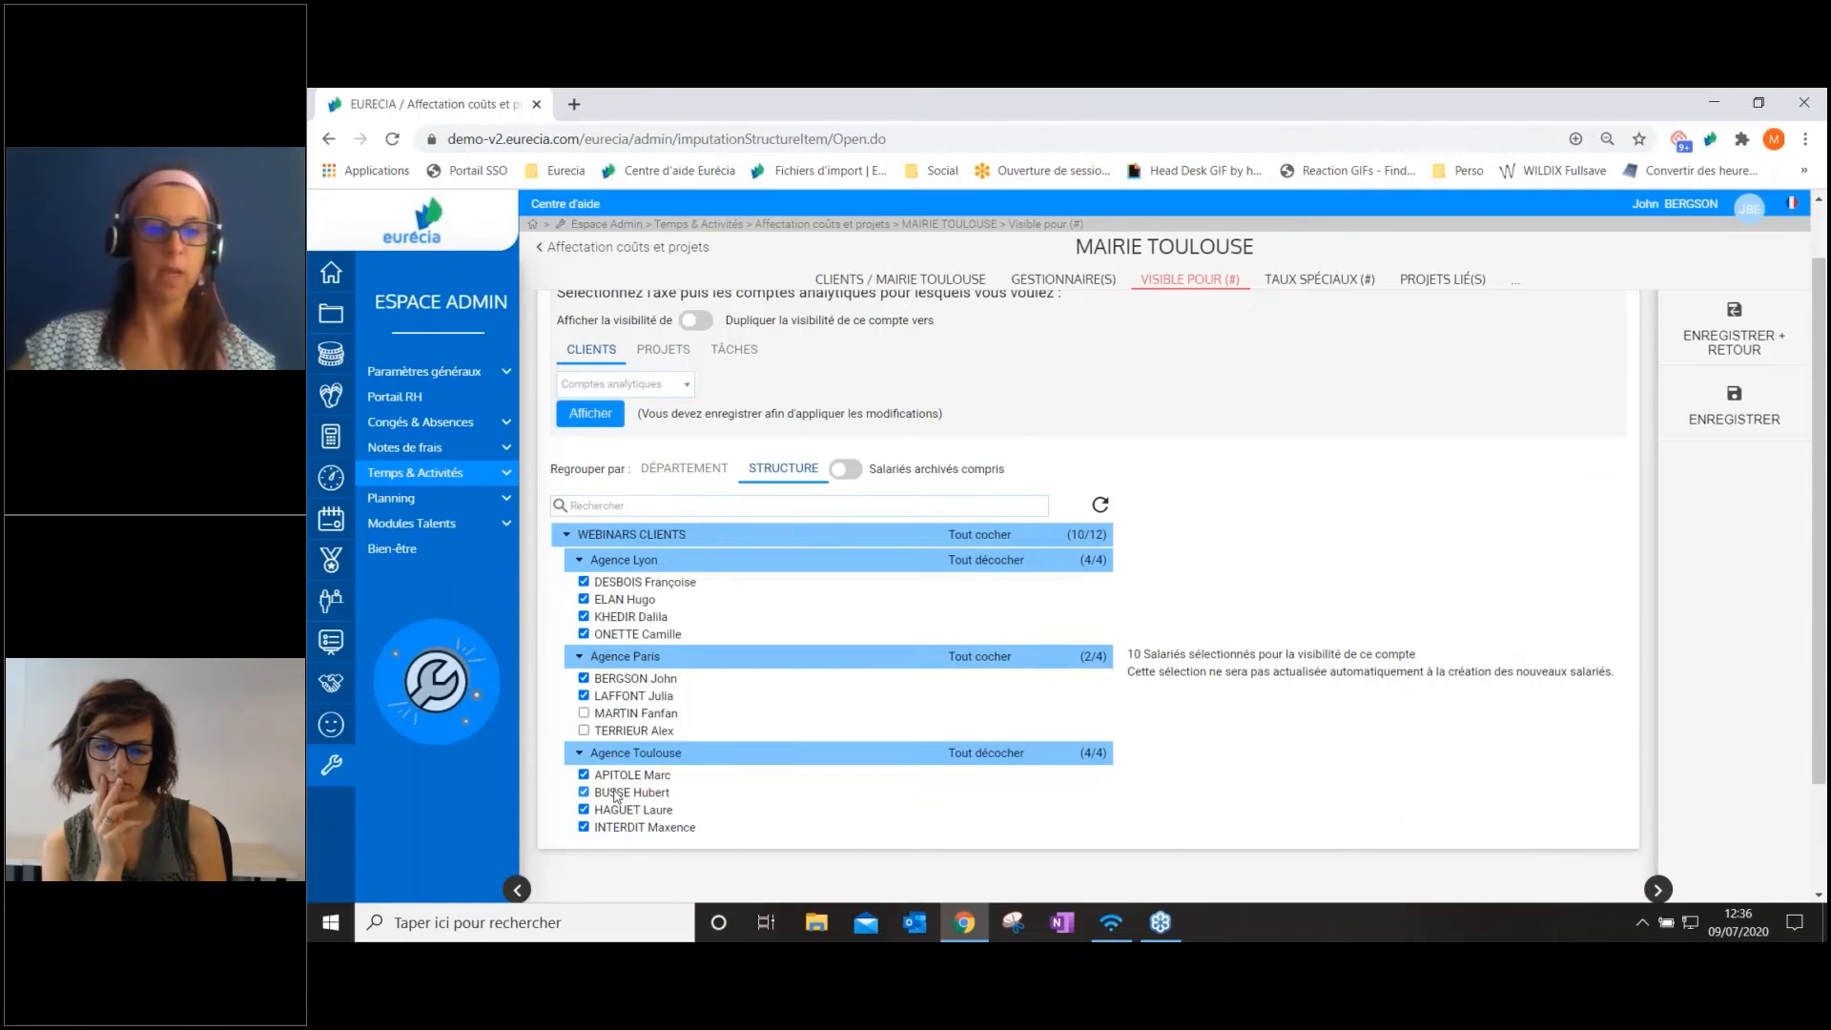
pyautogui.click(615, 794)
pyautogui.click(615, 811)
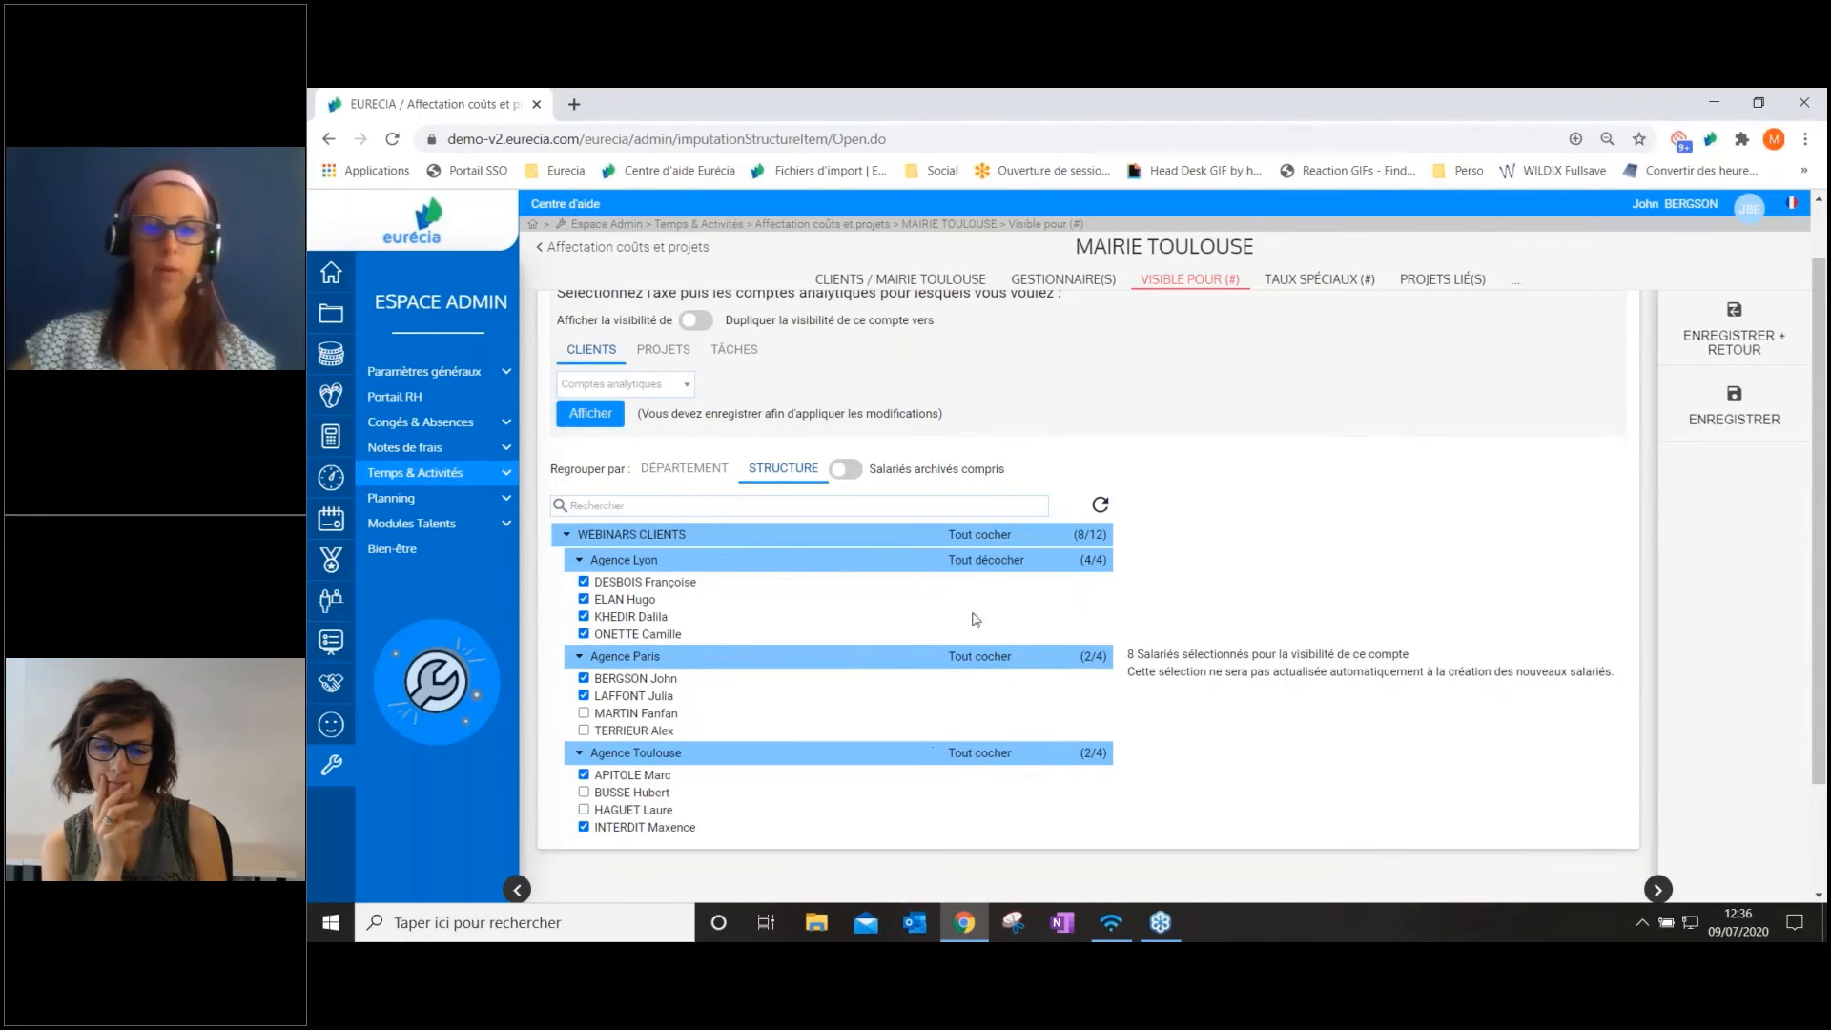
# Deselect and reselect all Agence Lyon employees, select all Agence Paris employees, and save the MAIRIE TOULOUSE visibility
pyautogui.click(987, 561)
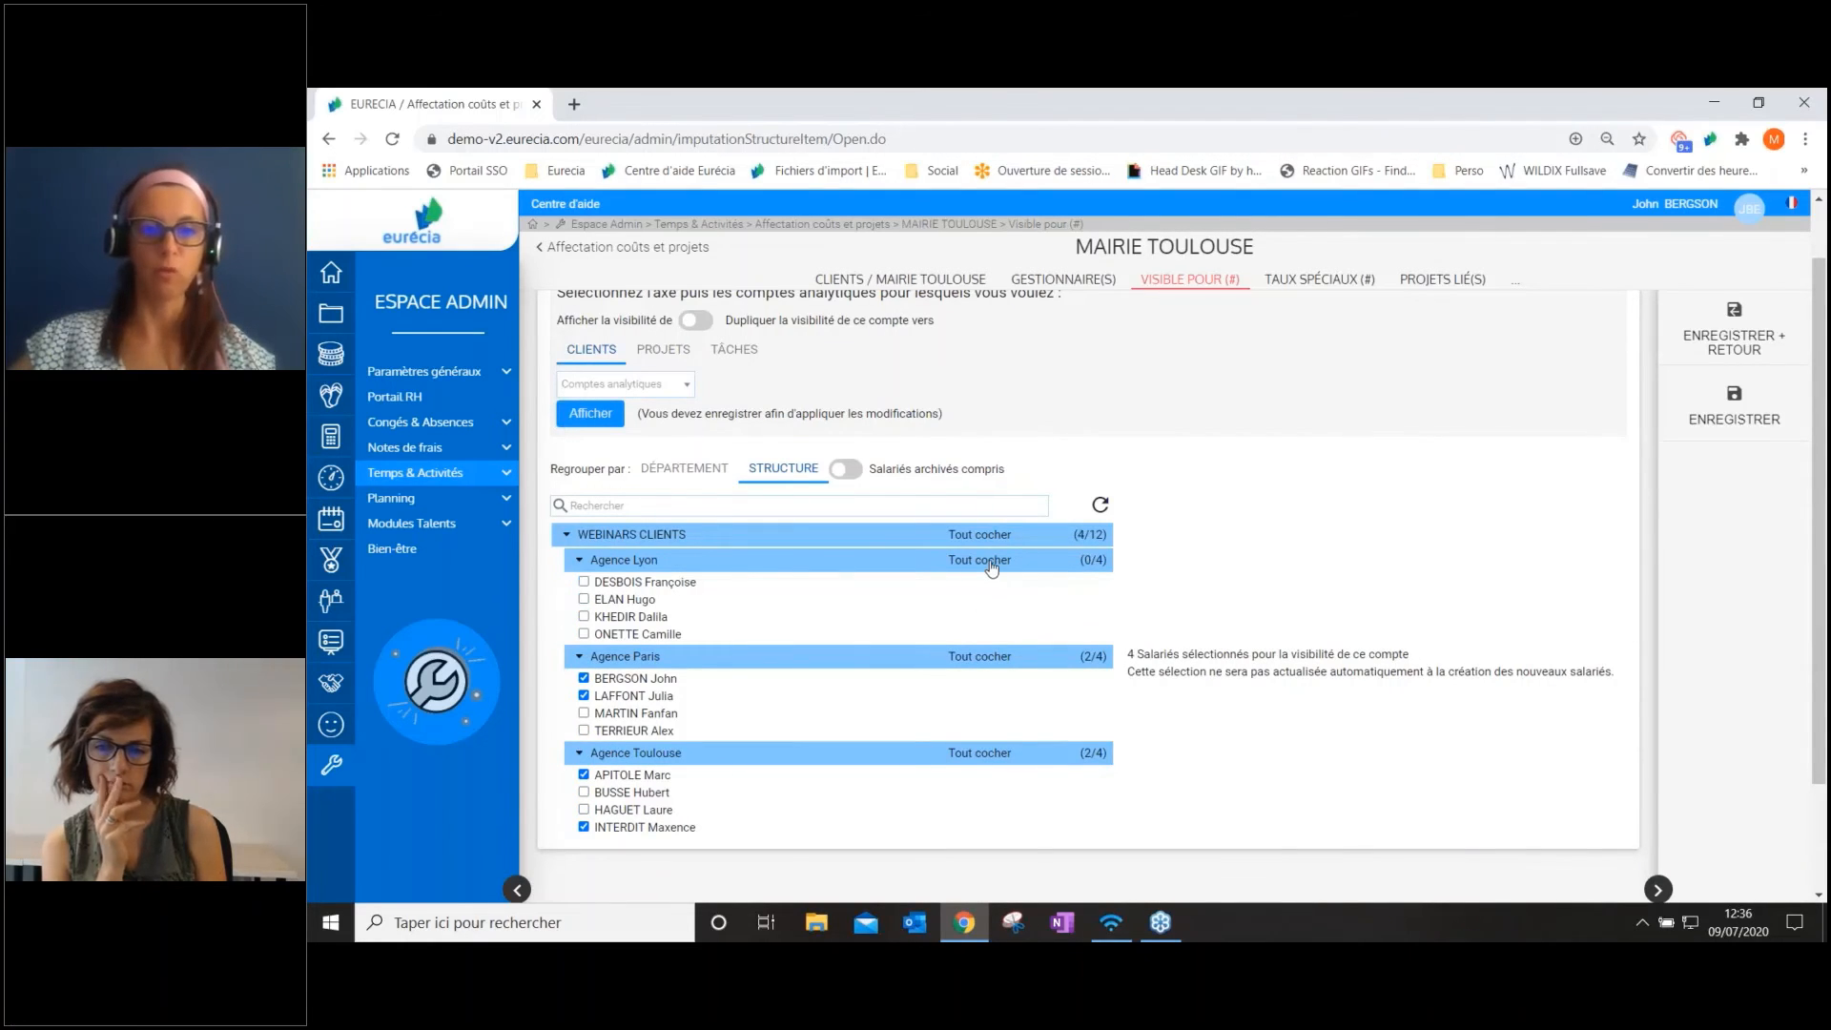
pyautogui.click(989, 561)
pyautogui.click(977, 656)
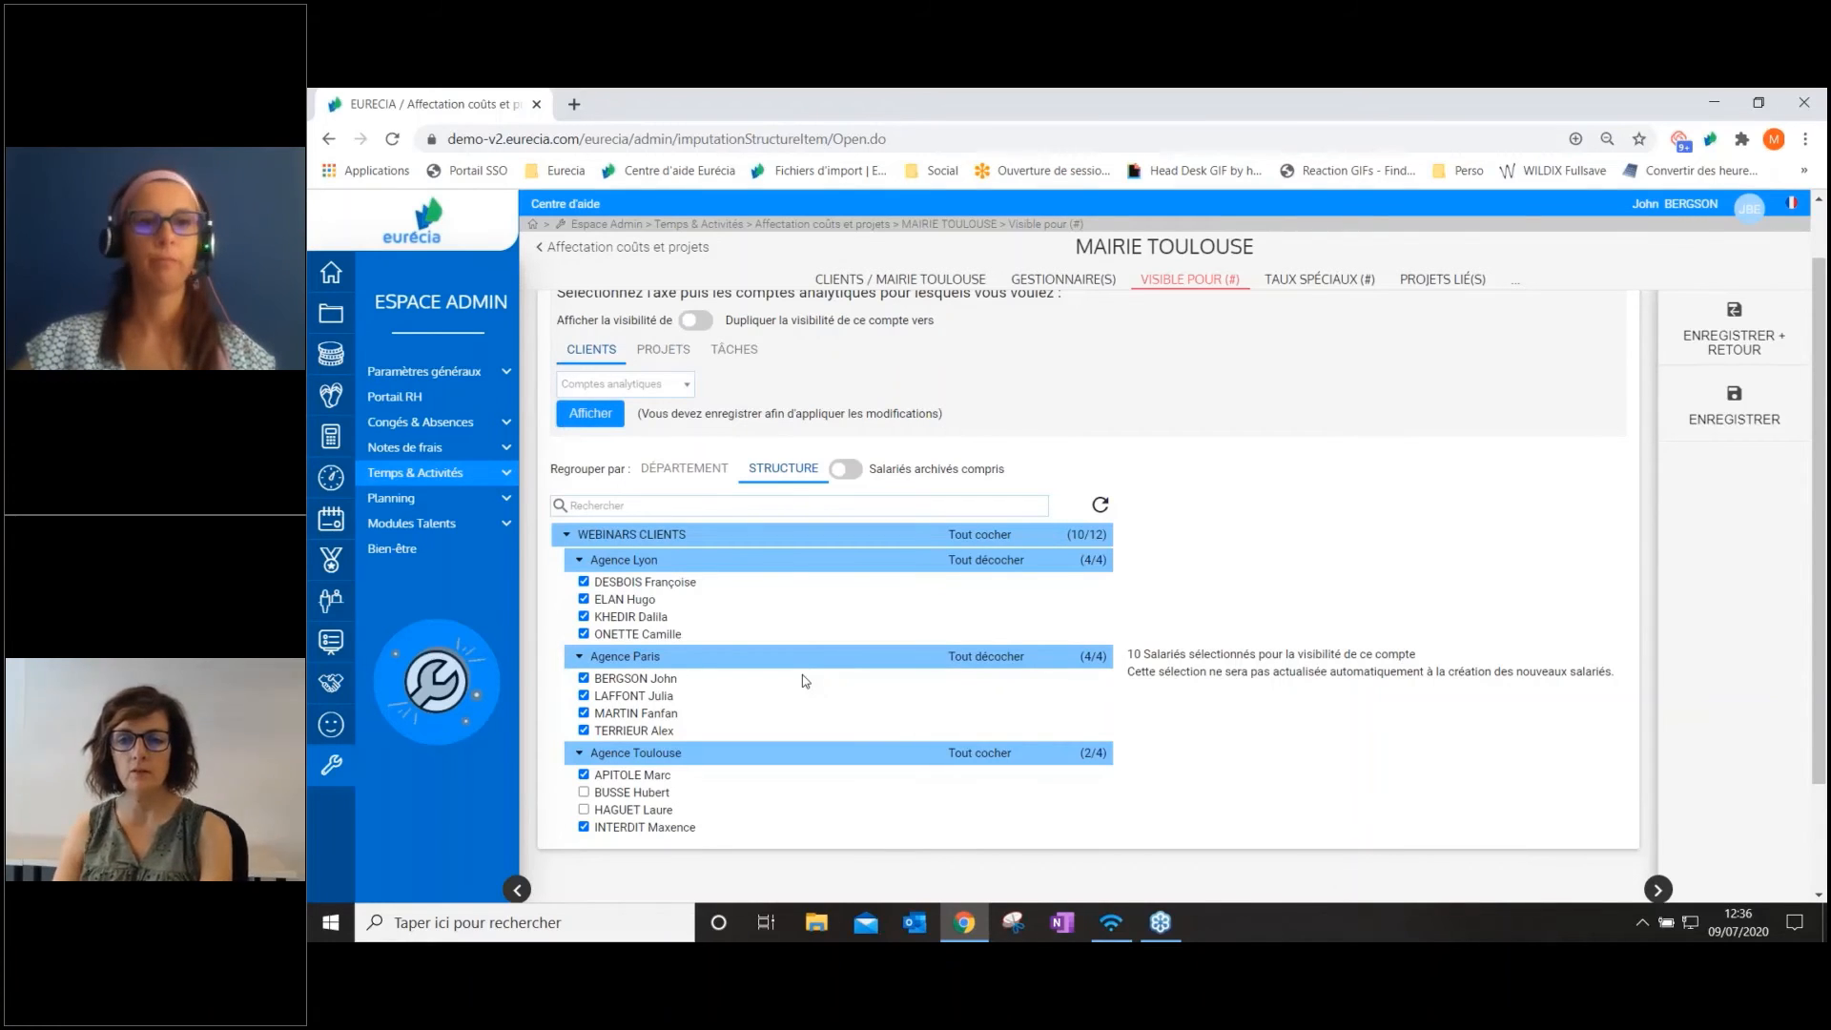
pyautogui.click(1737, 413)
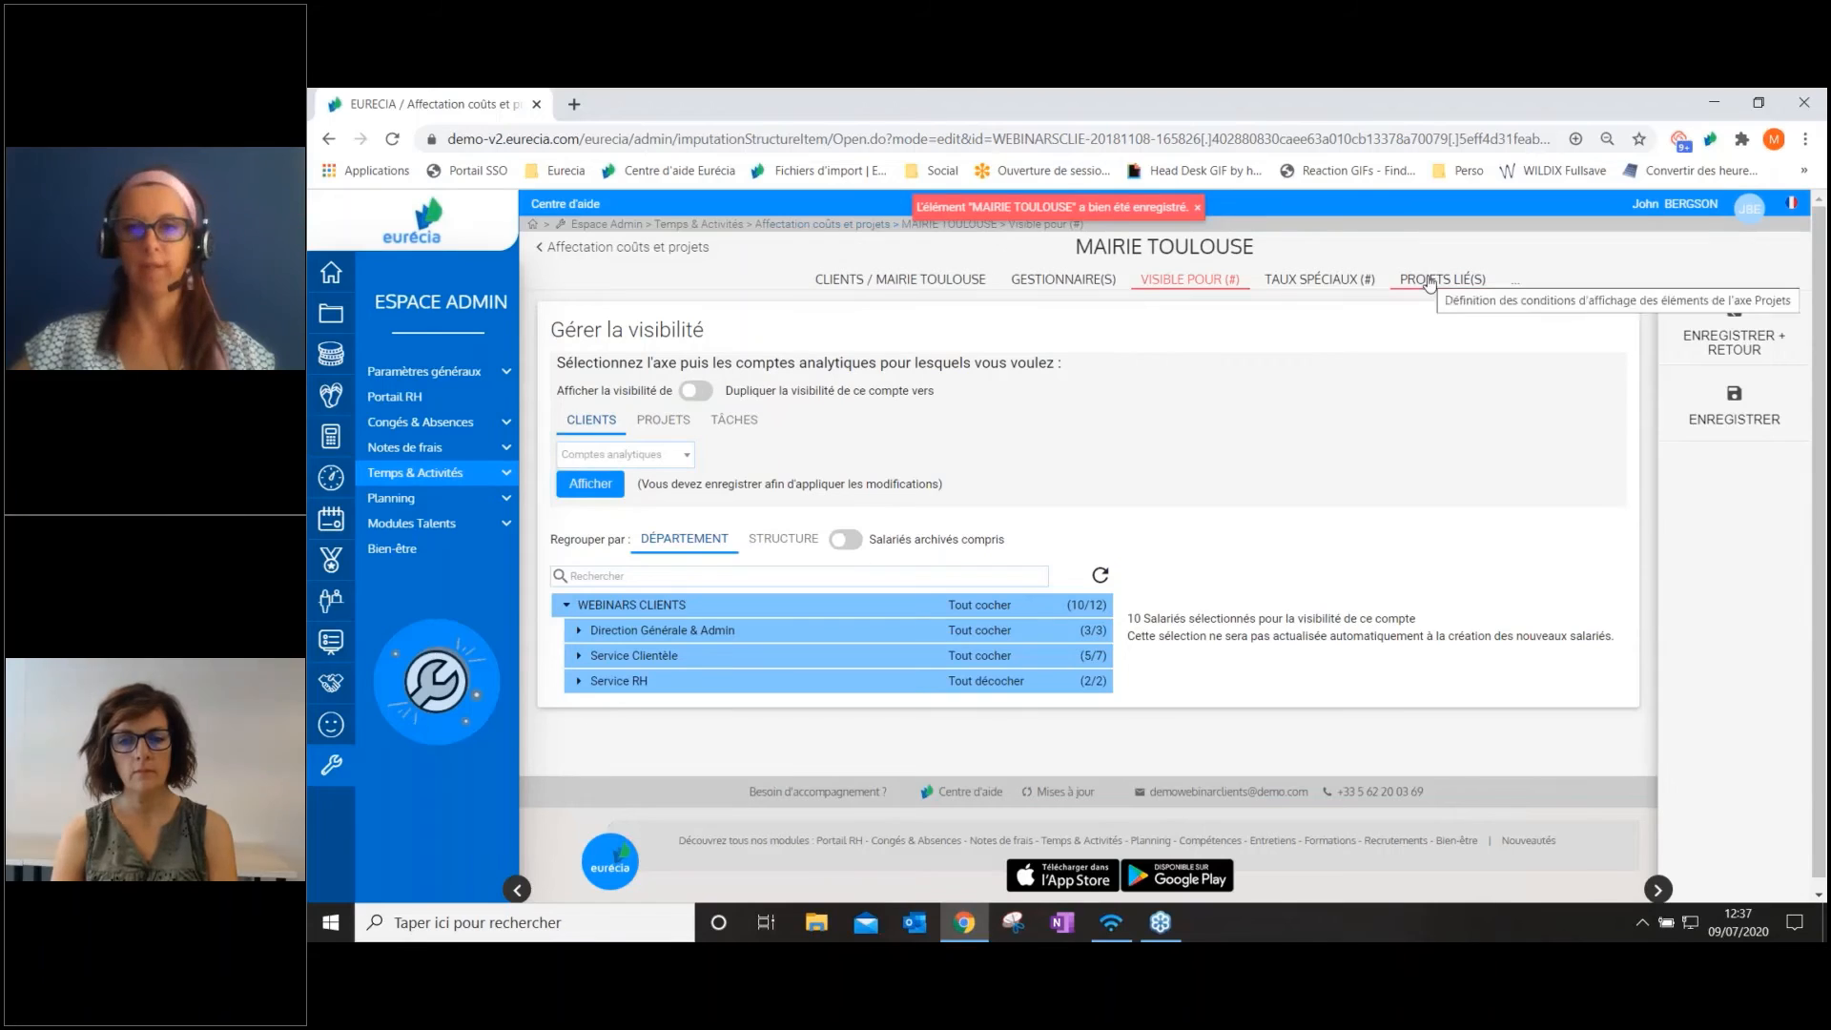
# Unlink Projet 3 Phases 1 to 3 and Projets 4, 5 and 6 from MAIRIE TOULOUSE, and save, returning to the accounts
pyautogui.moveTo(1042, 246); pyautogui.dragTo(1338, 249)
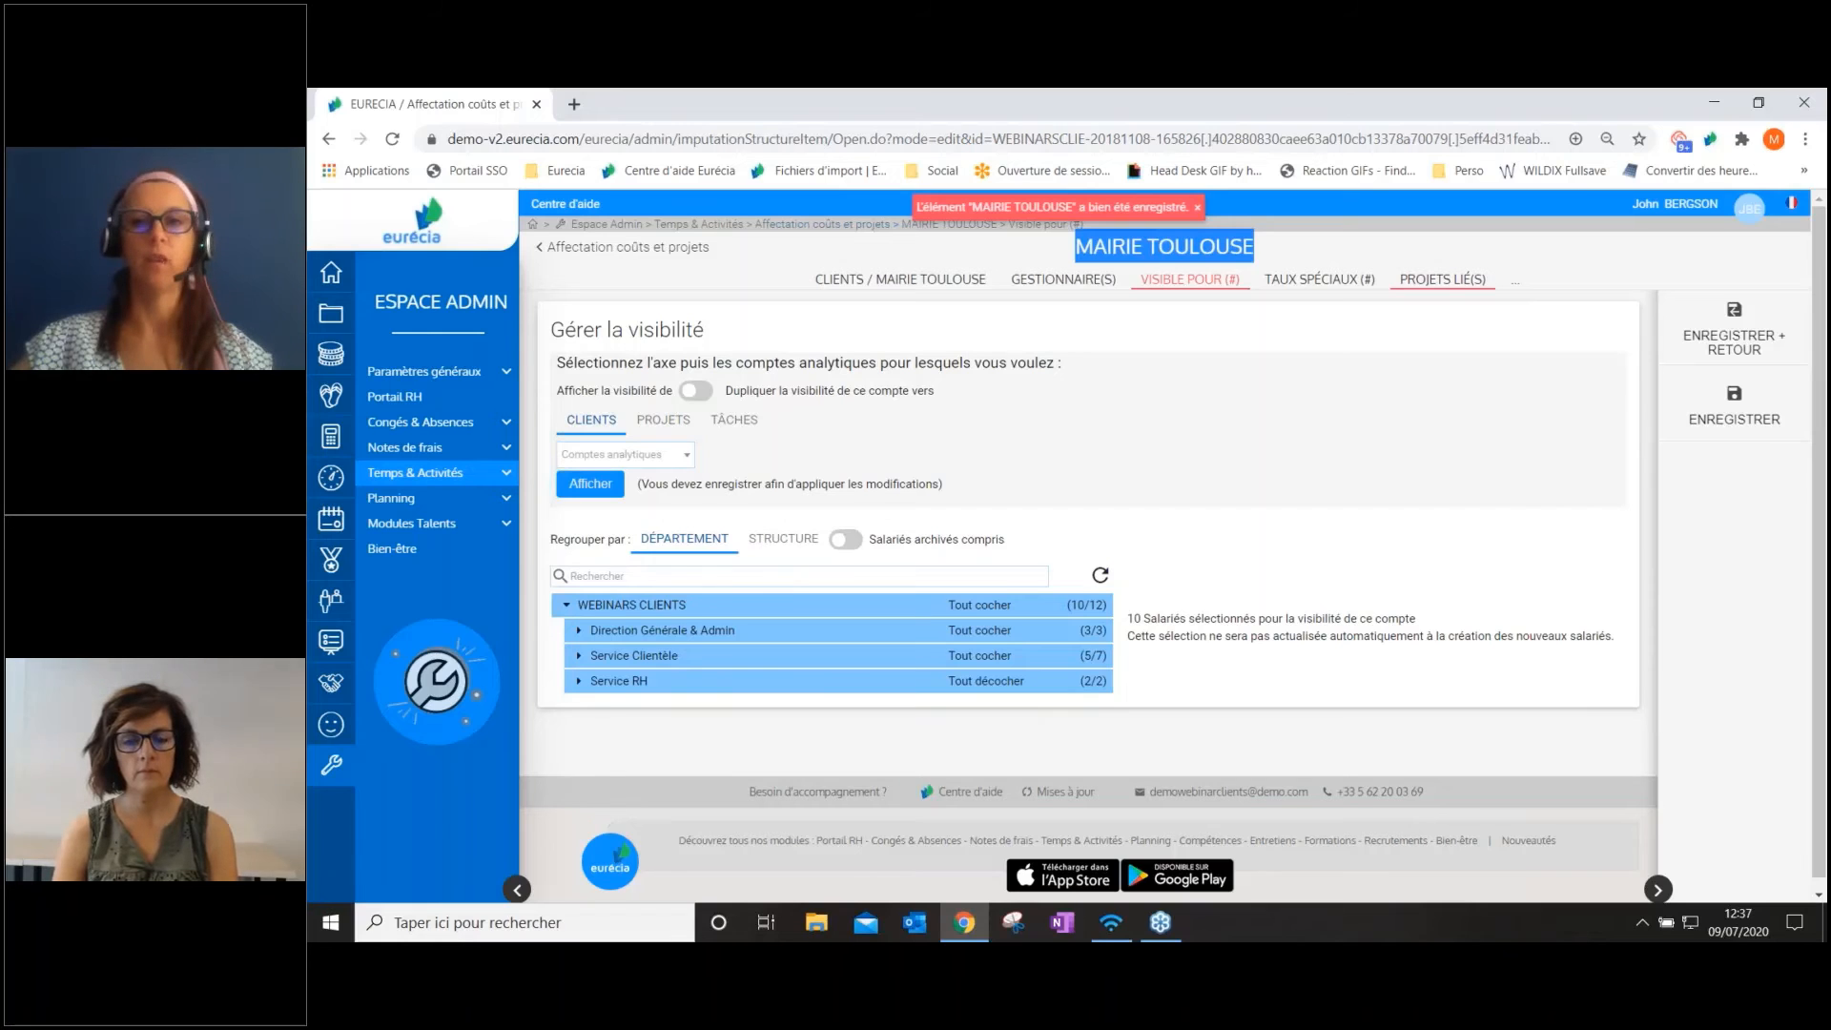
pyautogui.click(1443, 279)
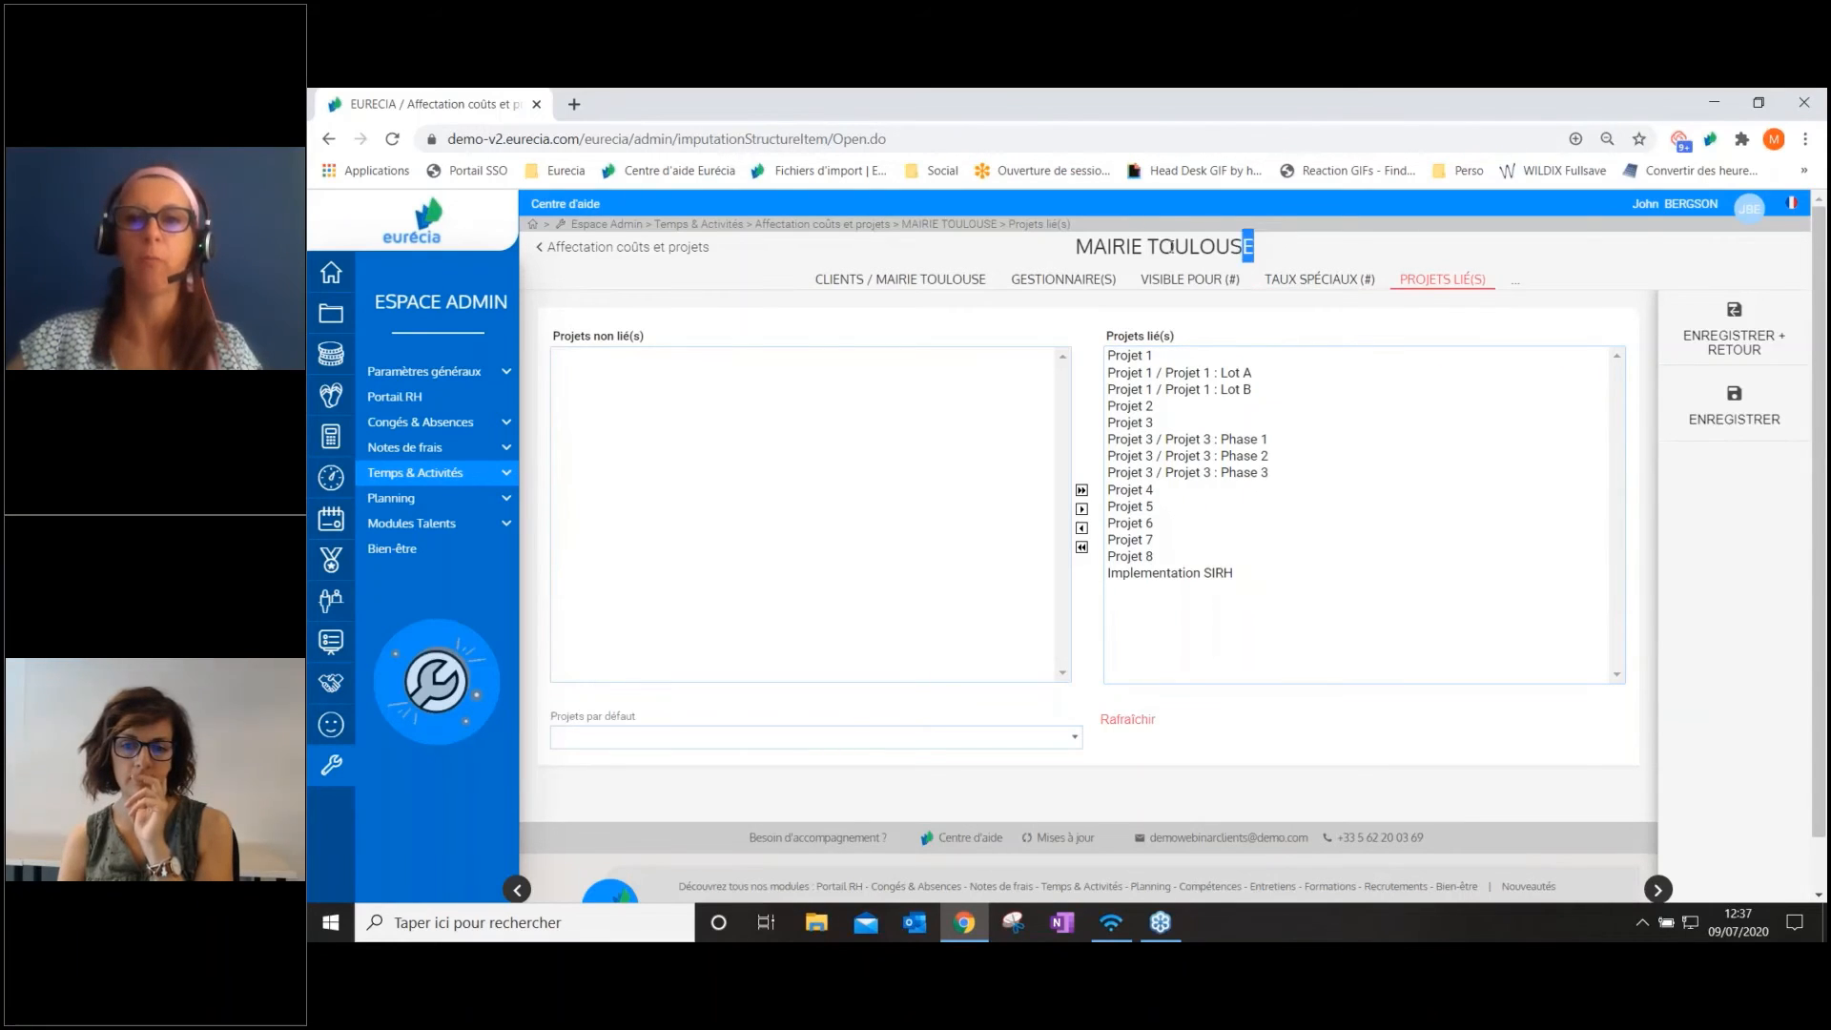
pyautogui.moveTo(1249, 246); pyautogui.dragTo(1052, 251)
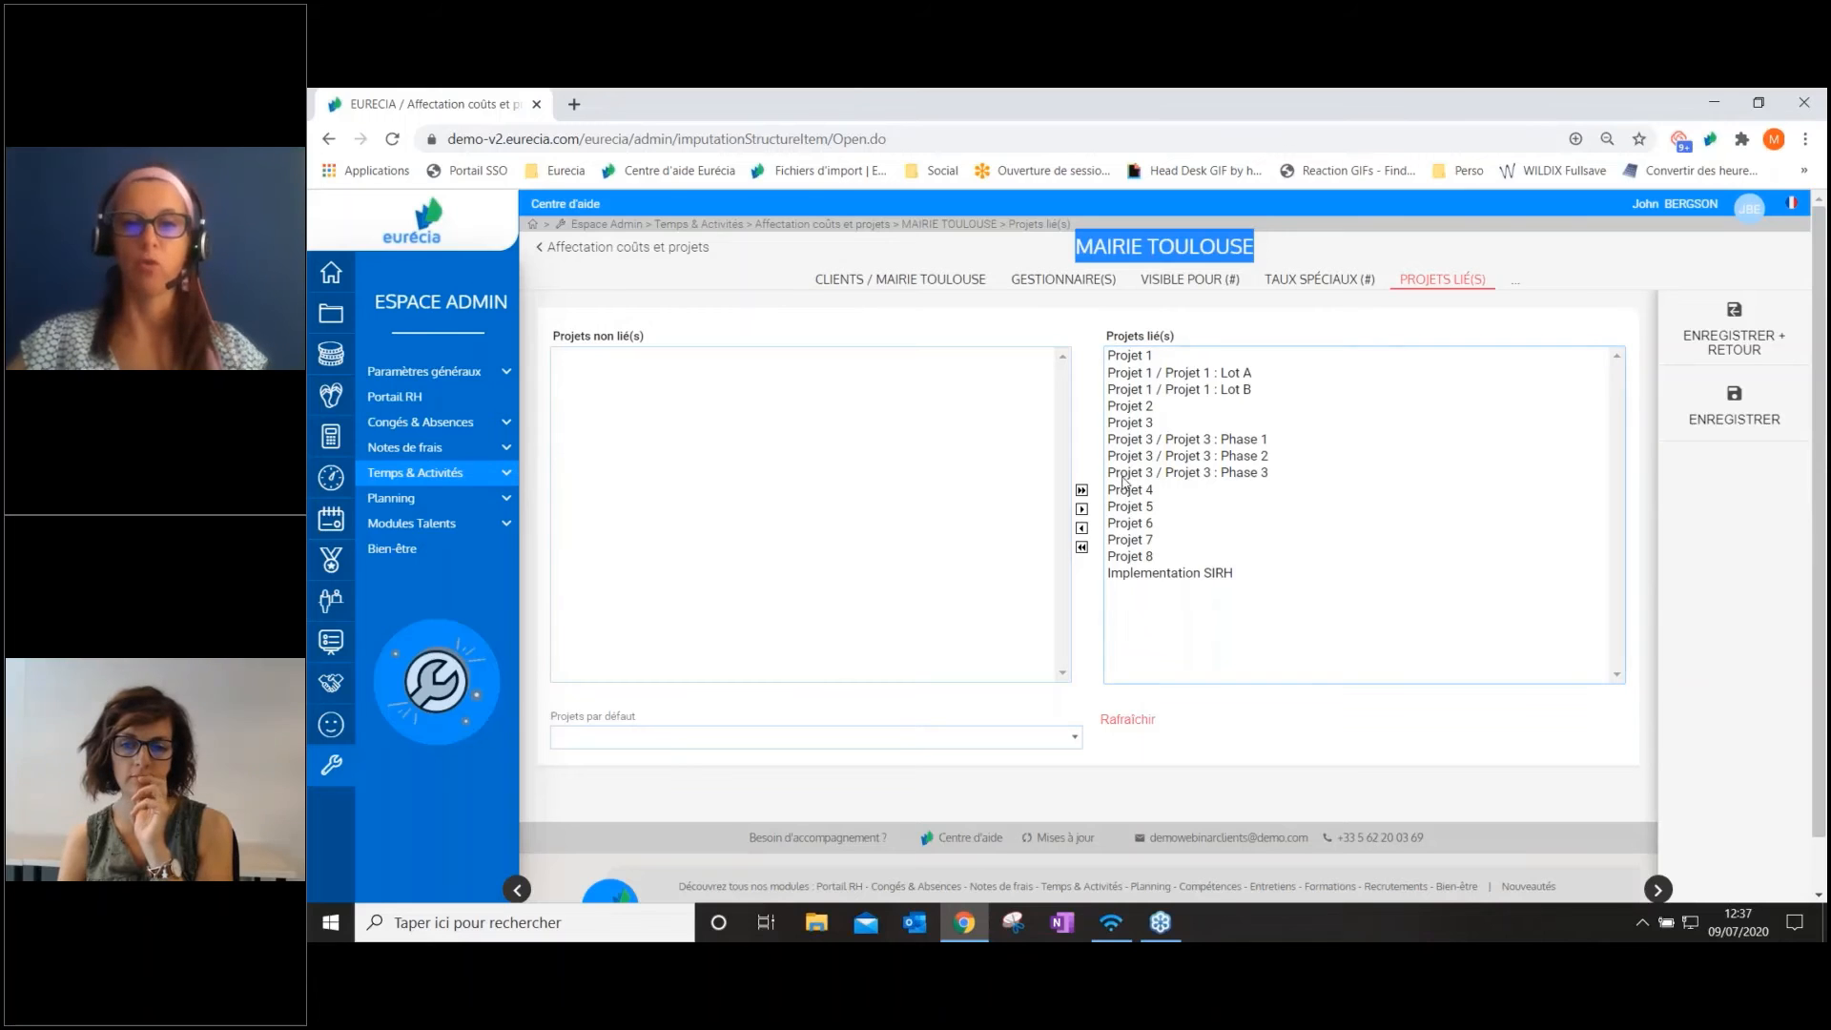
pyautogui.click(1142, 441)
pyautogui.keyDown('shift'); pyautogui.click(1144, 531); pyautogui.keyUp('shift')
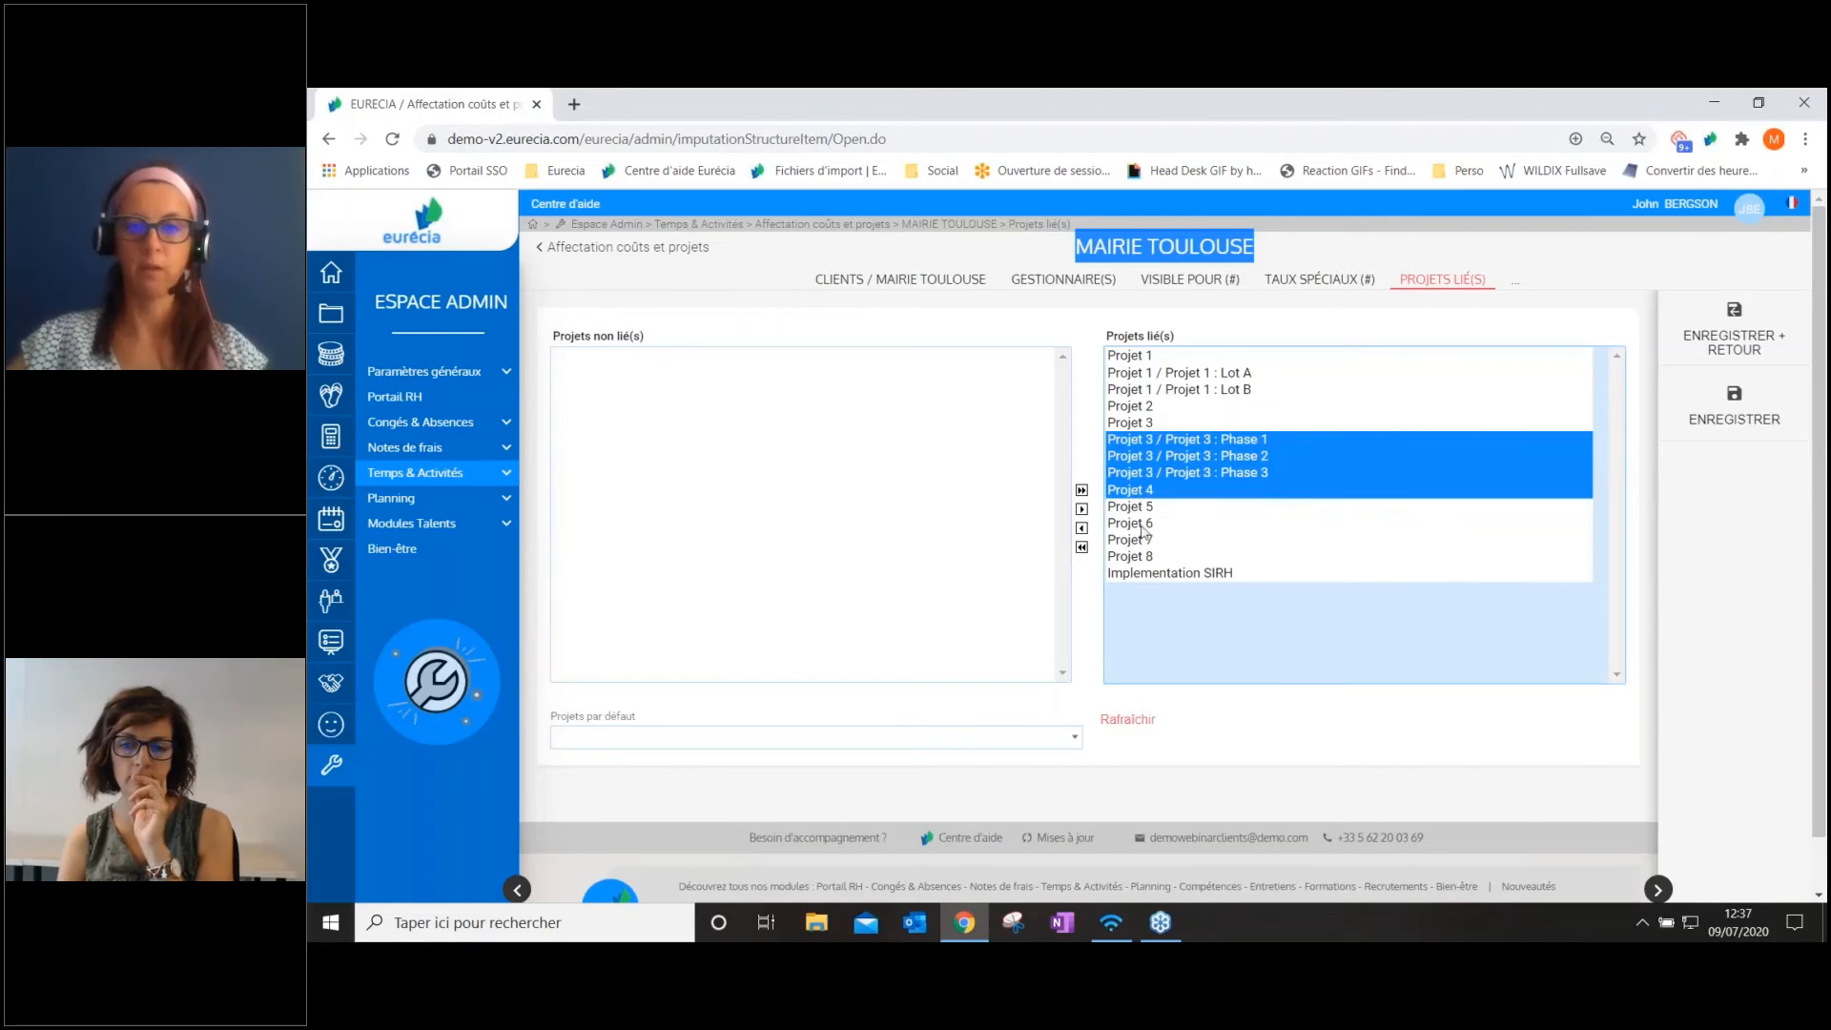
pyautogui.click(1082, 528)
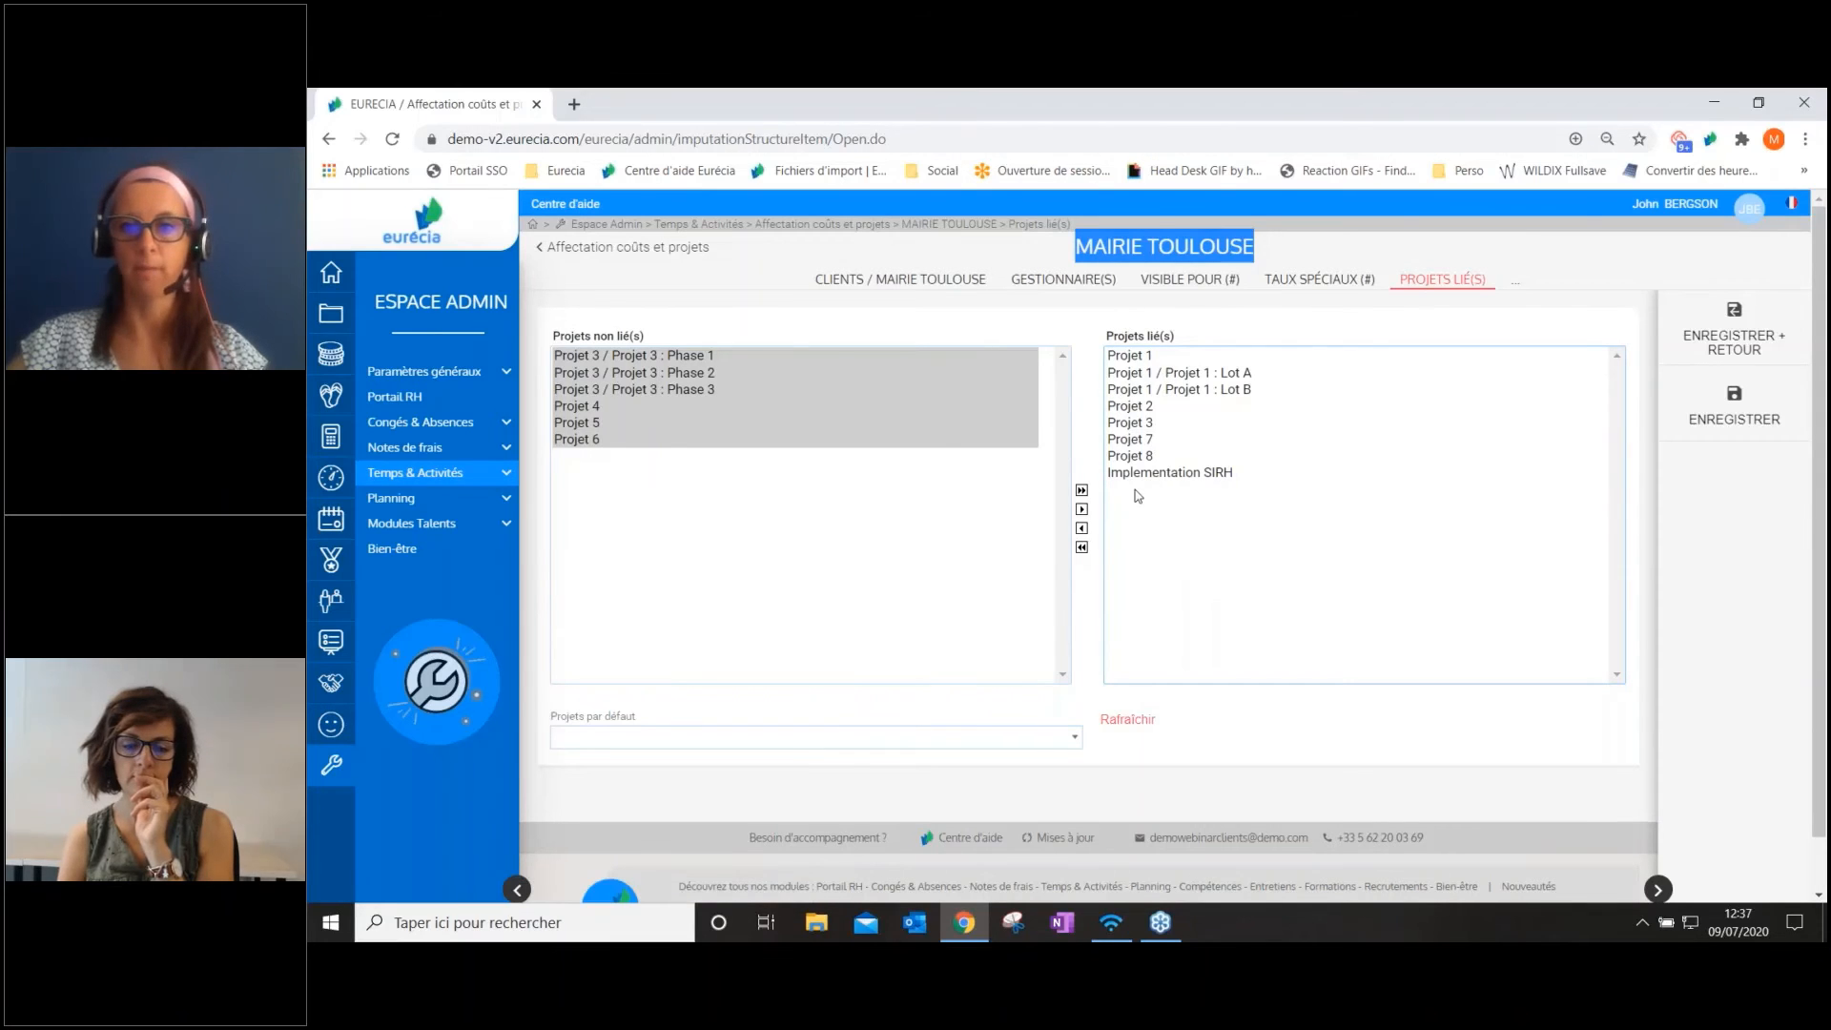
pyautogui.click(1737, 340)
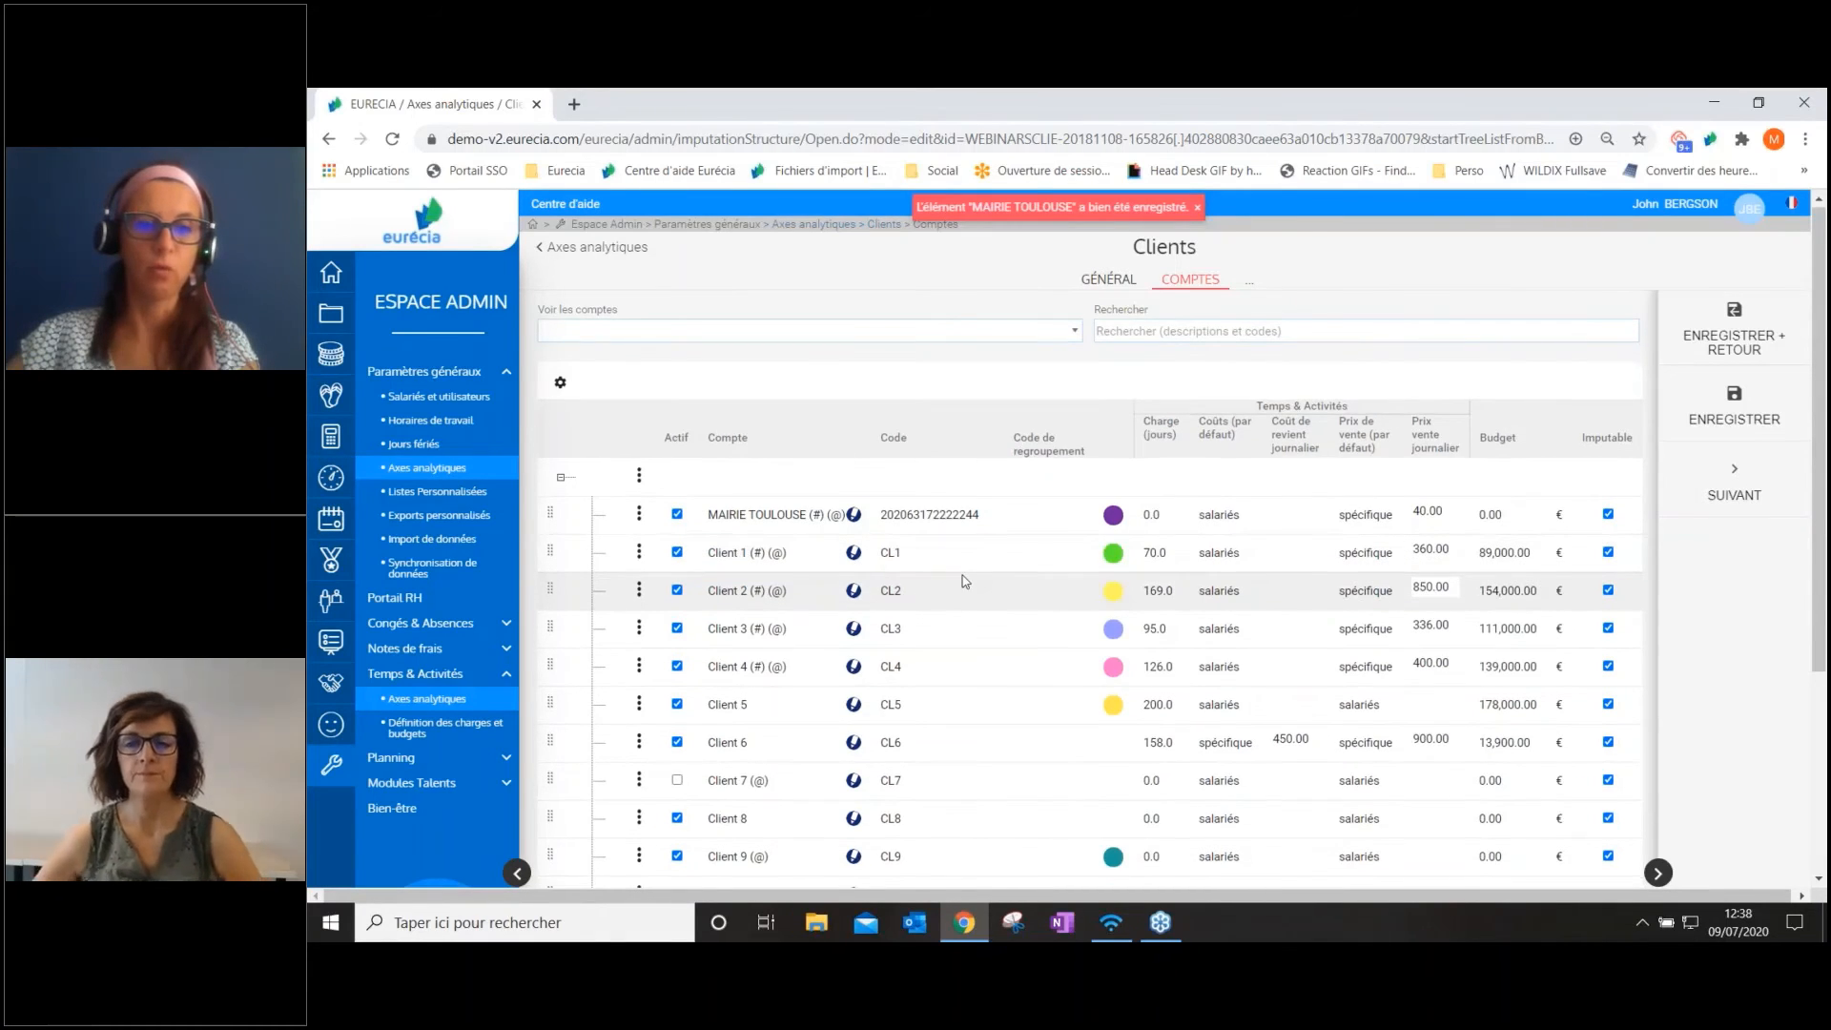
# Review the Clients accounts and save the axis, returning to the list of analytical axes
pyautogui.scroll(-3, 965, 580)
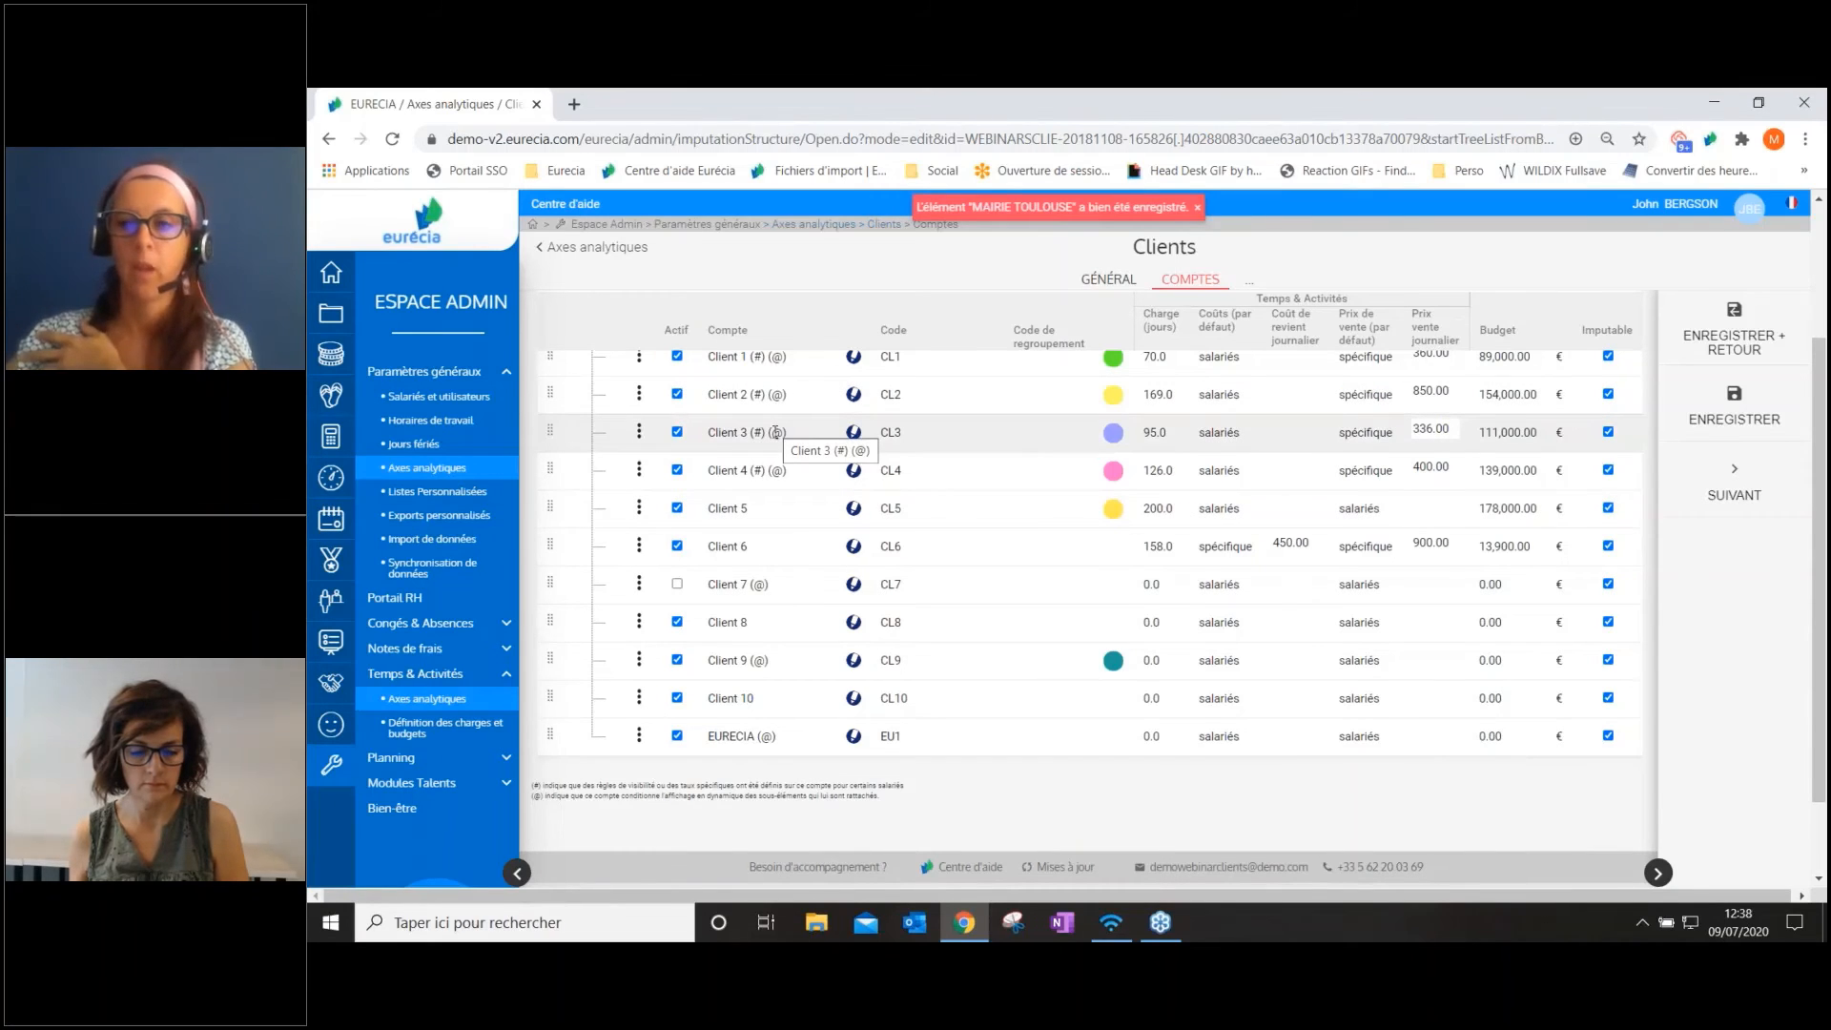
pyautogui.click(1748, 333)
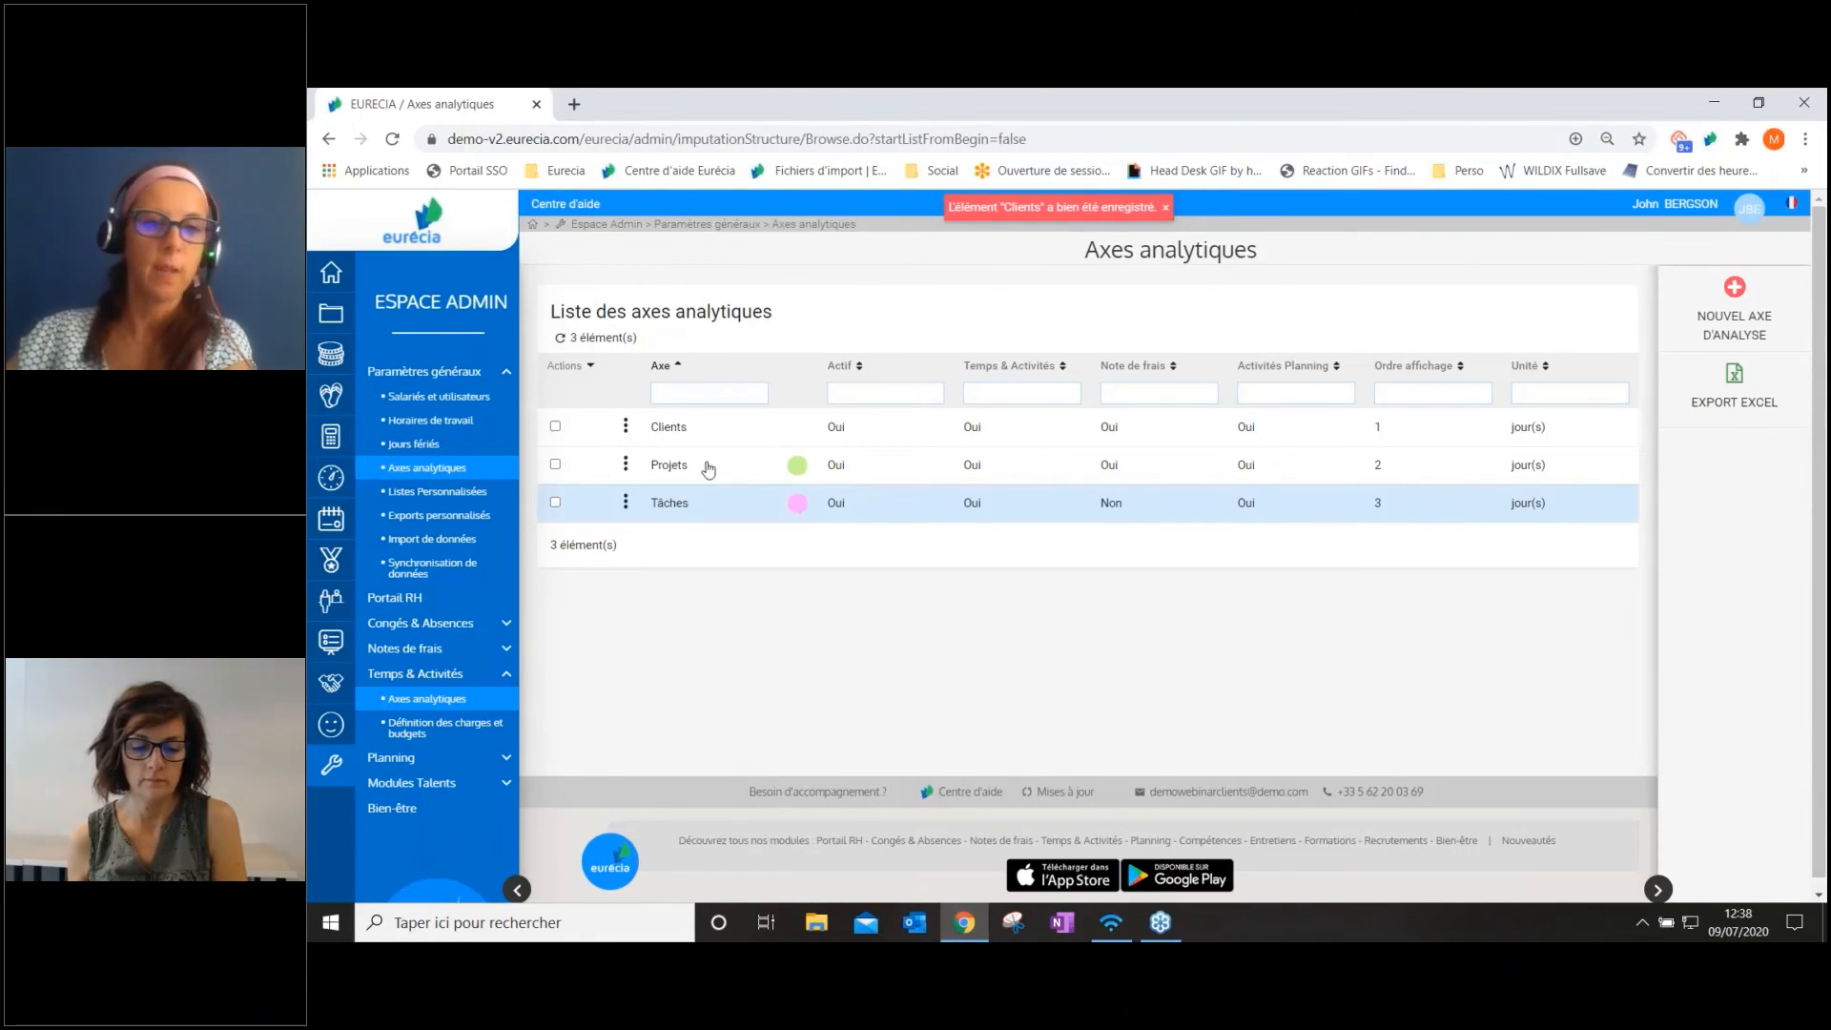
pyautogui.click(626, 426)
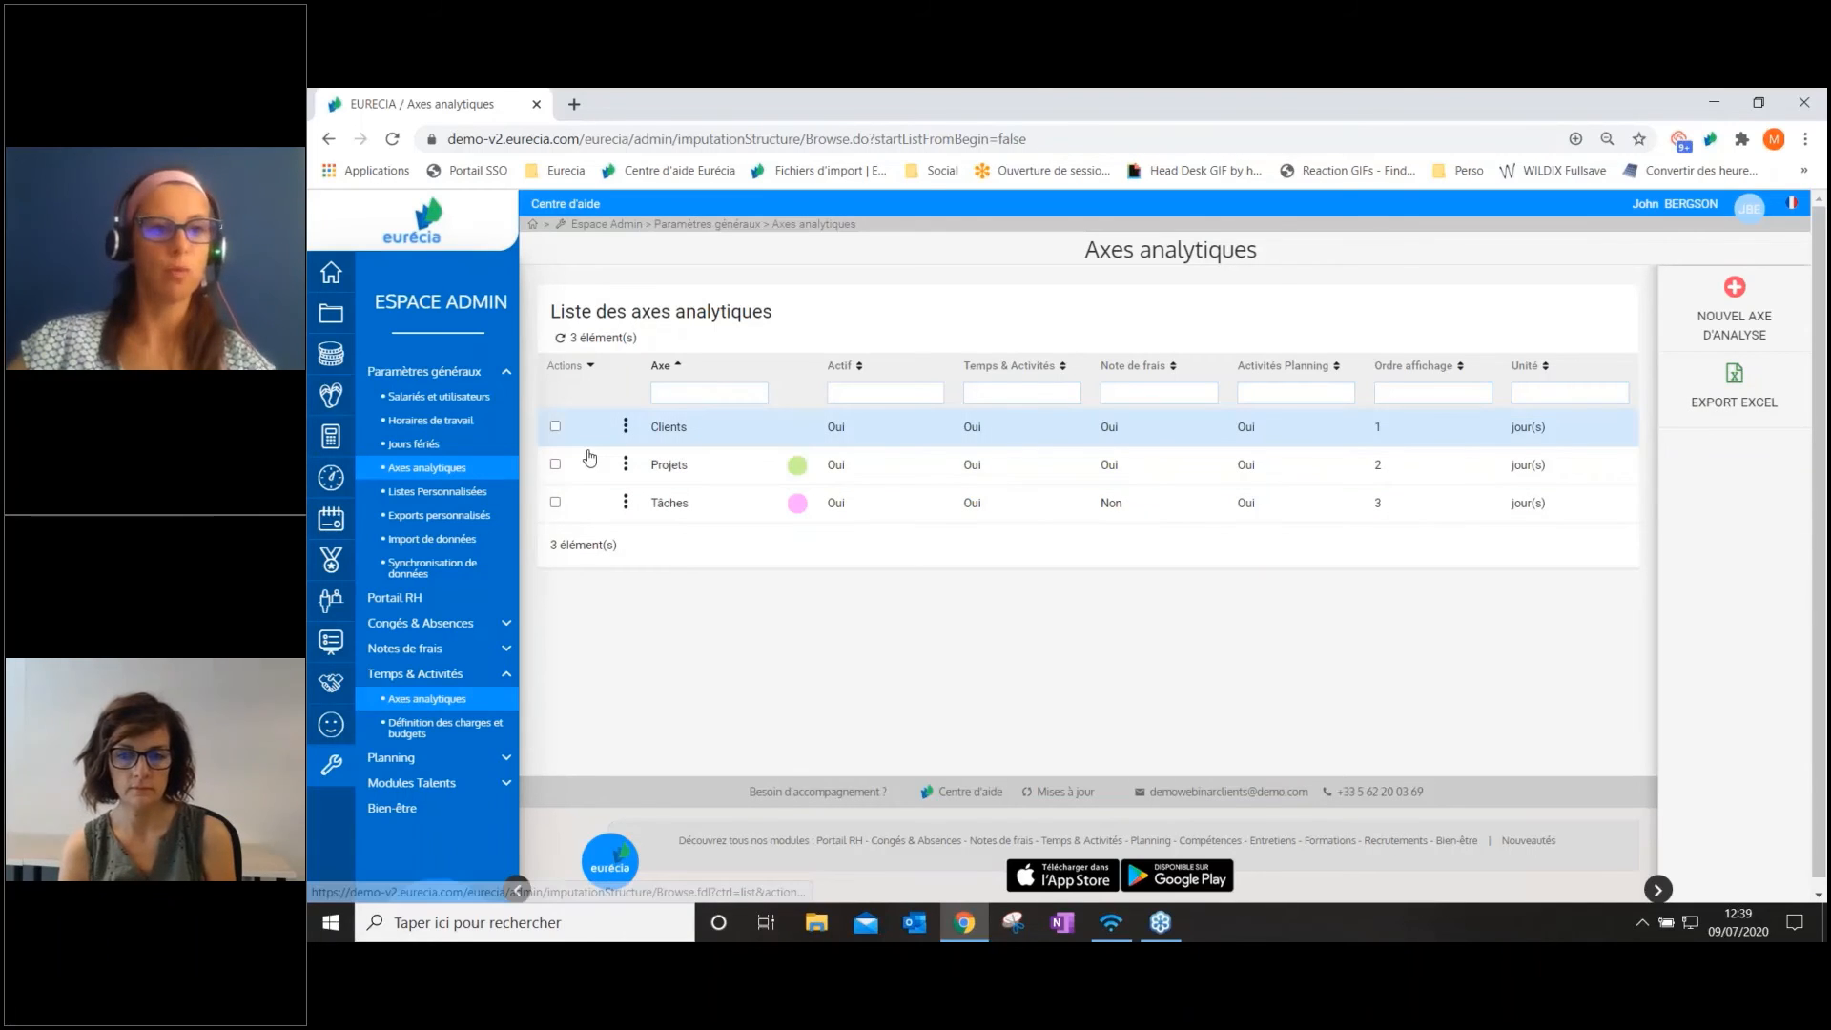
# Open the expense analysis of the Notes de frais module and examine its Axes d'analyse filters for Clients and Projets
pyautogui.moveTo(334, 486)
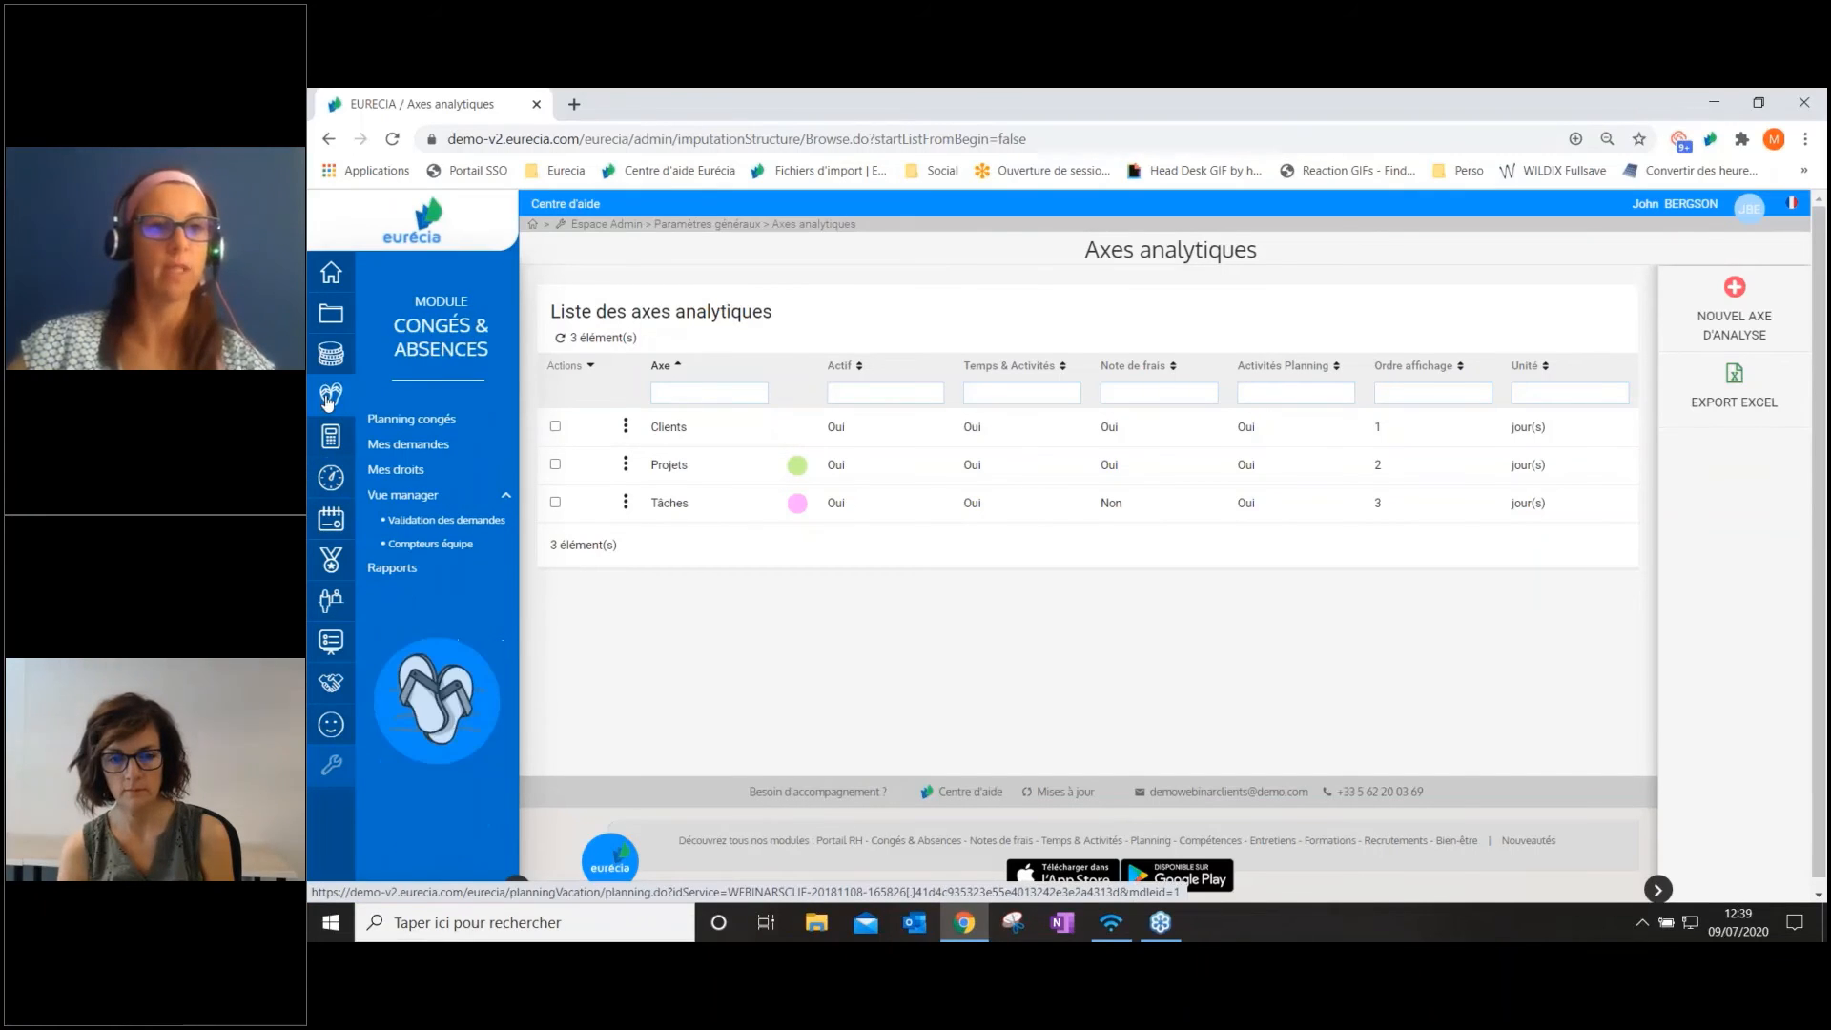
pyautogui.moveTo(330, 359)
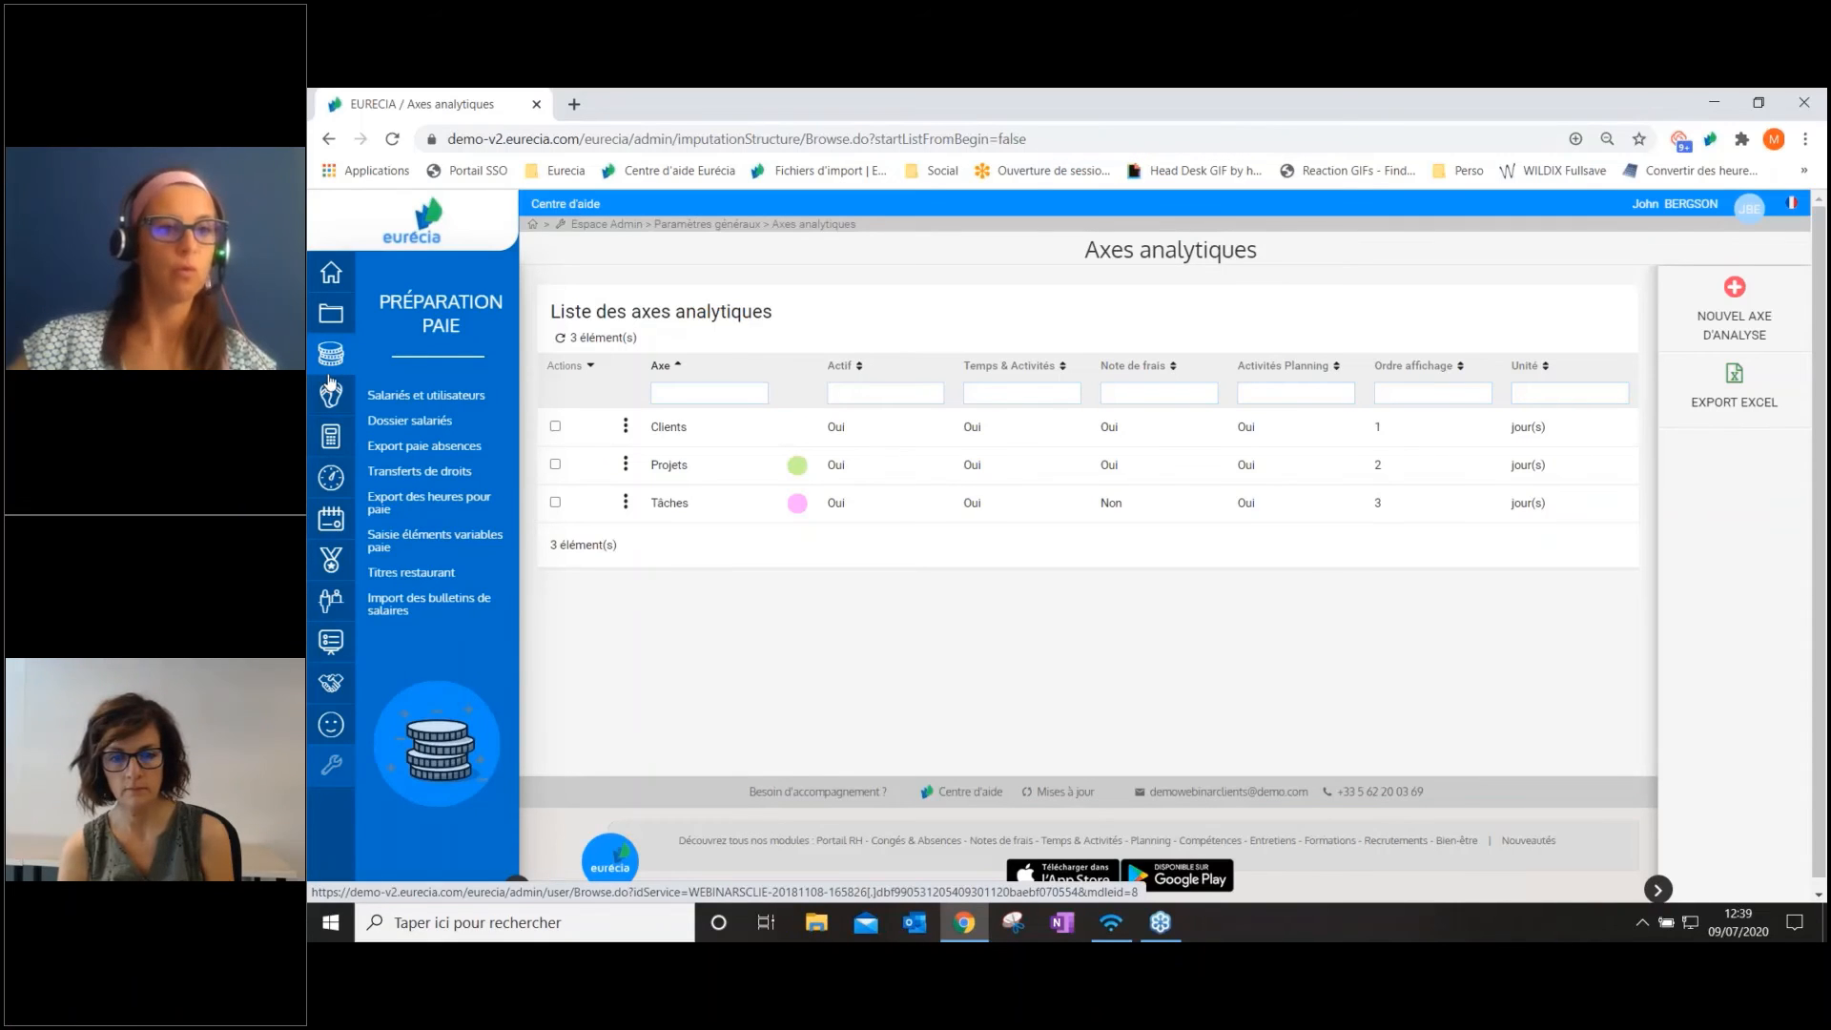
pyautogui.moveTo(330, 438)
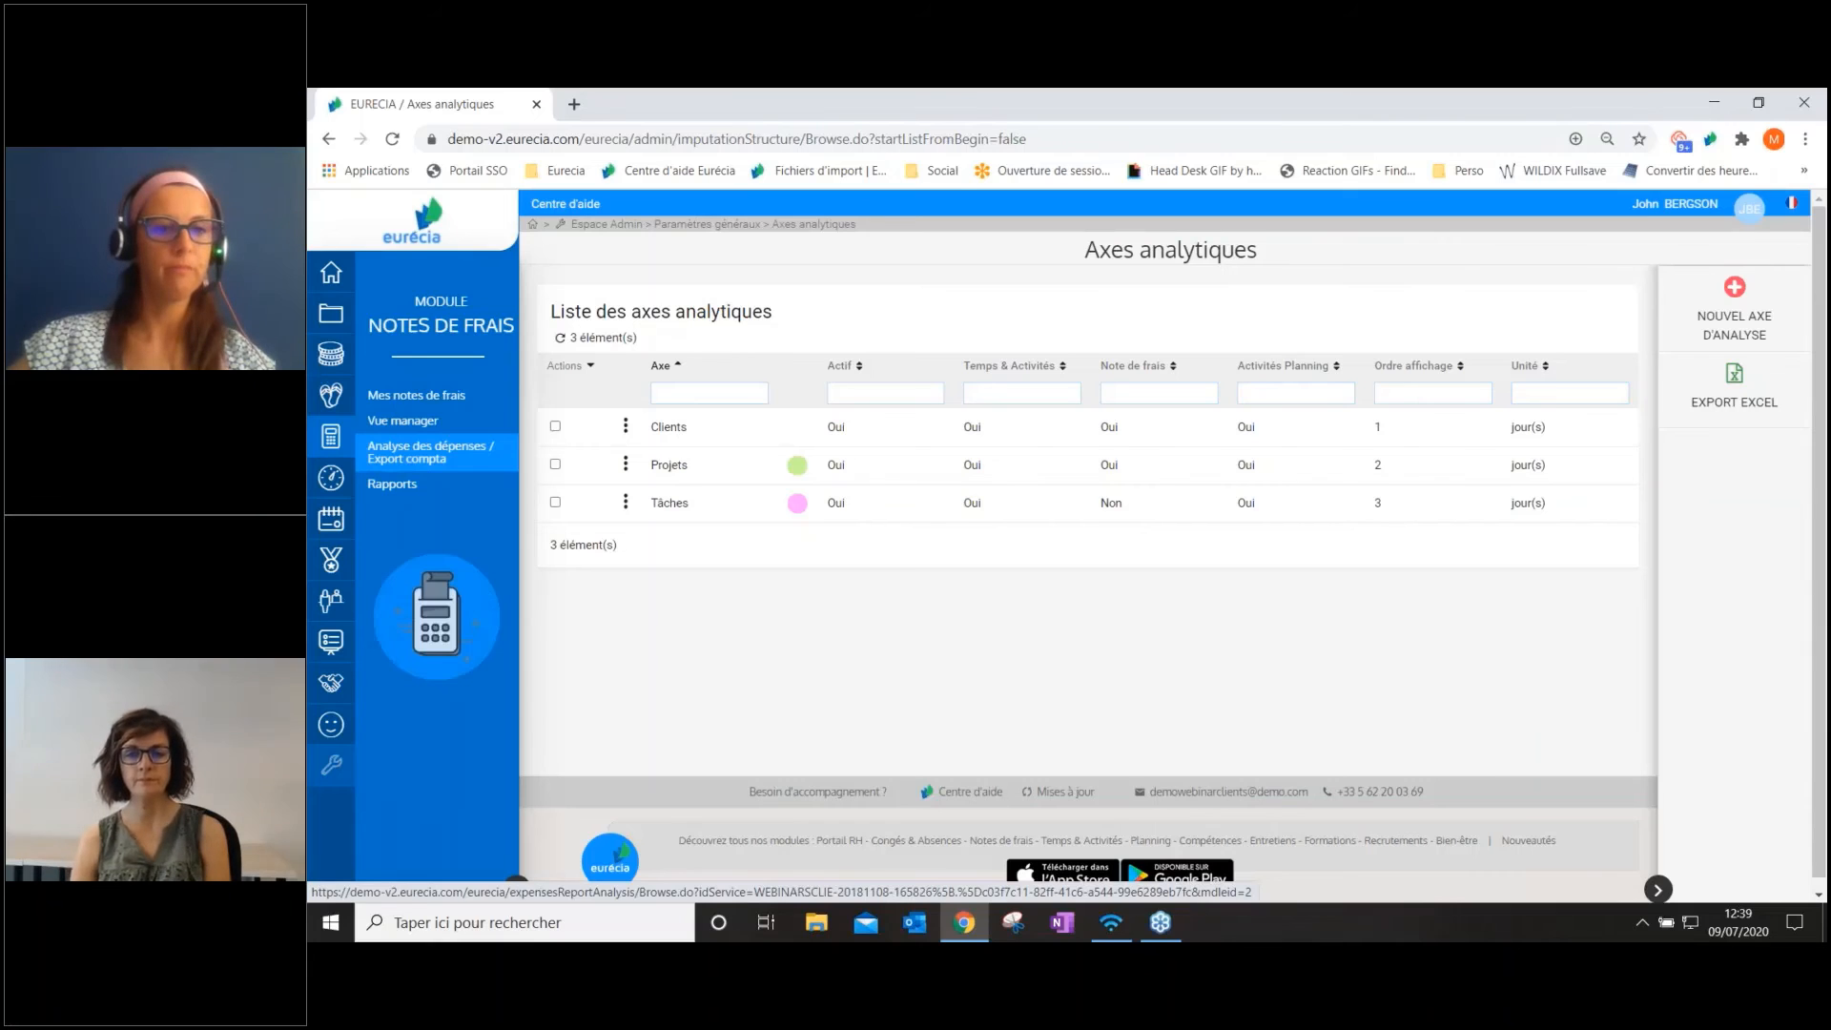
pyautogui.click(429, 452)
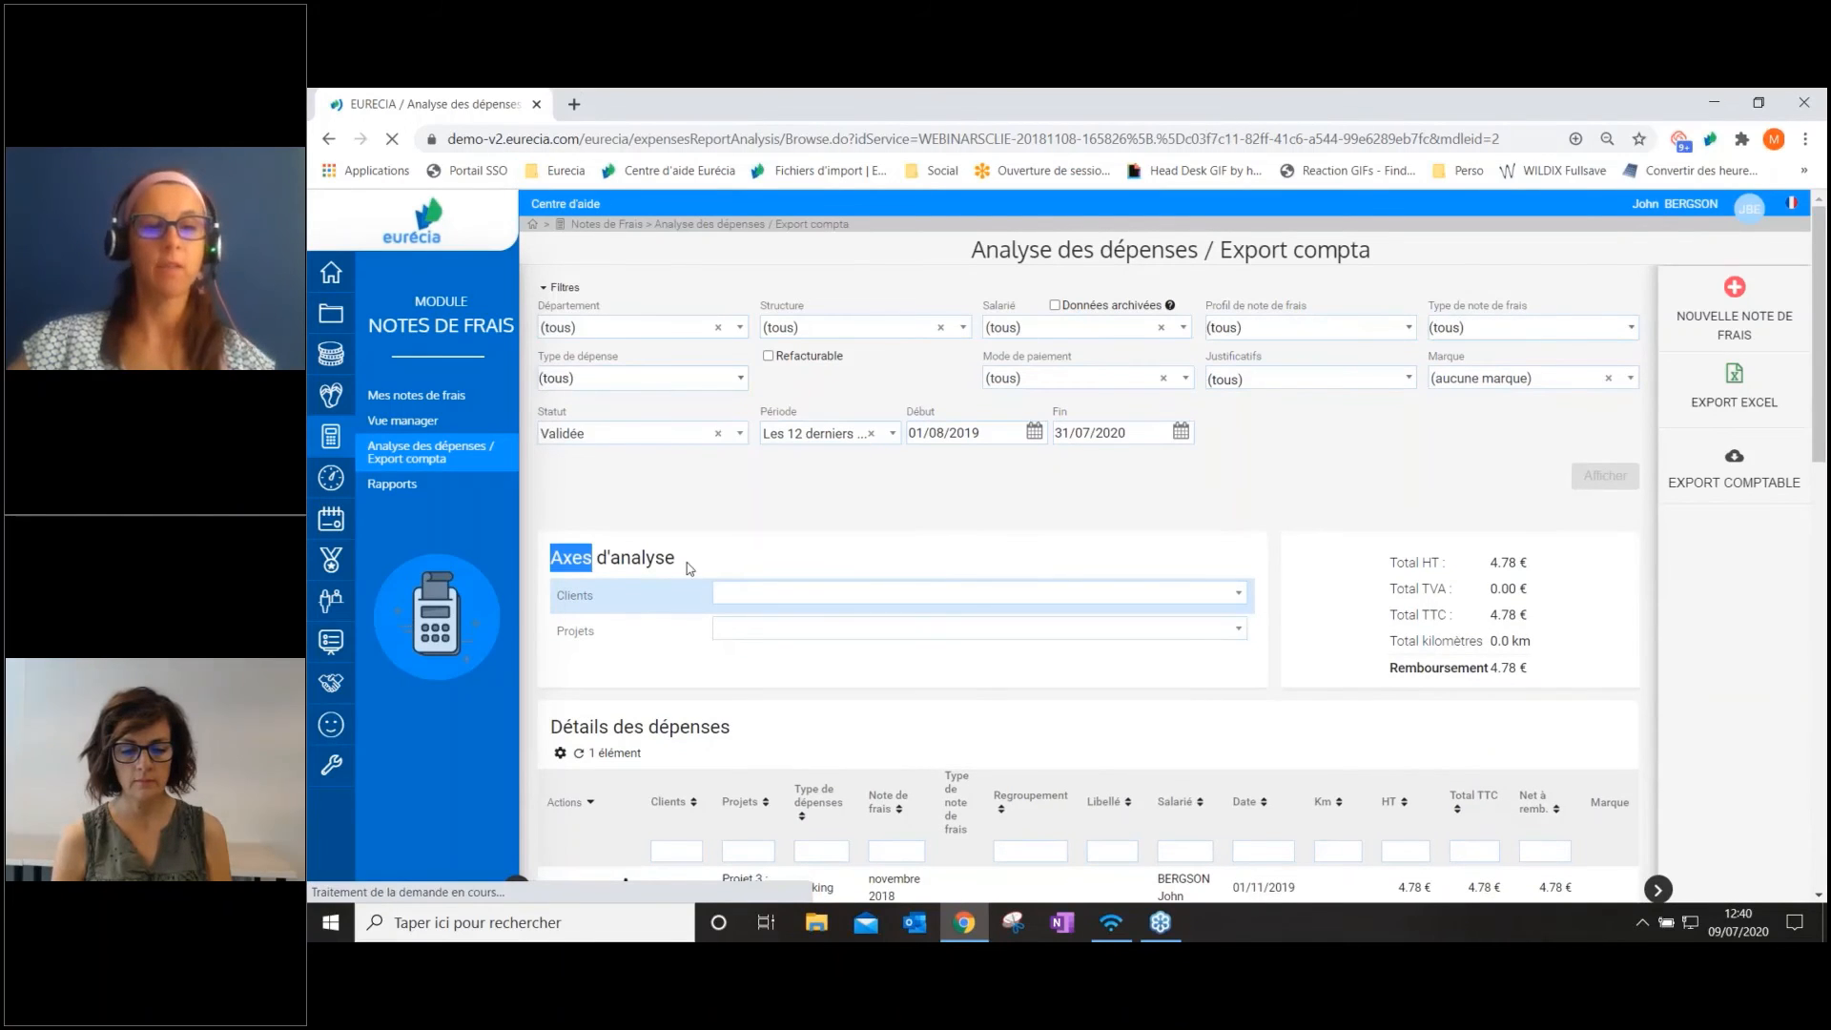
pyautogui.moveTo(689, 568); pyautogui.dragTo(670, 559)
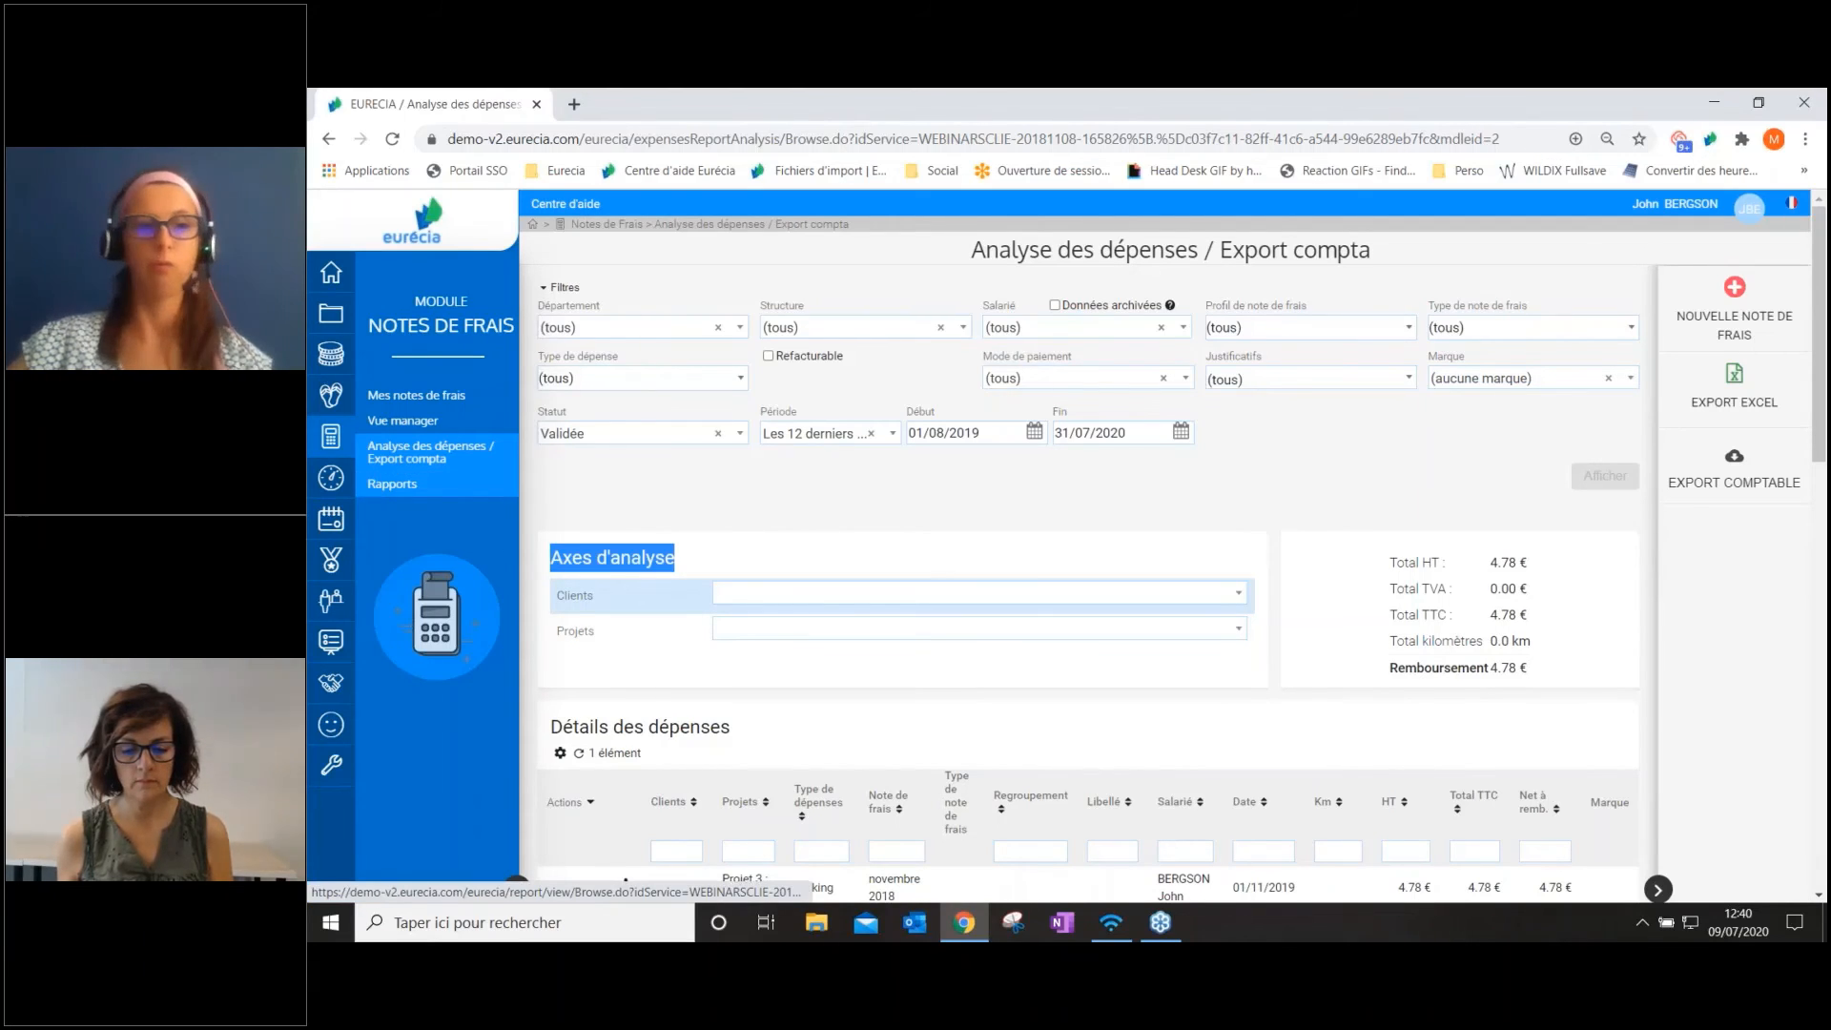
# Open the Notes de frais reports and examine the primary and secondary grouping options for the expense breakdown
pyautogui.click(392, 484)
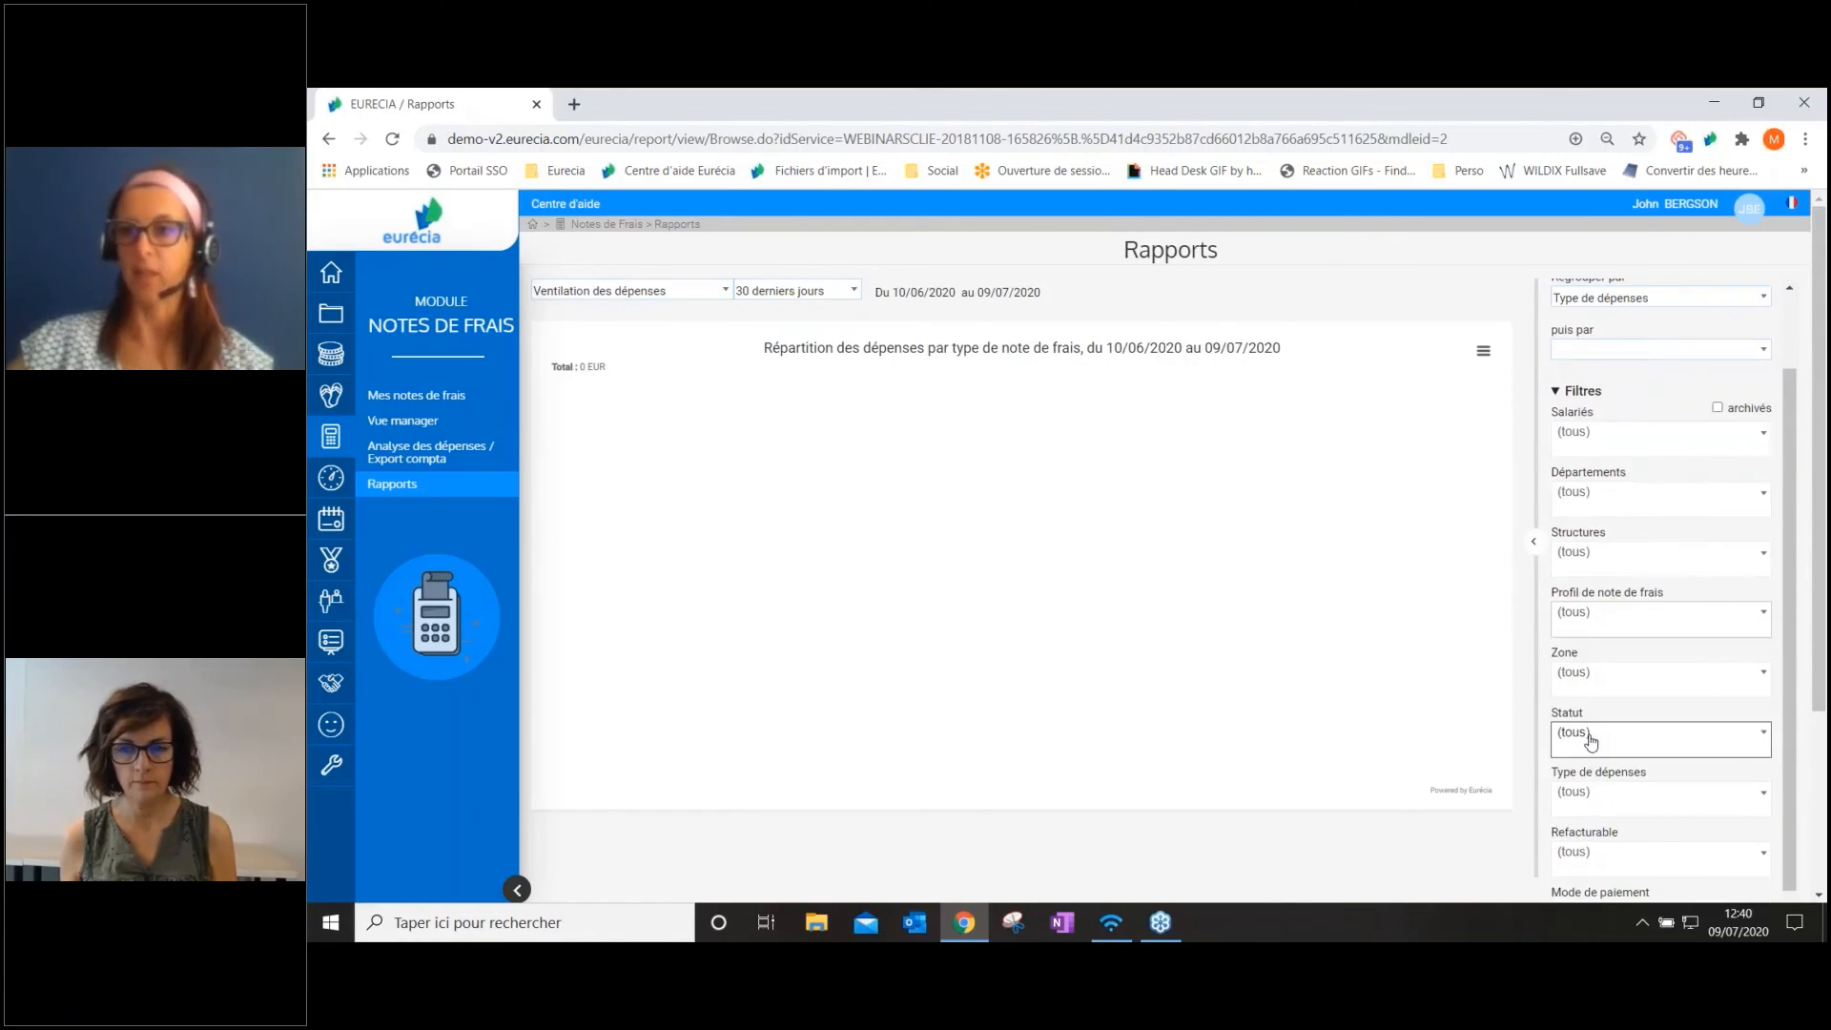
pyautogui.click(1574, 397)
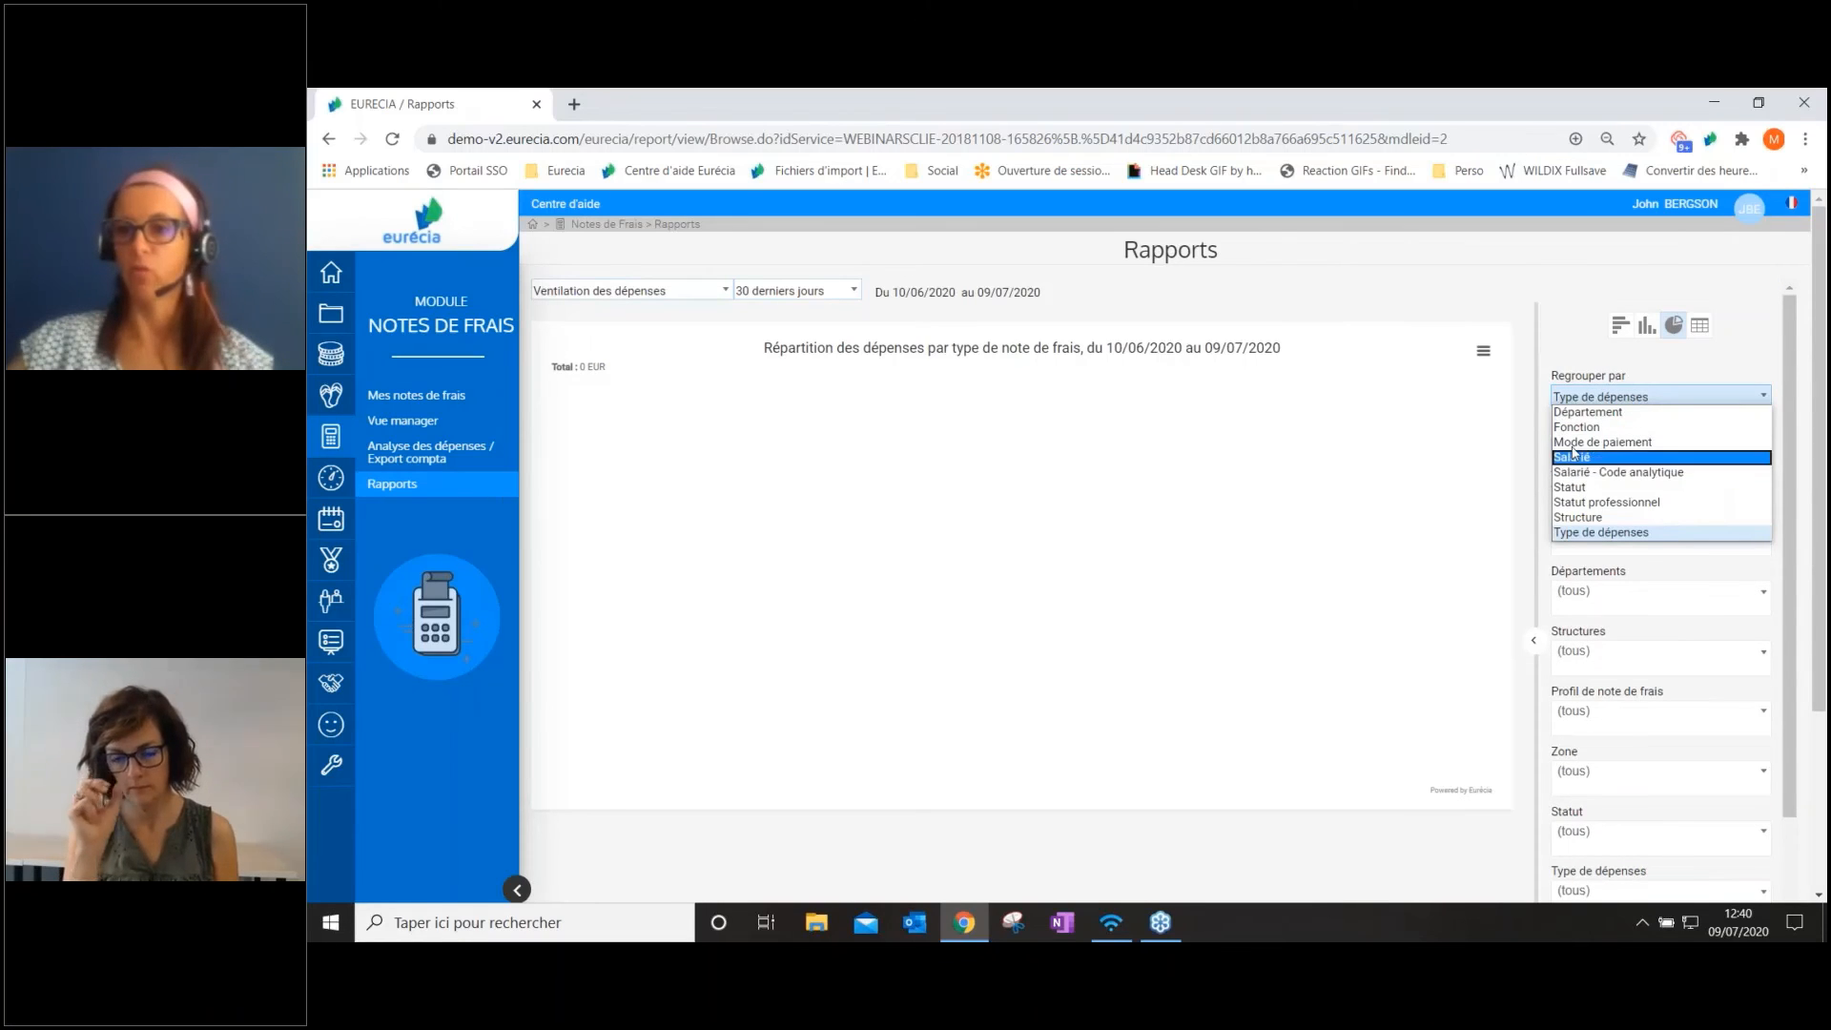
pyautogui.click(1579, 397)
pyautogui.click(1570, 448)
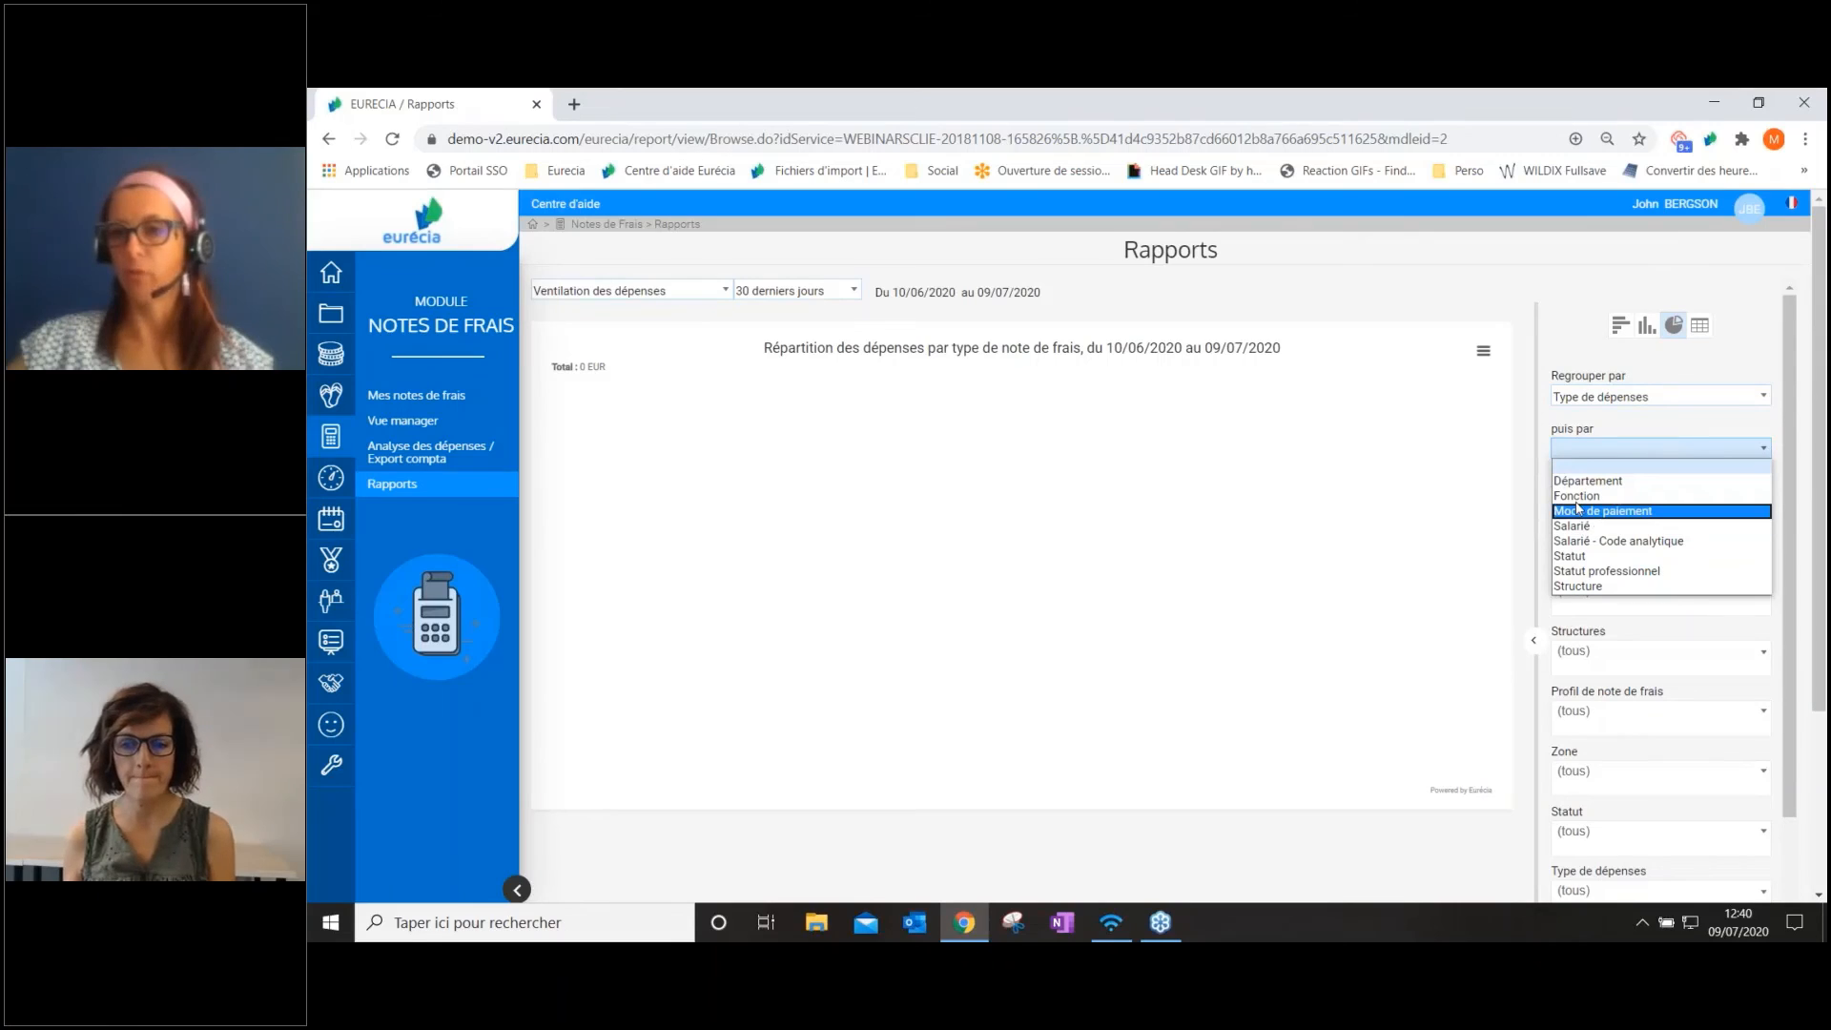
pyautogui.click(1582, 466)
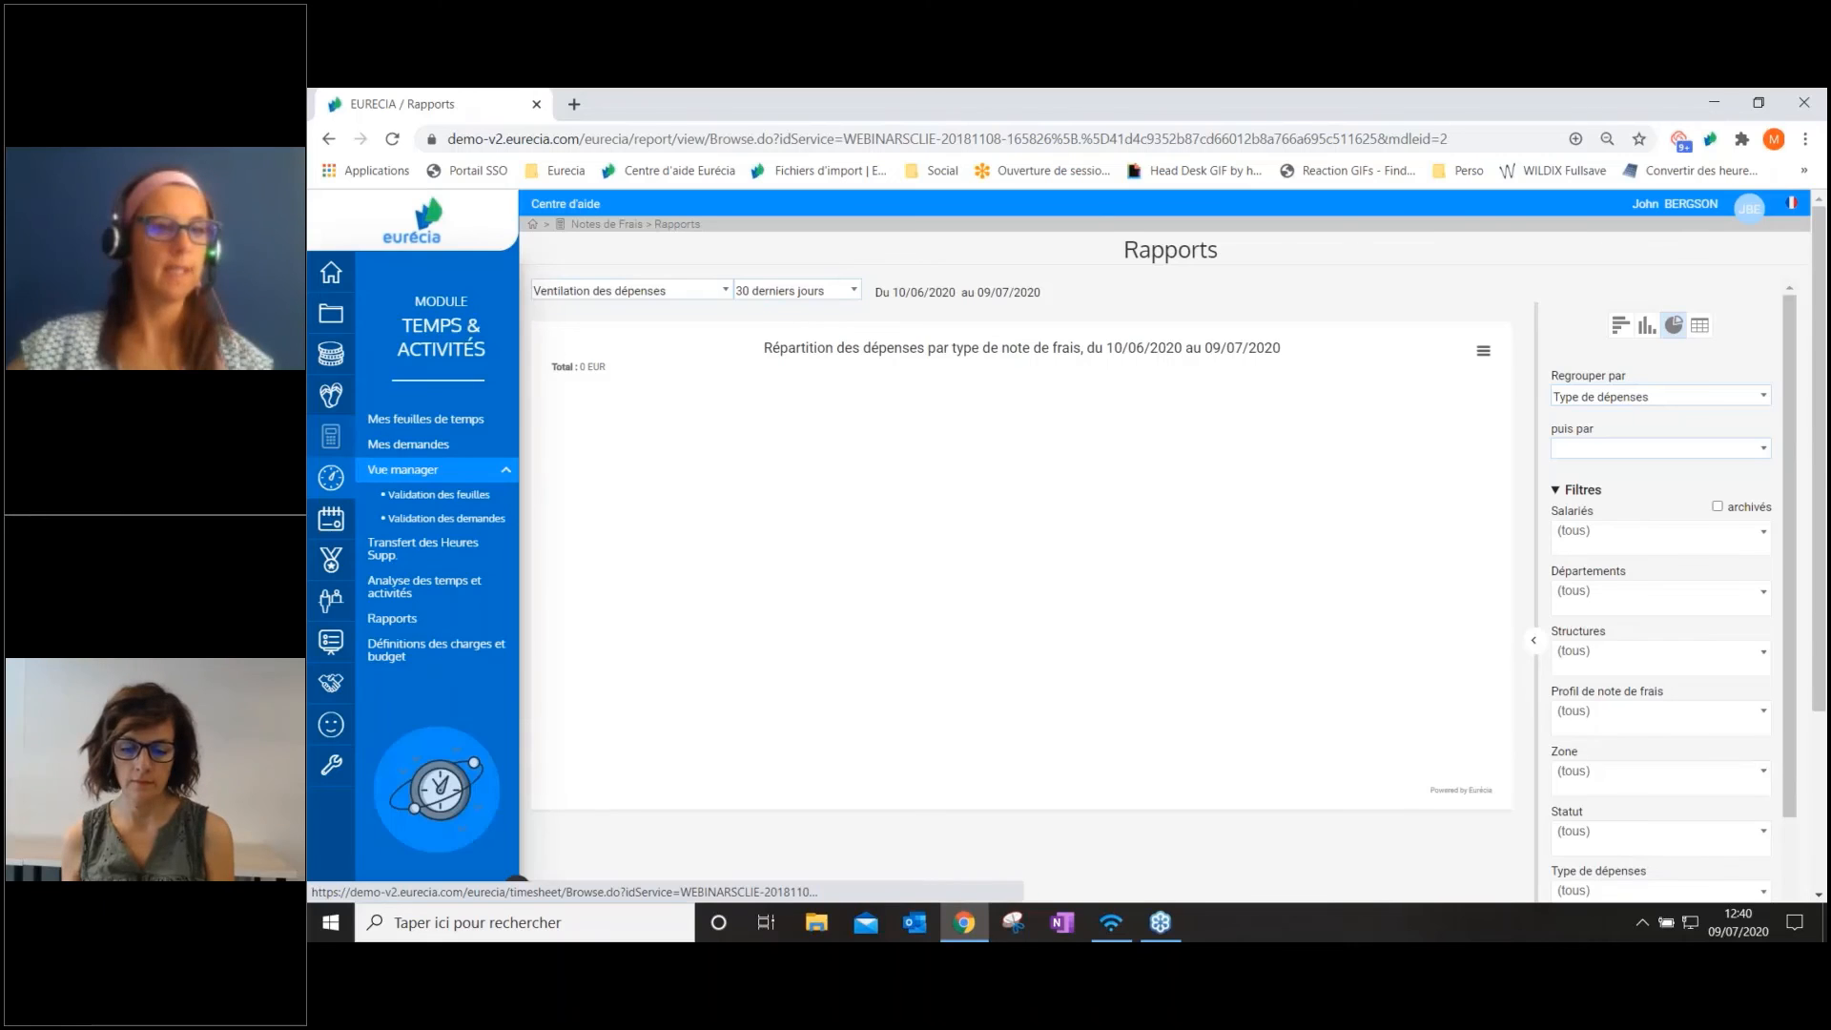
# Open the time and activity analysis and review its Clients, Projets and Tâches filters and the budget tracking section
pyautogui.click(392, 593)
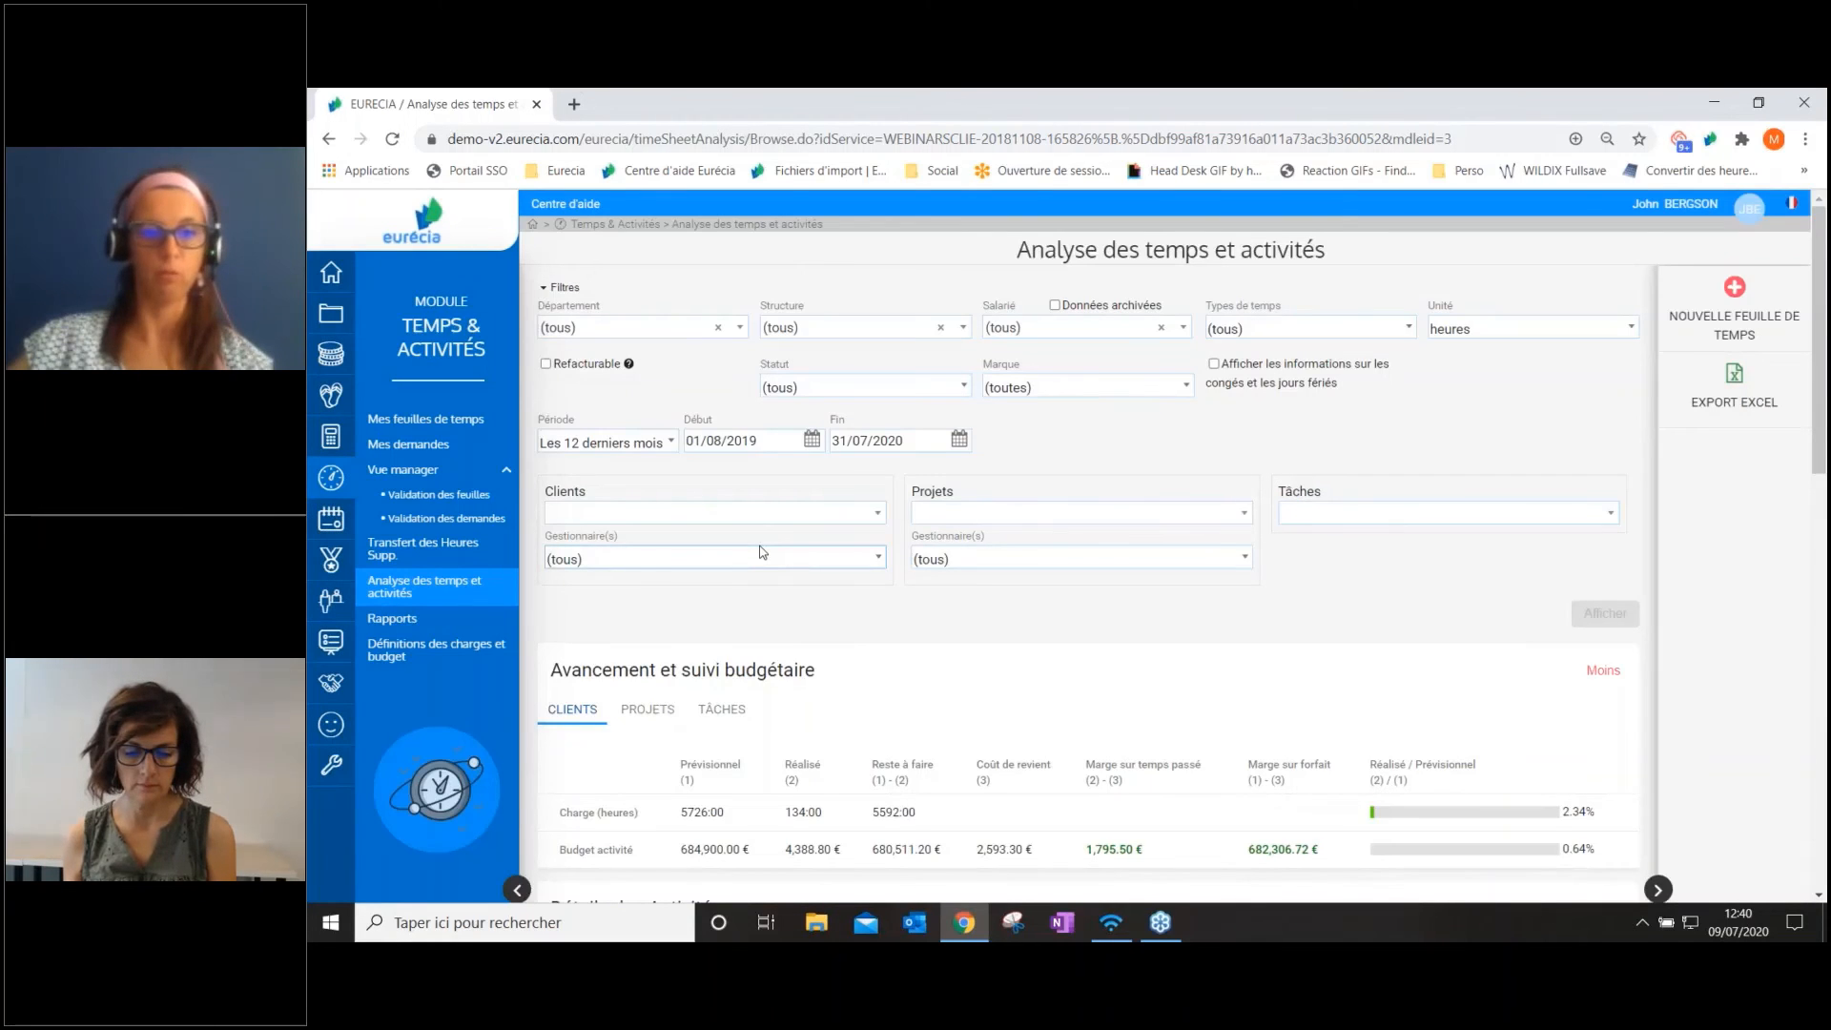
pyautogui.scroll(-1, 763, 551)
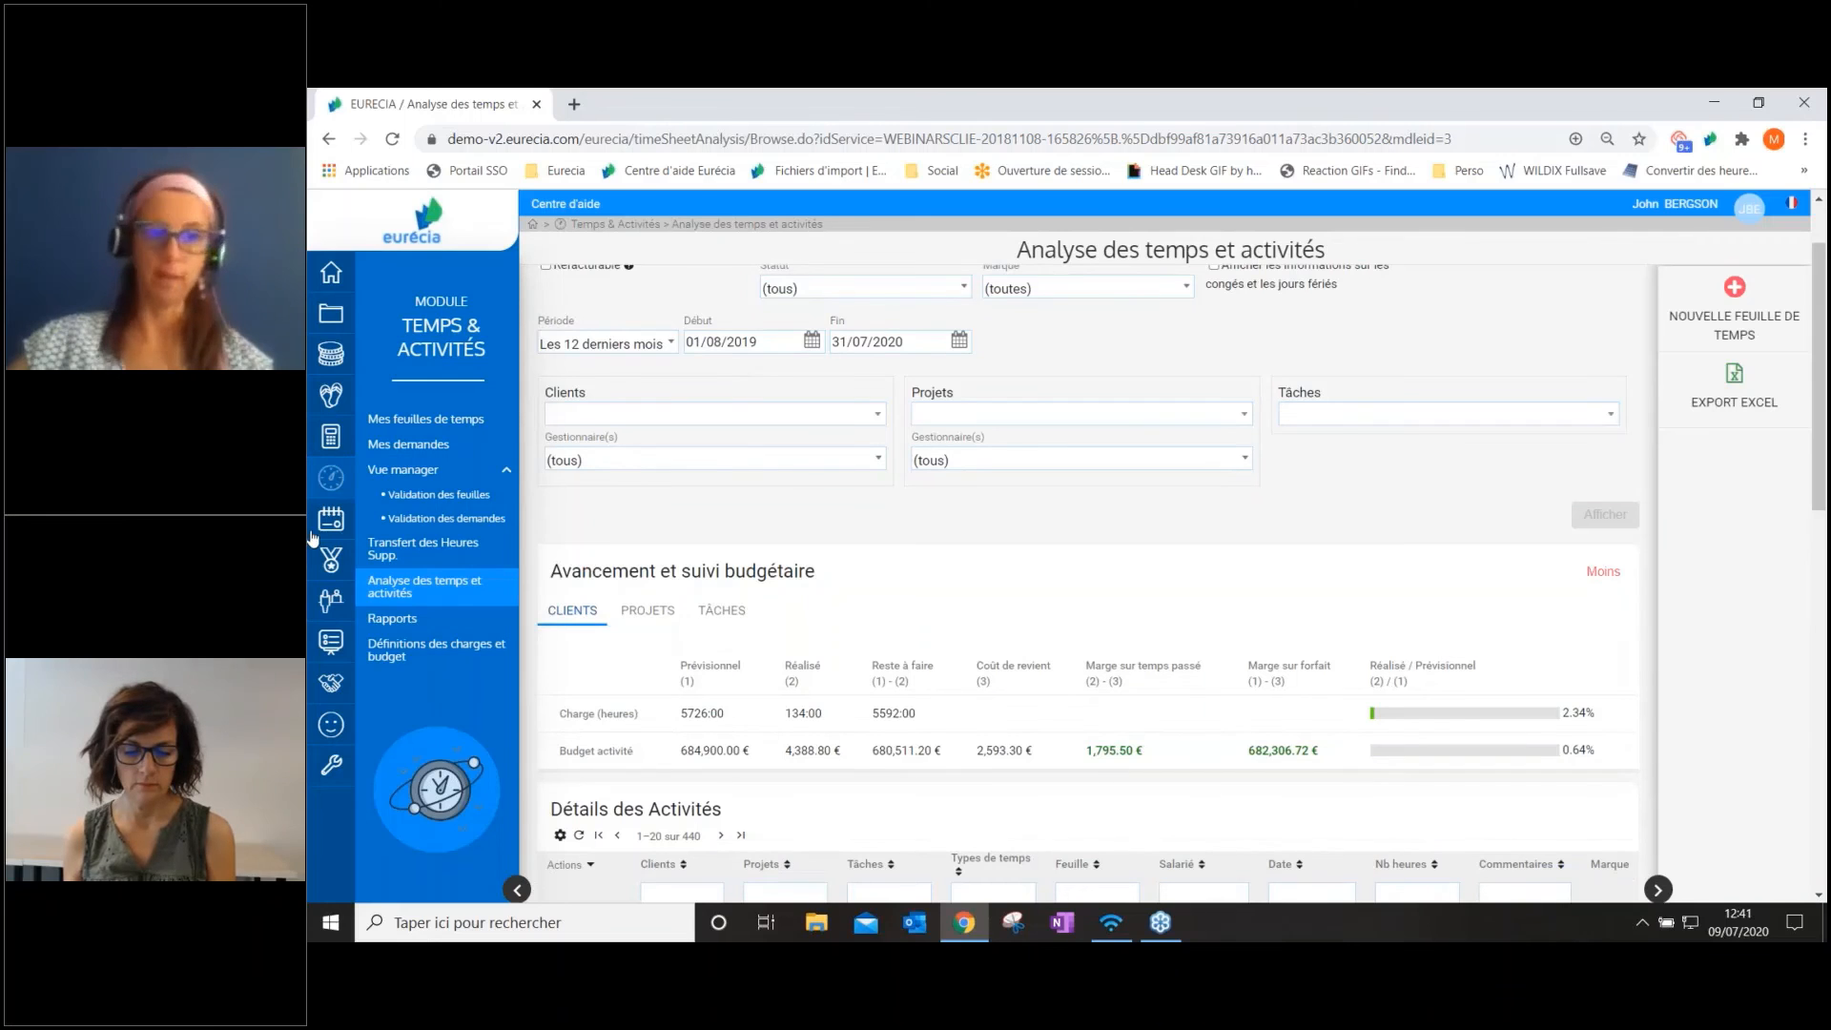
# Open the team planning, find the analytical axes among its filters and enable the Clients axis
pyautogui.moveTo(321, 532)
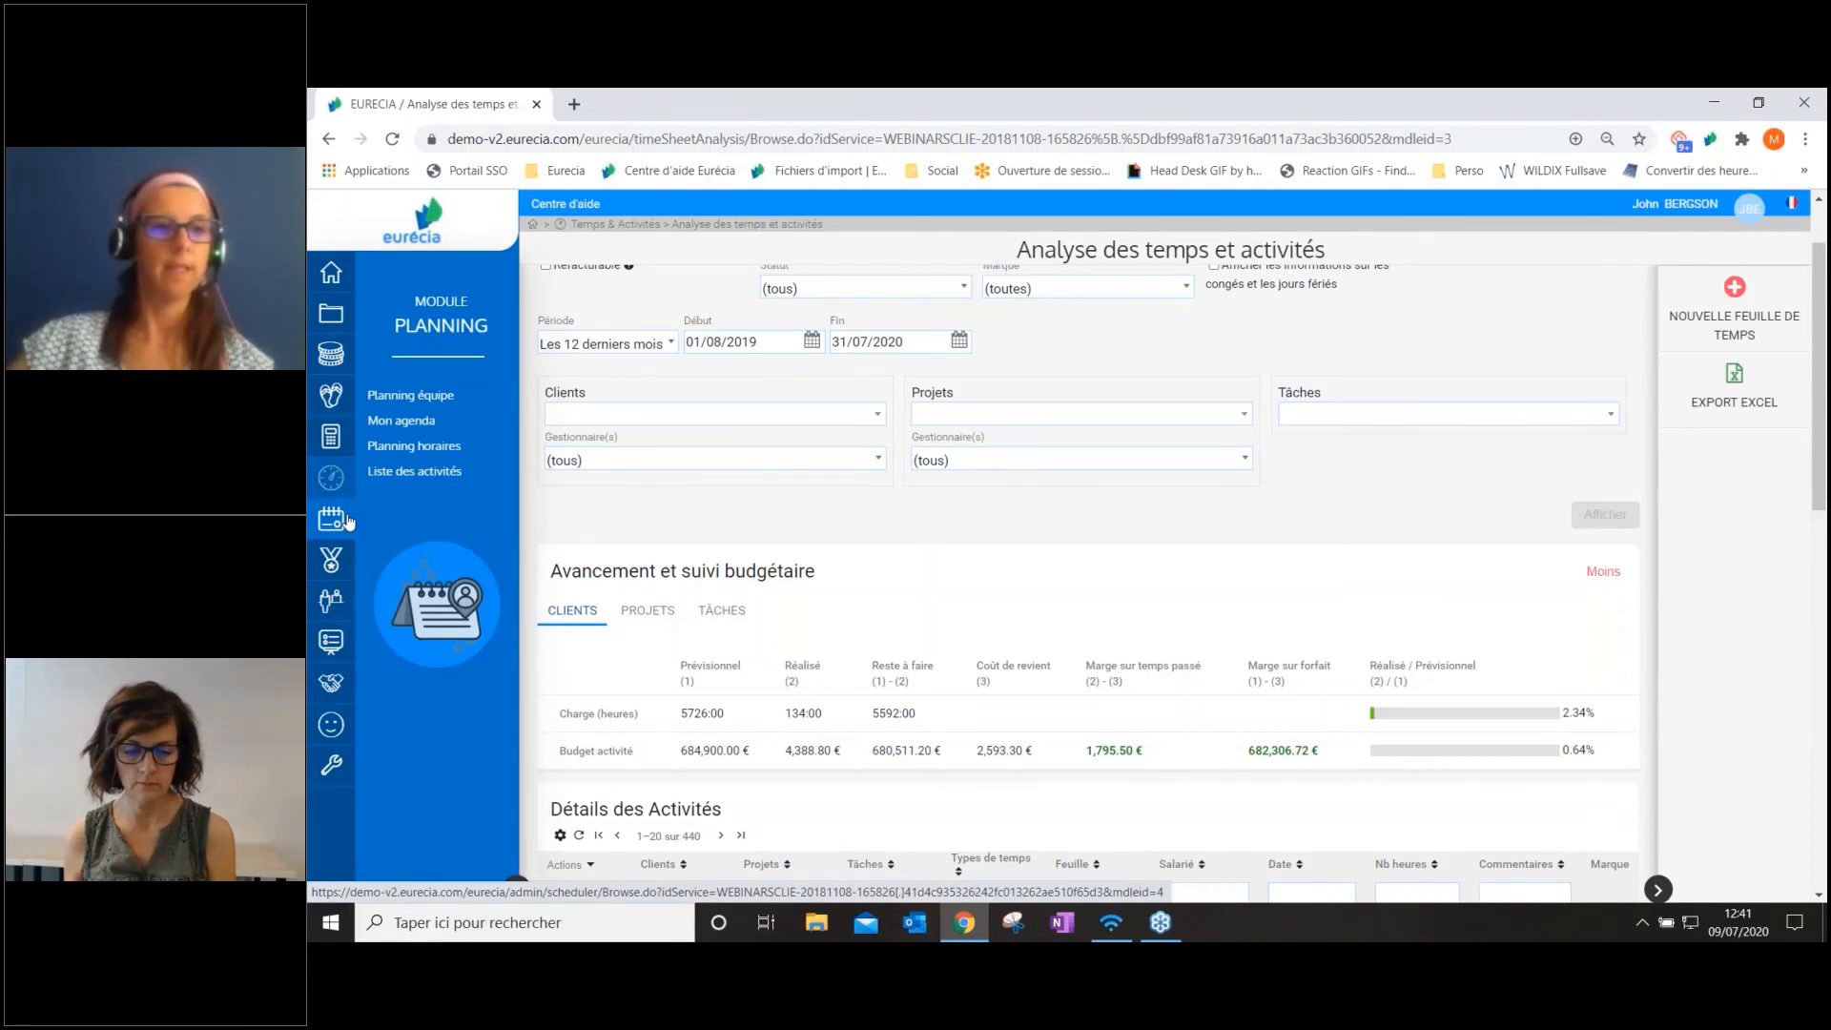
pyautogui.click(415, 405)
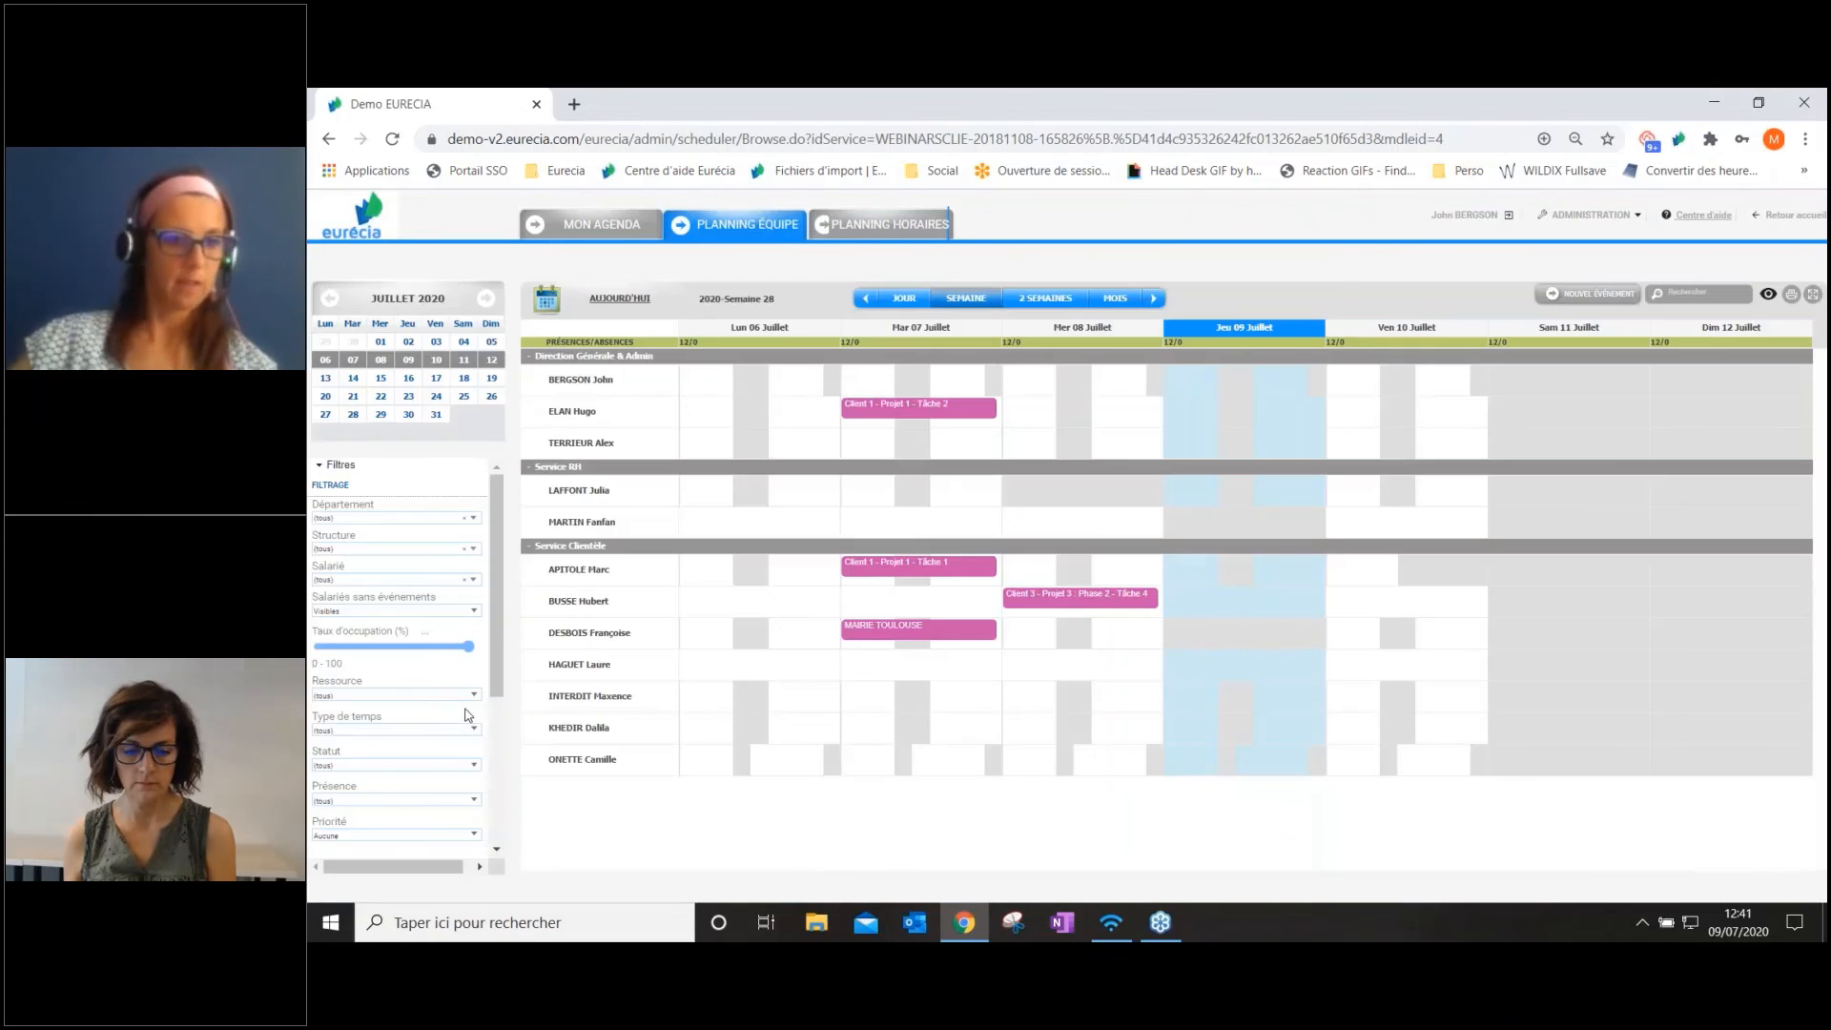
pyautogui.moveTo(494, 639); pyautogui.dragTo(489, 760)
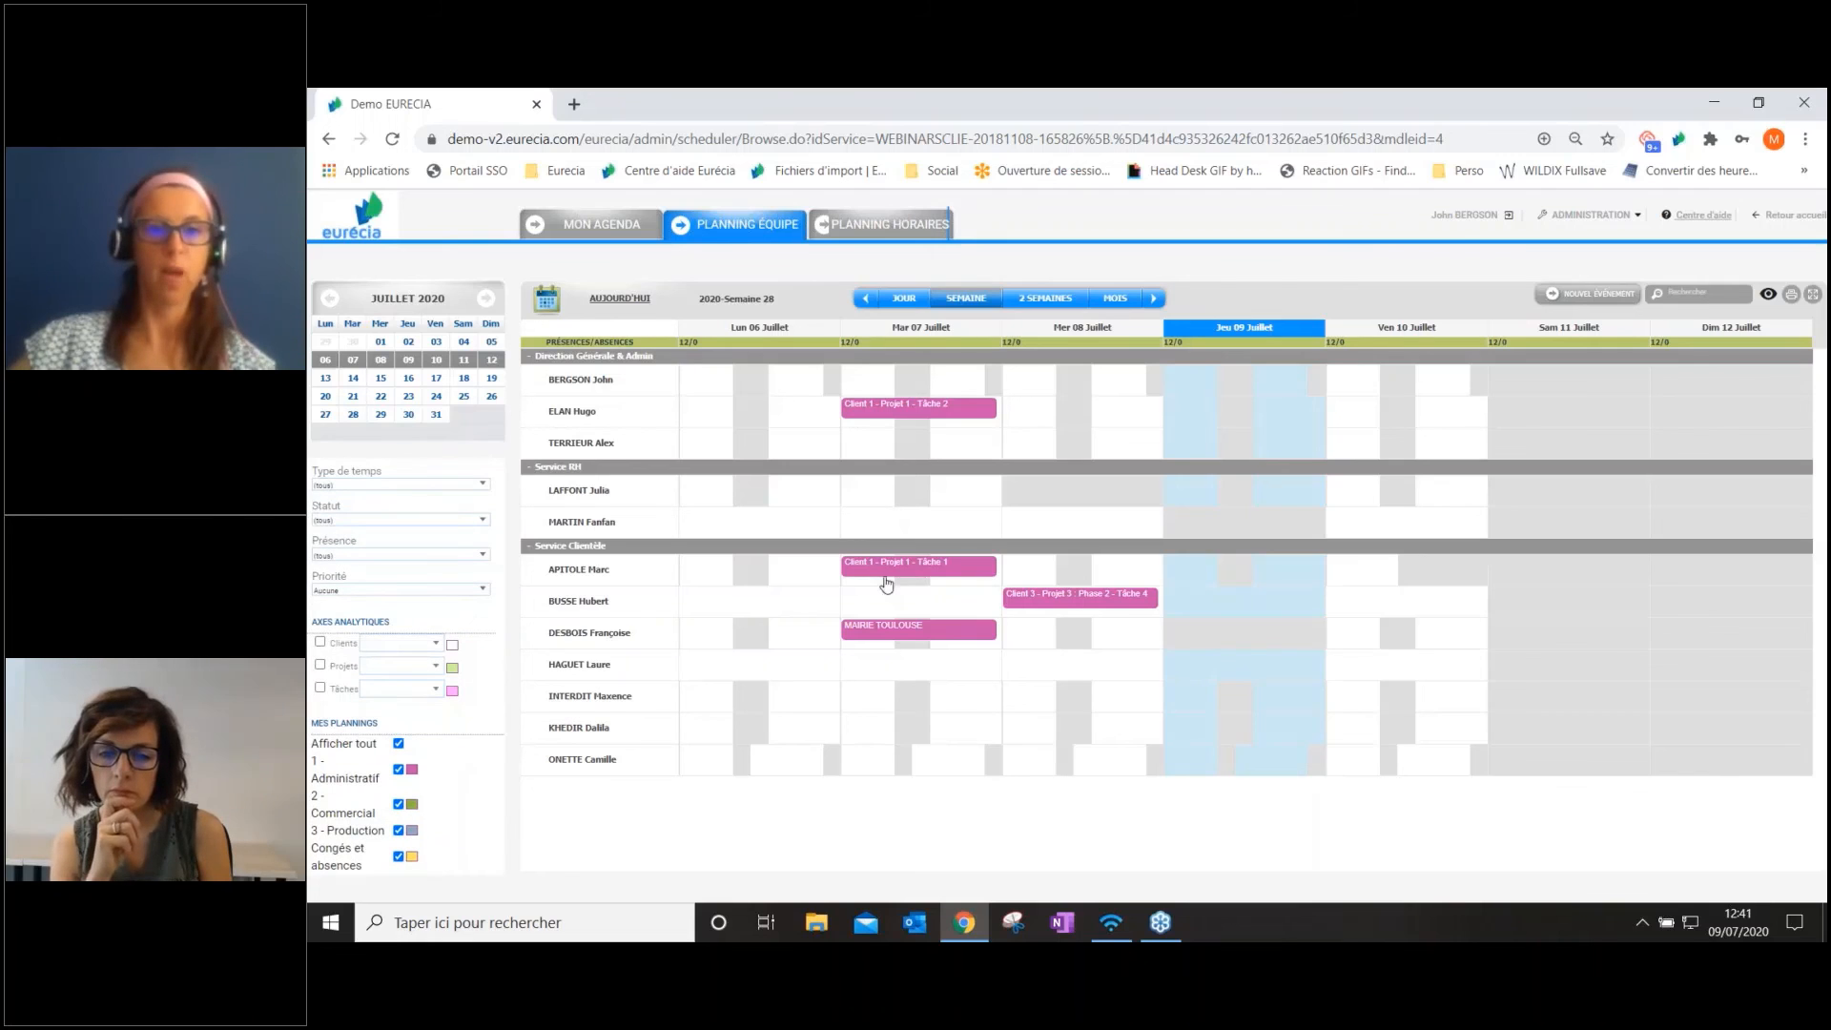
pyautogui.moveTo(884, 570)
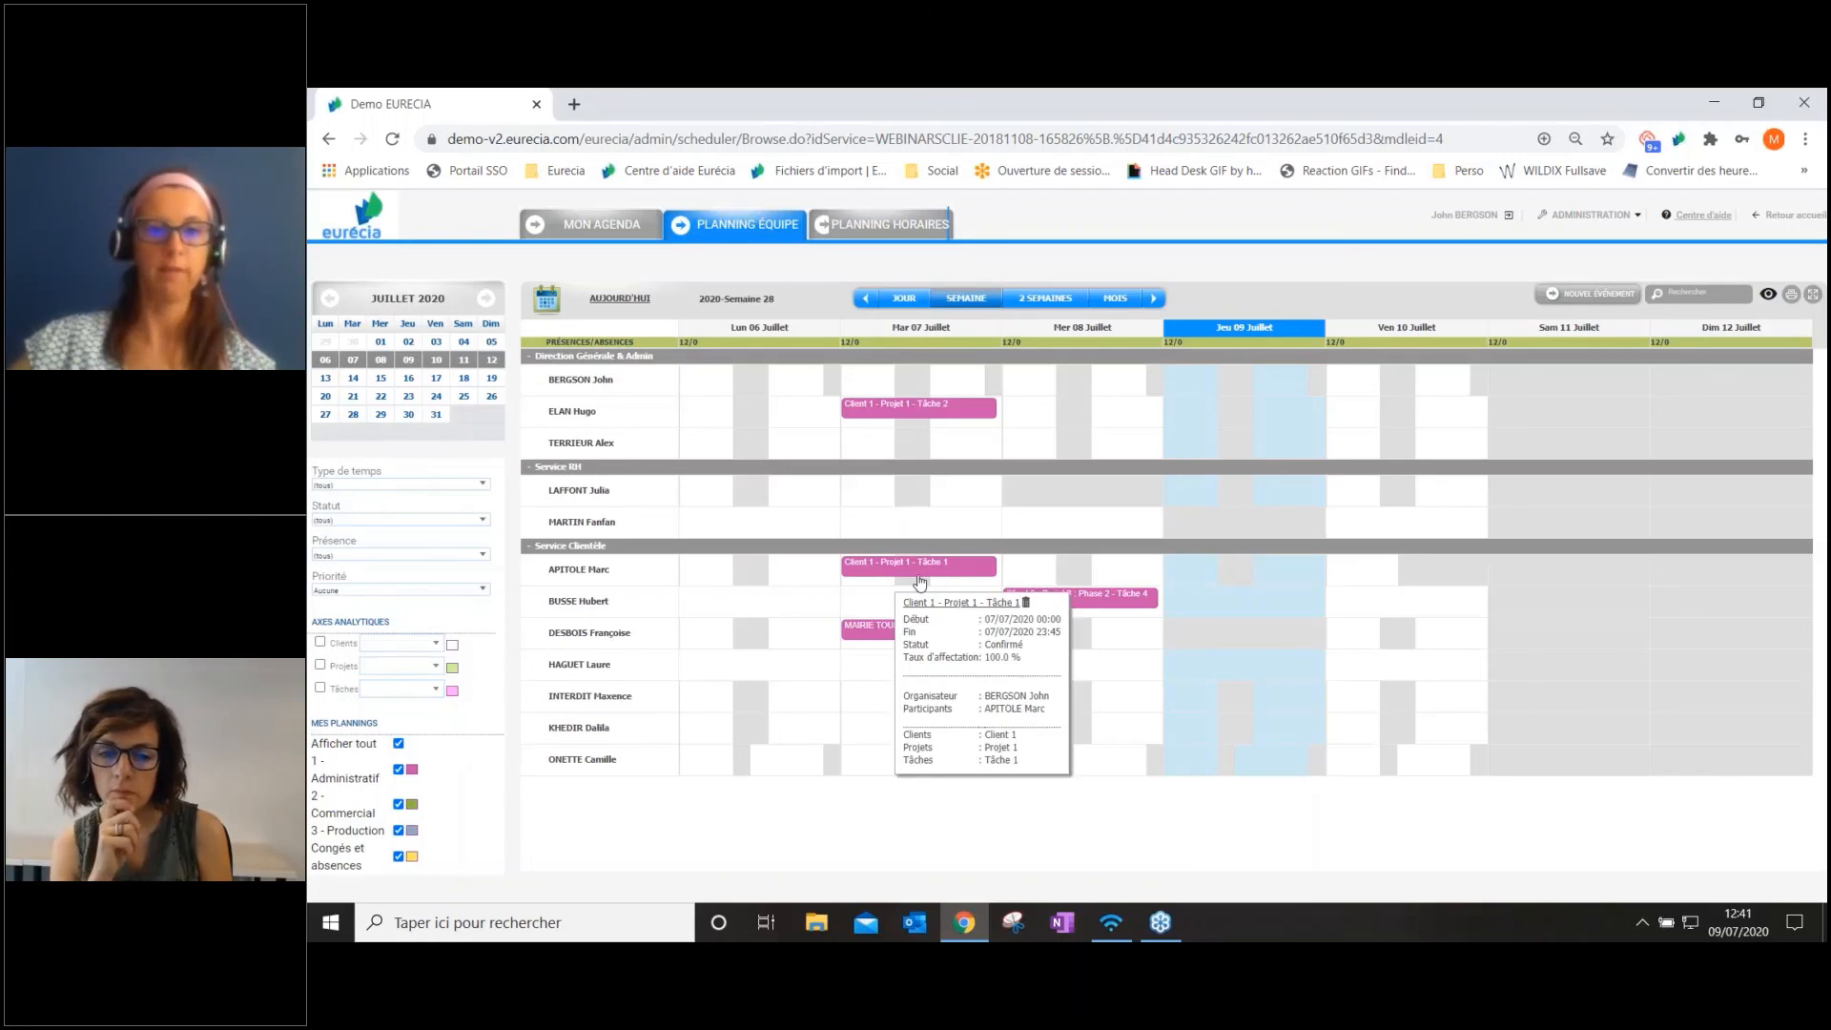
pyautogui.click(320, 627)
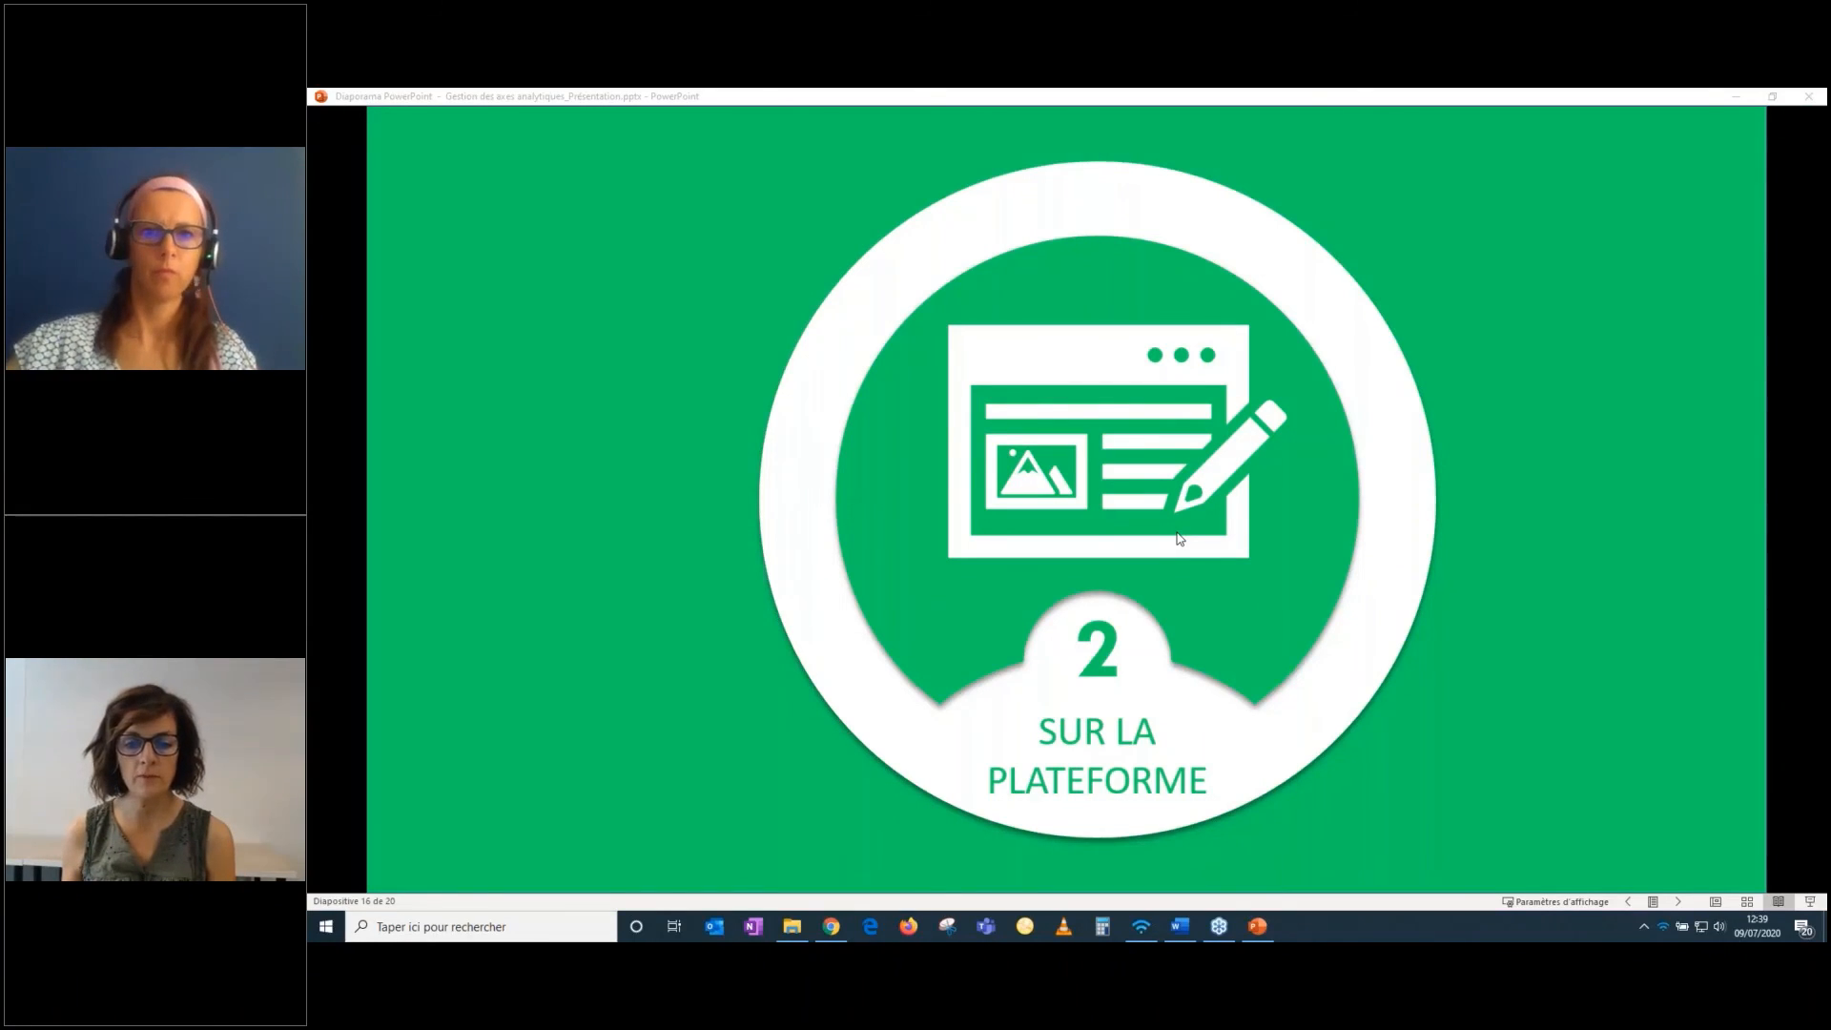
pyautogui.press('Right')
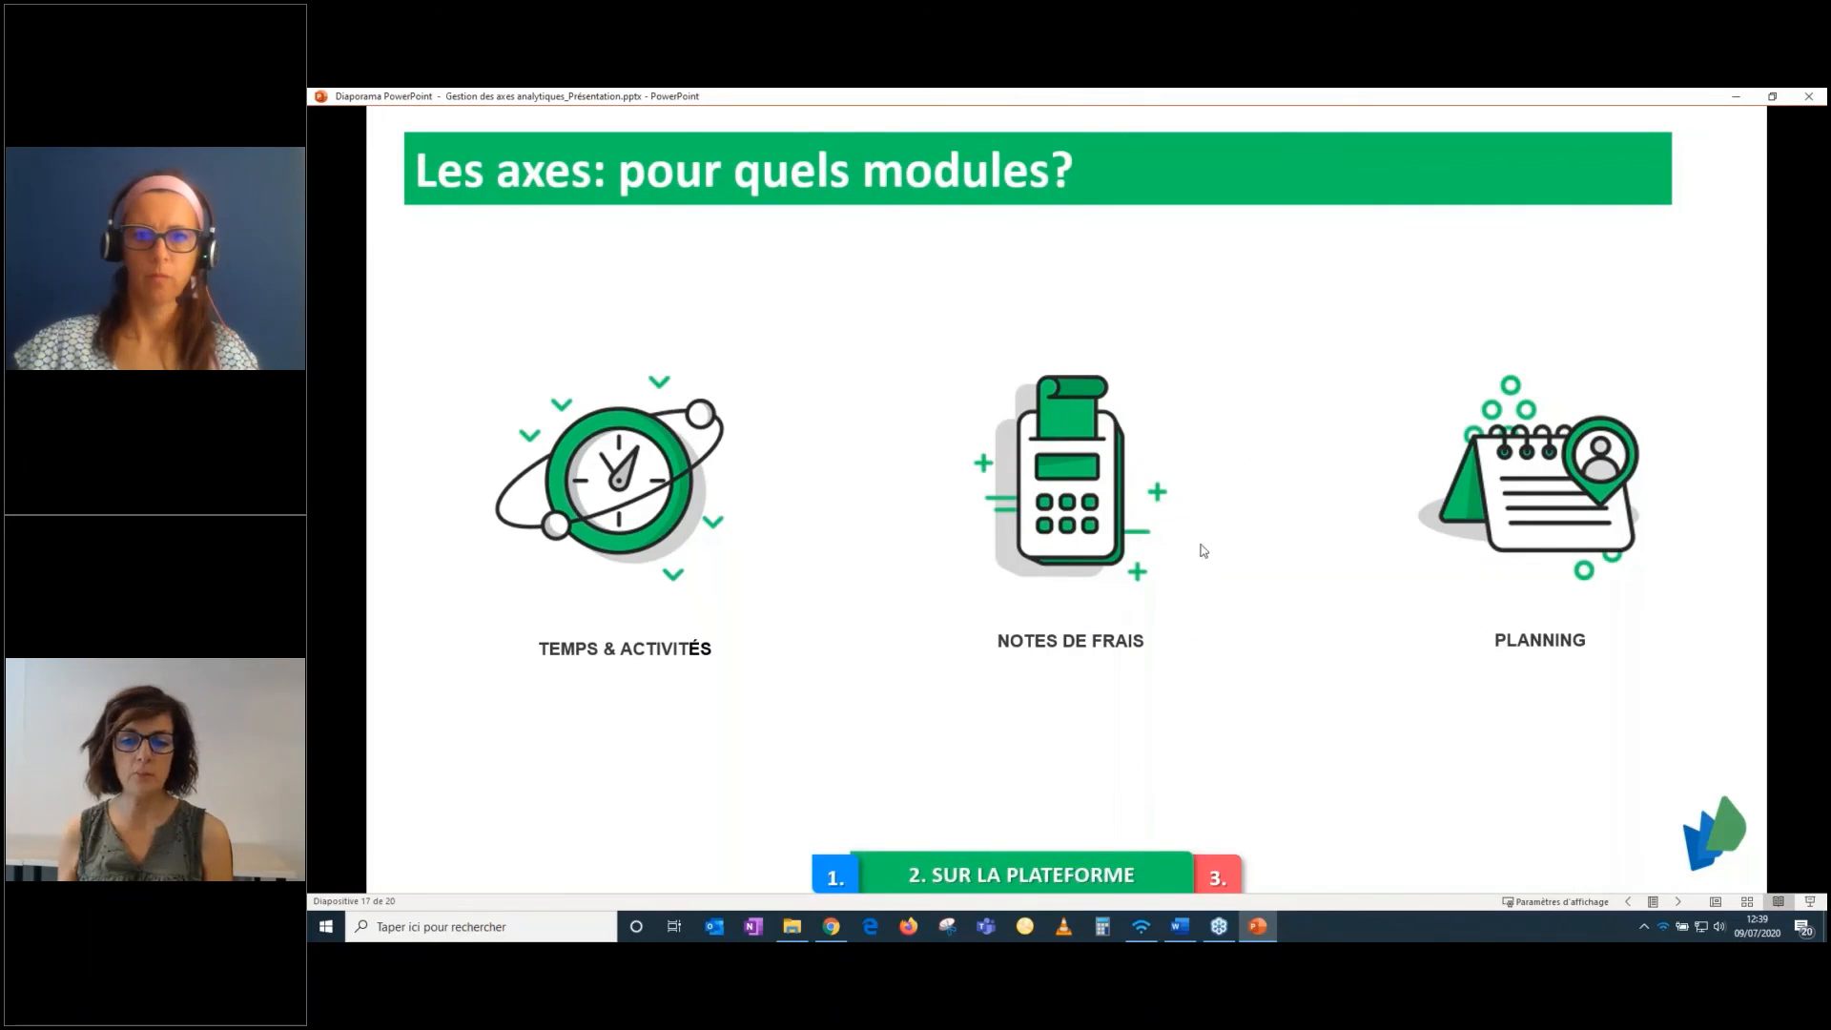
pyautogui.click(1427, 466)
pyautogui.click(1427, 466)
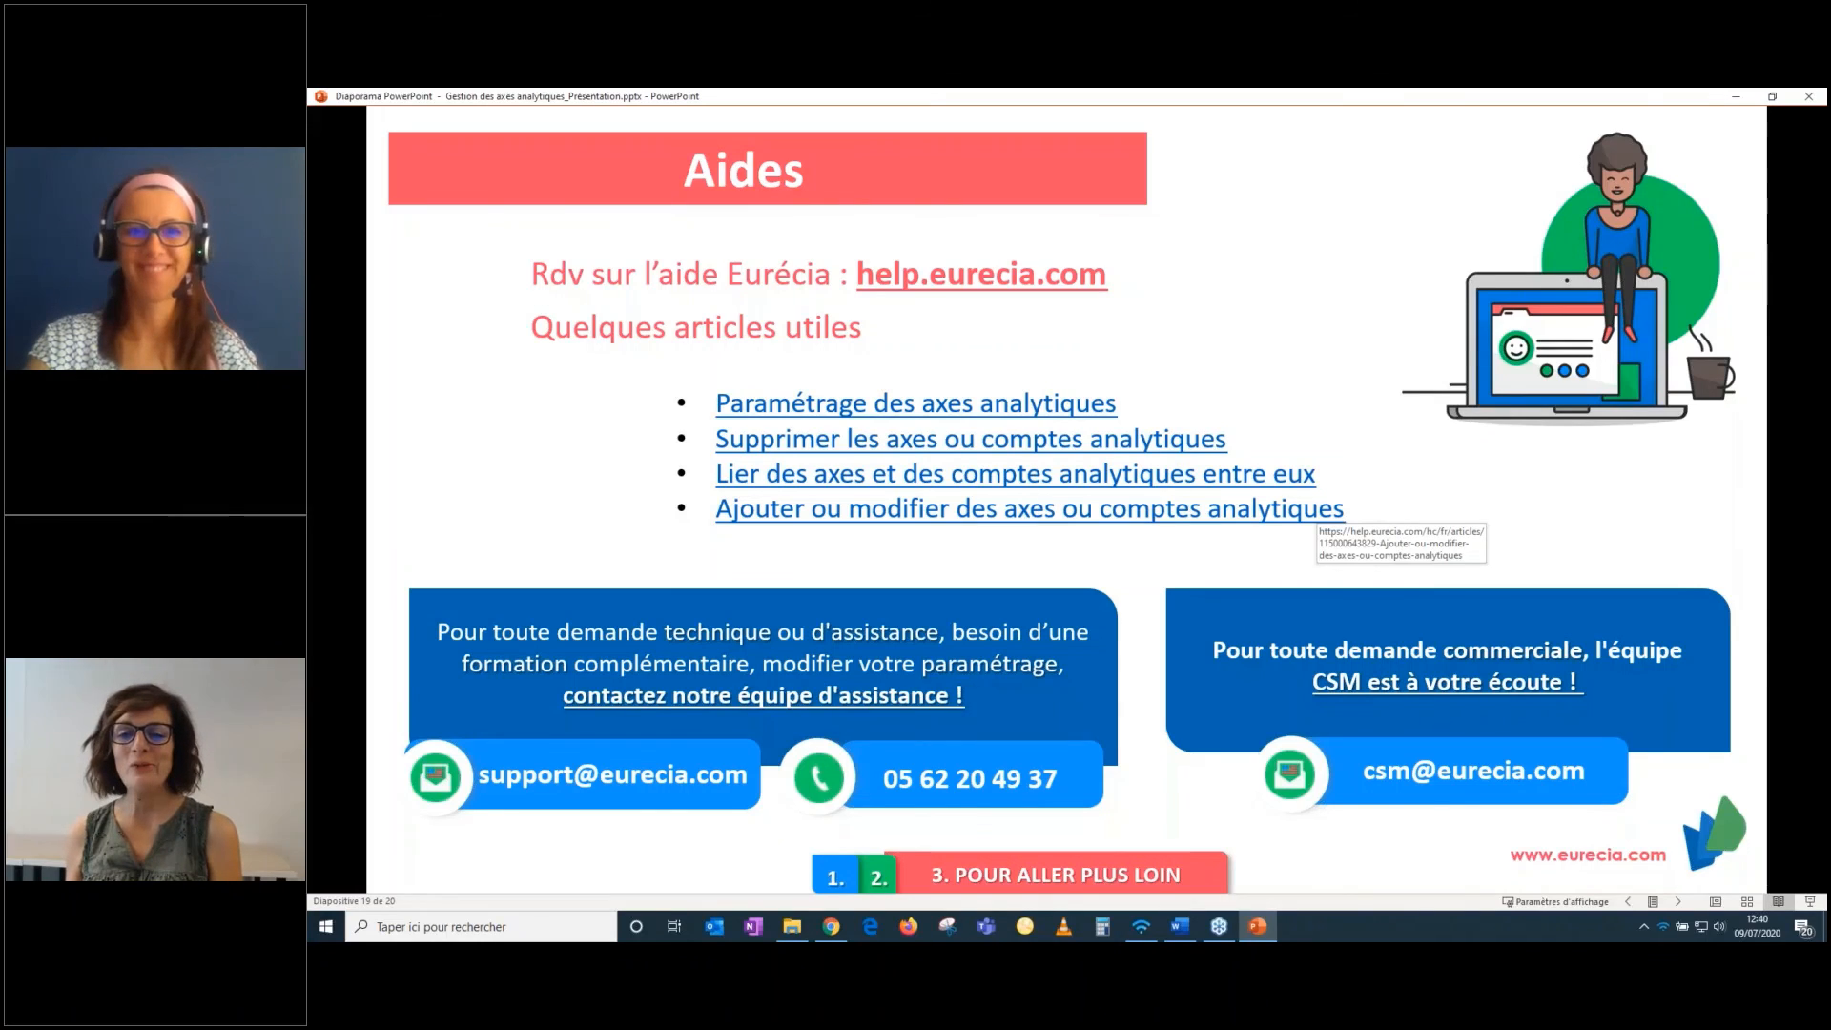
pyautogui.press('Right')
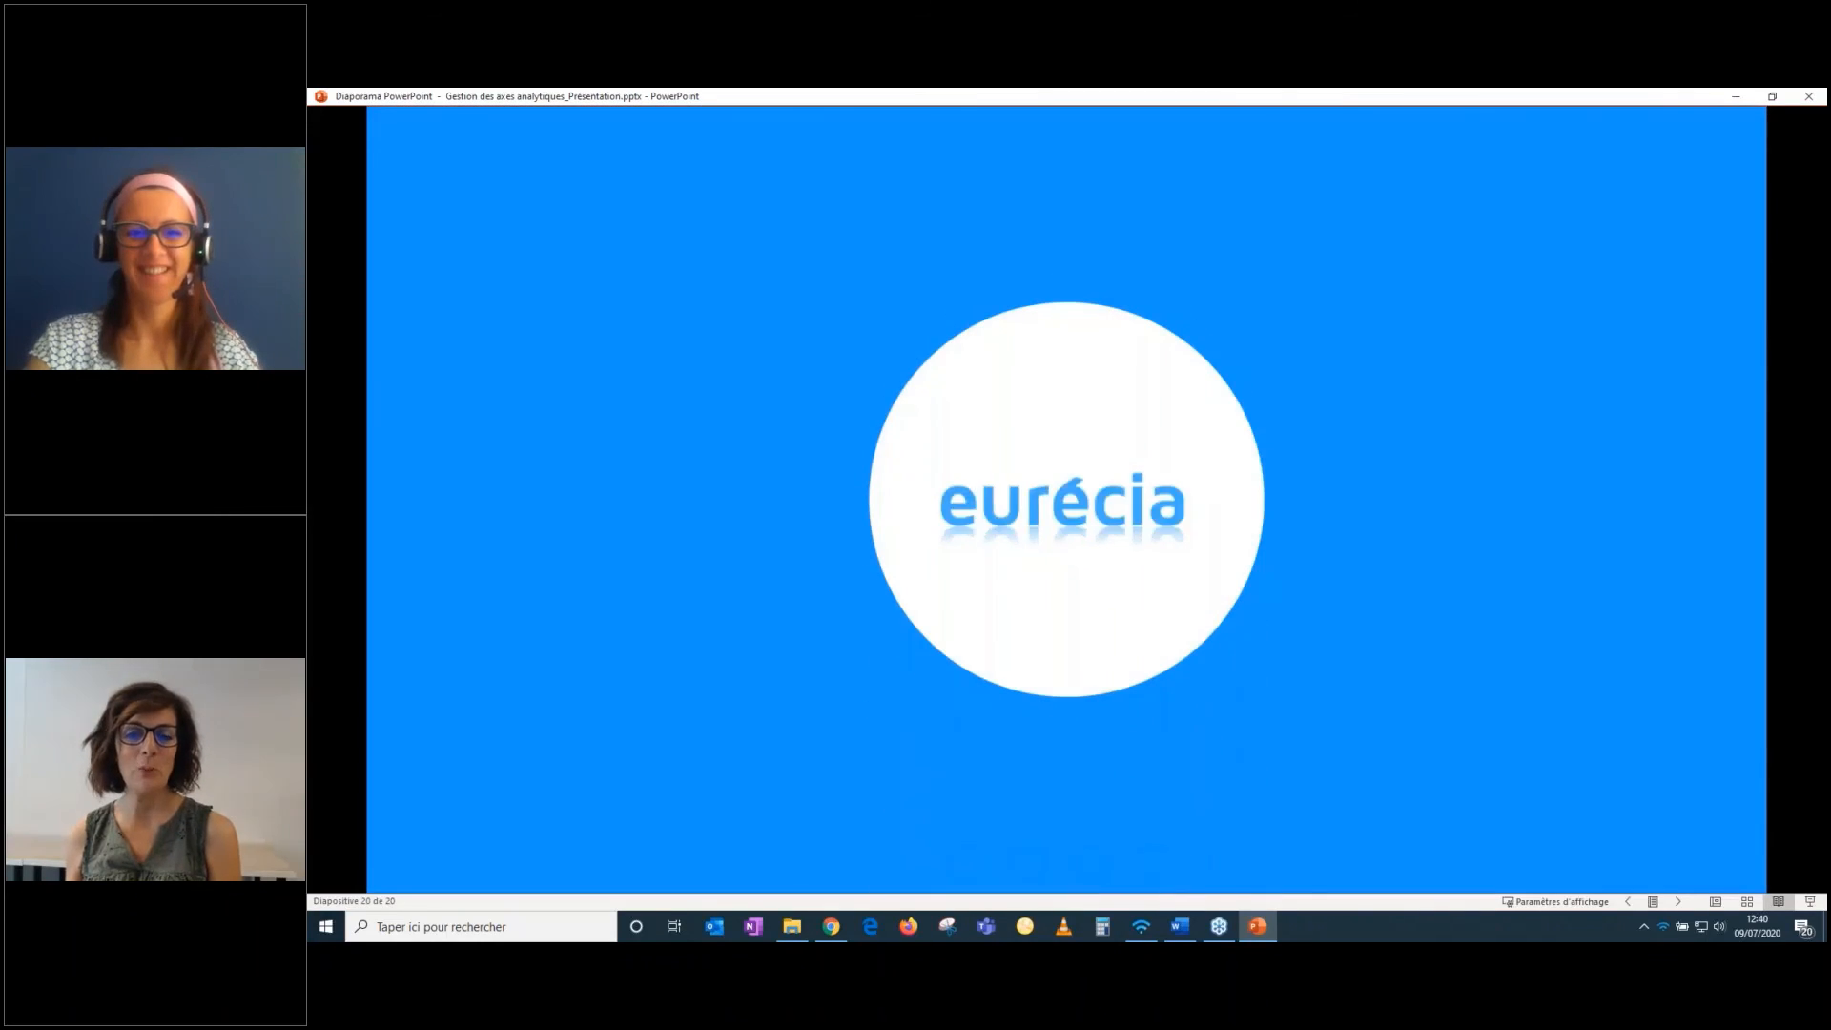